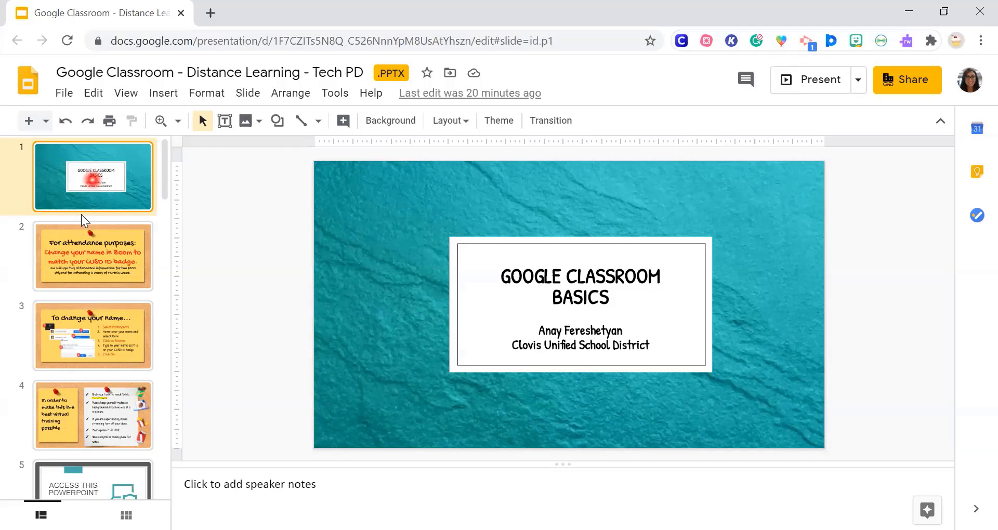
View slides 2 to 5 covering attendance, changing a Zoom name, training tips and the presentation's access link
click(96, 260)
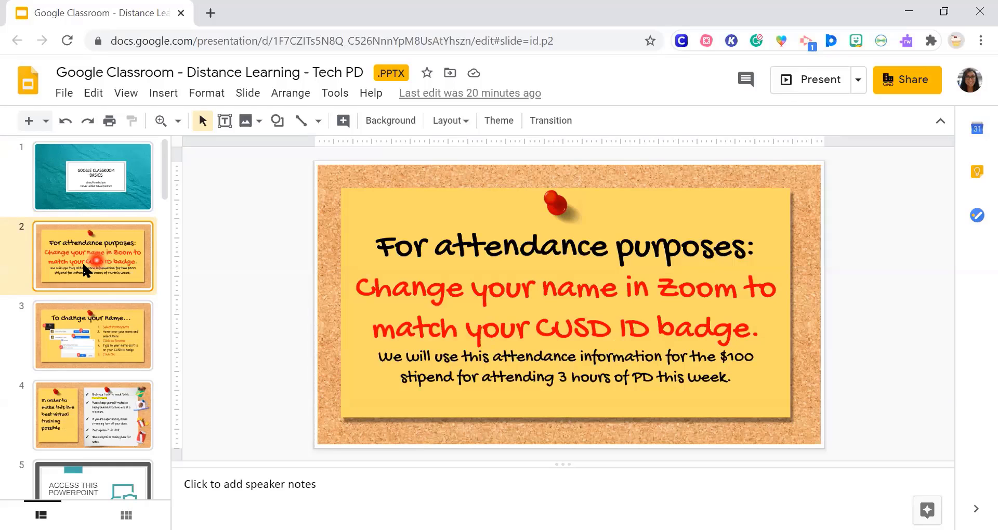
click(110, 350)
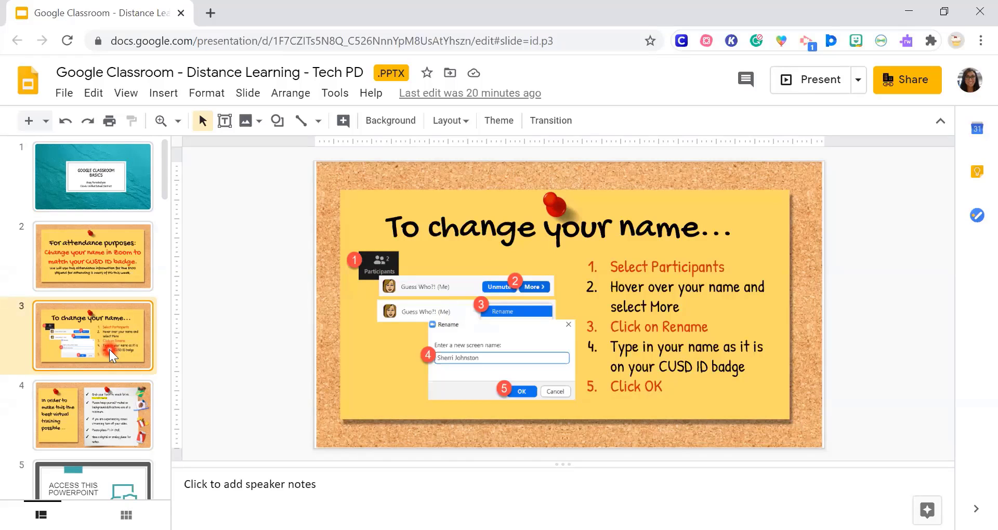
click(114, 408)
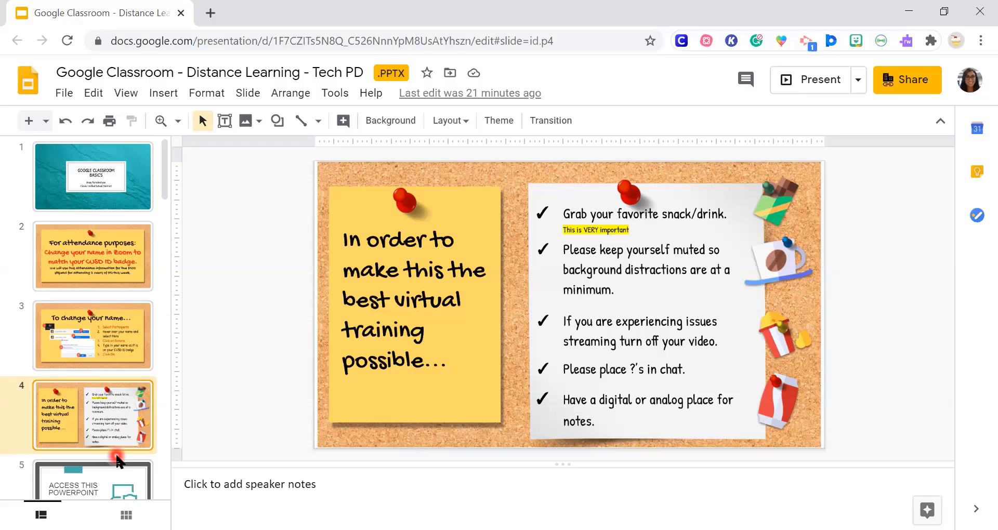
click(100, 486)
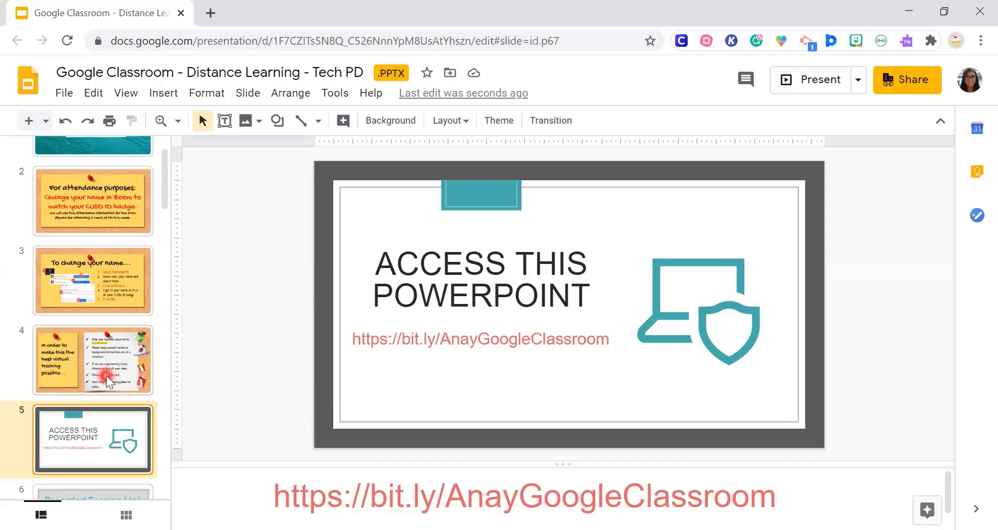
Look over the speaker notes of slide 5 and view the Recorded Session Link and Contact slides
scroll(107, 379, down, 1)
scroll(107, 380, down, 1)
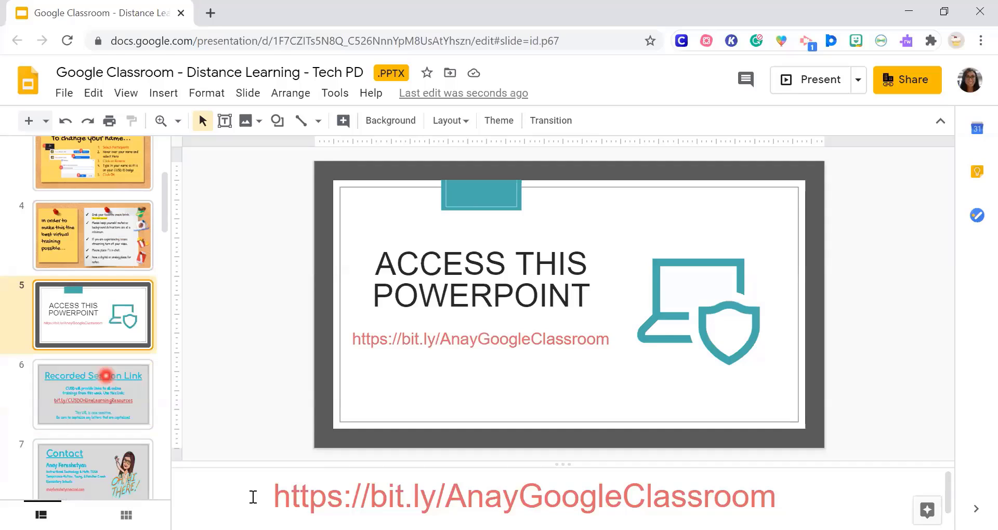
scroll(253, 498, down, 1)
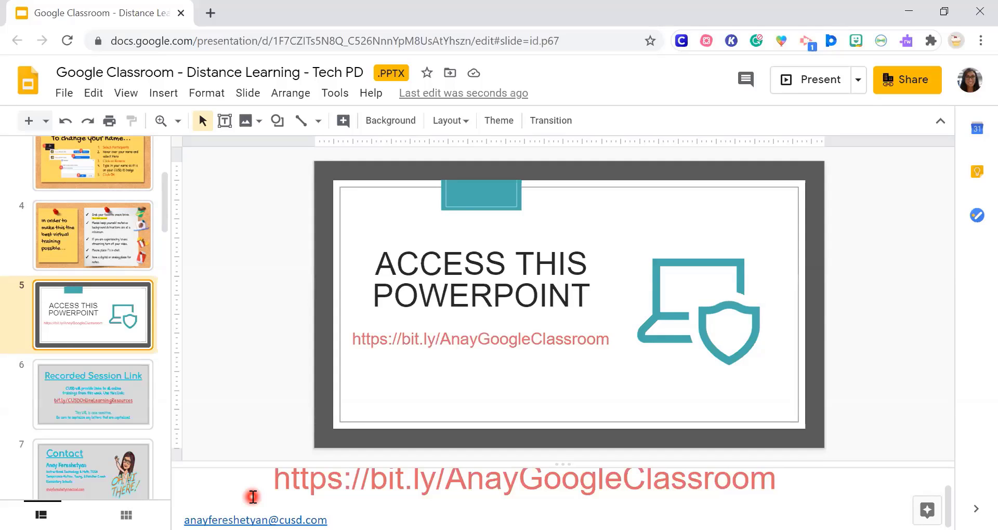
click(107, 414)
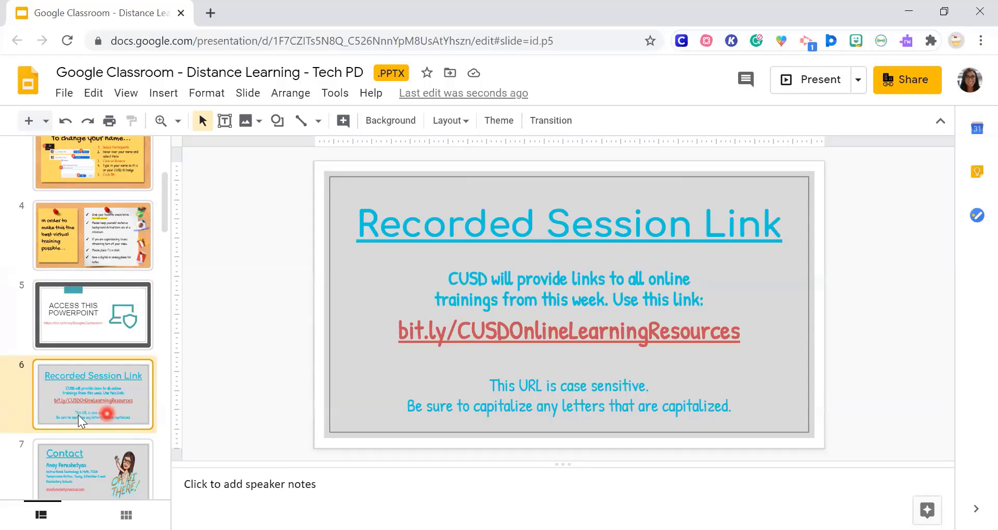
click(109, 478)
click(345, 296)
click(196, 350)
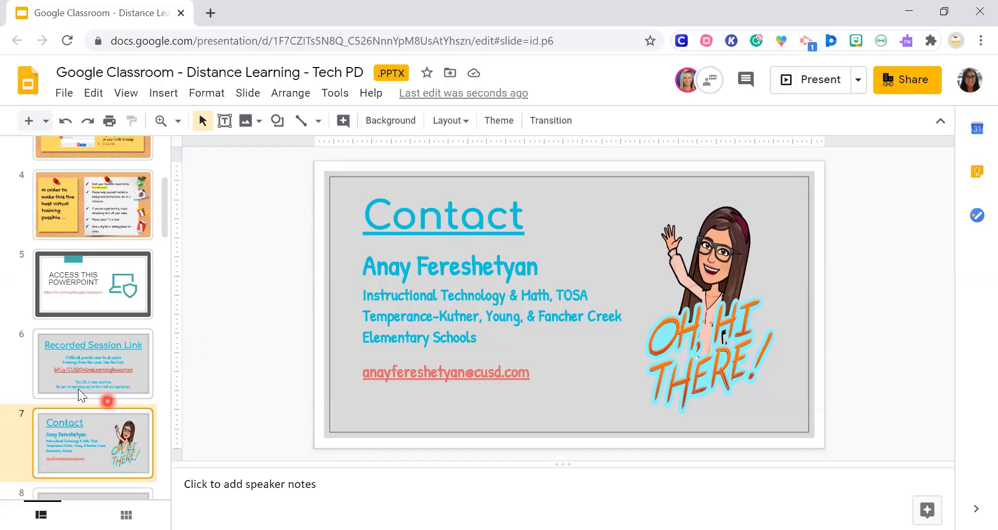
View the Outline slide, preview Useful Videos, Other Helpful Resources and How Students Login, and return to Outline
scroll(109, 396, down, 2)
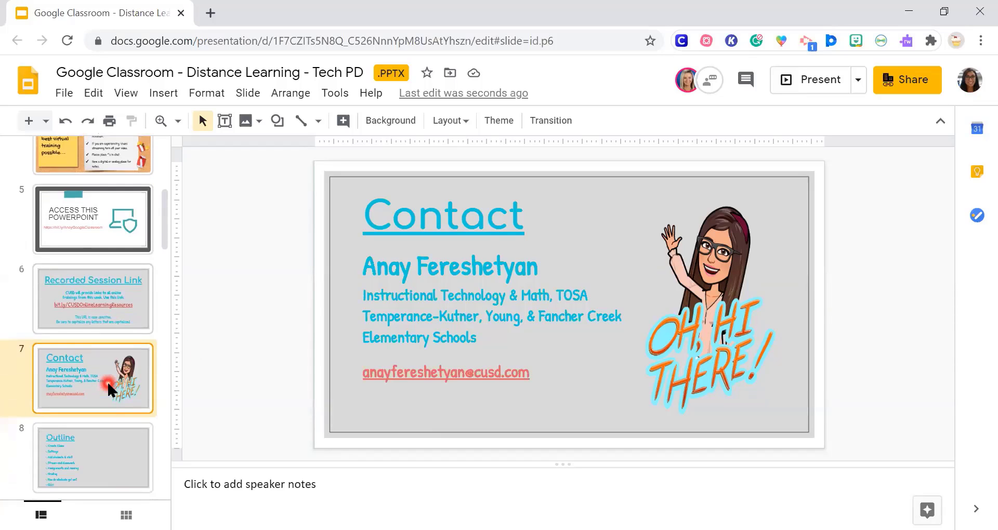
scroll(107, 379, down, 2)
click(107, 379)
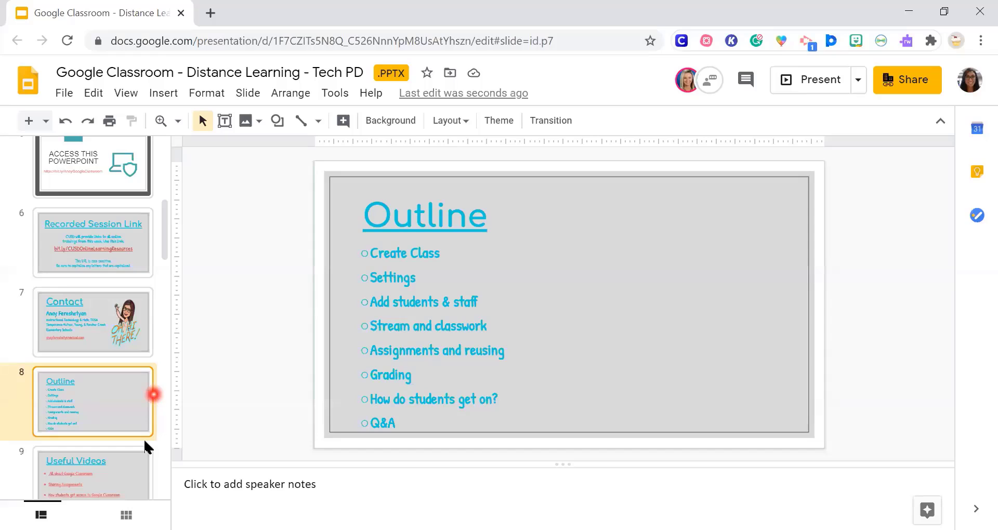
click(135, 471)
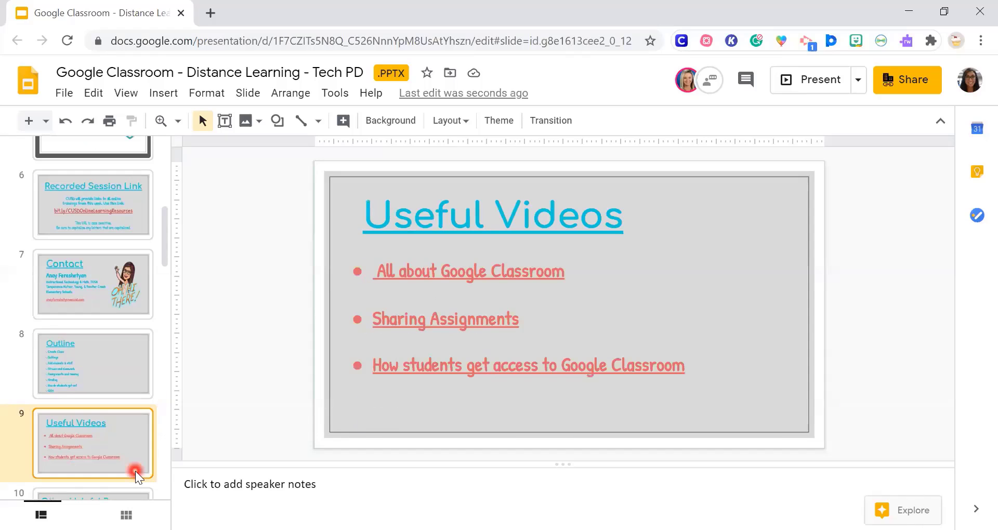
key(Down)
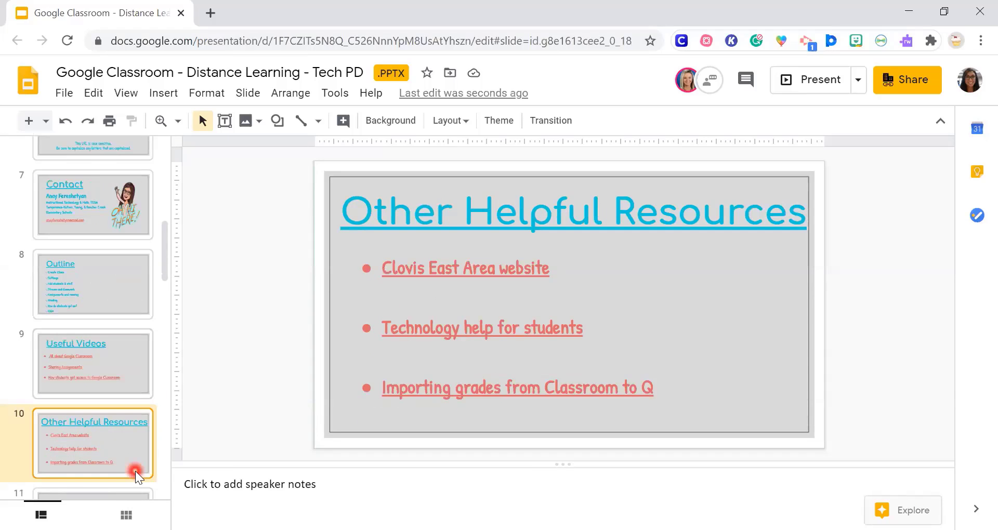
key(Down)
key(Up)
key(Up)
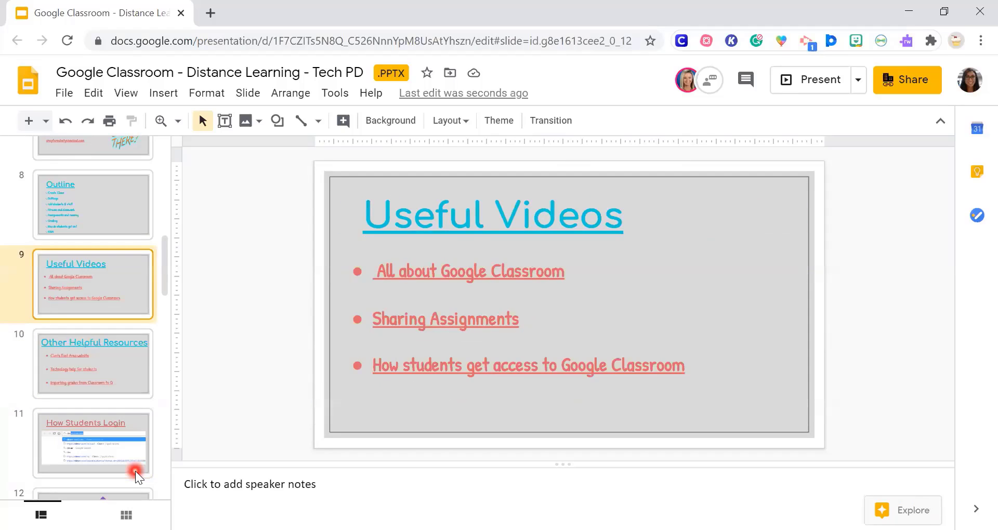
key(Up)
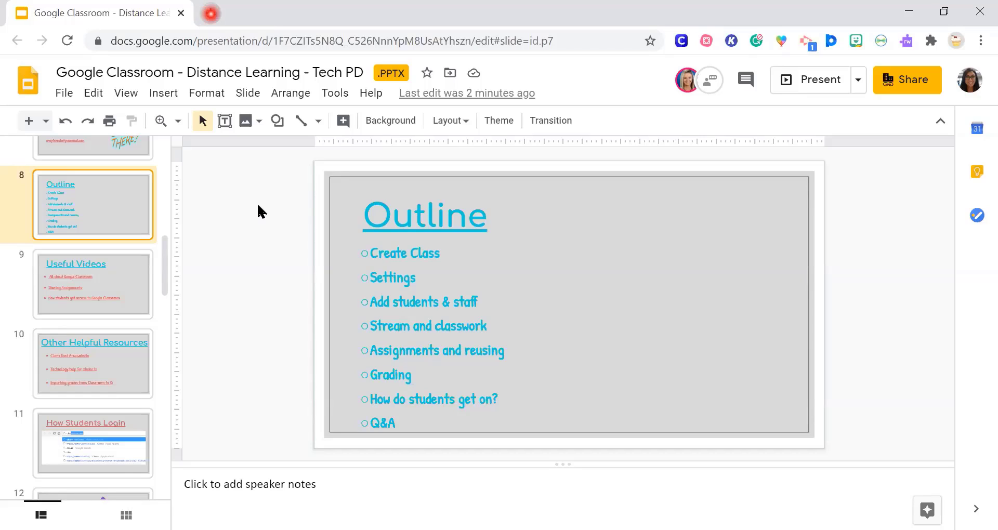
Open Google Classroom in a new browser tab from the Google apps list
key(ctrl+t)
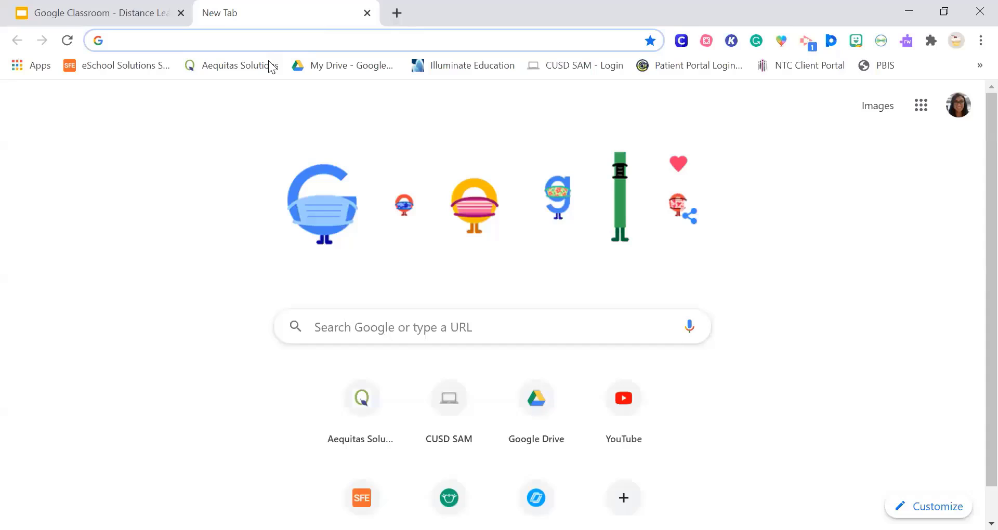
click(922, 106)
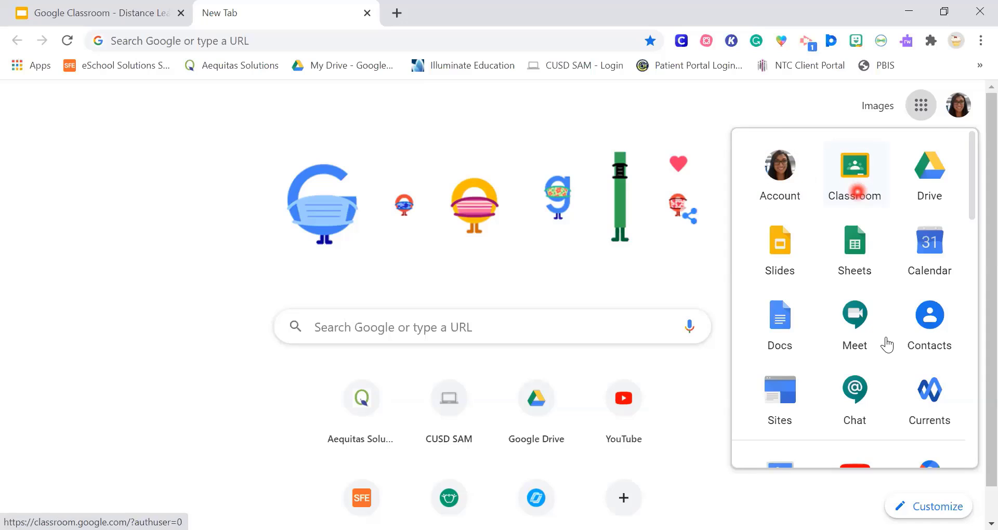
scroll(885, 340, down, 7)
scroll(886, 339, up, 7)
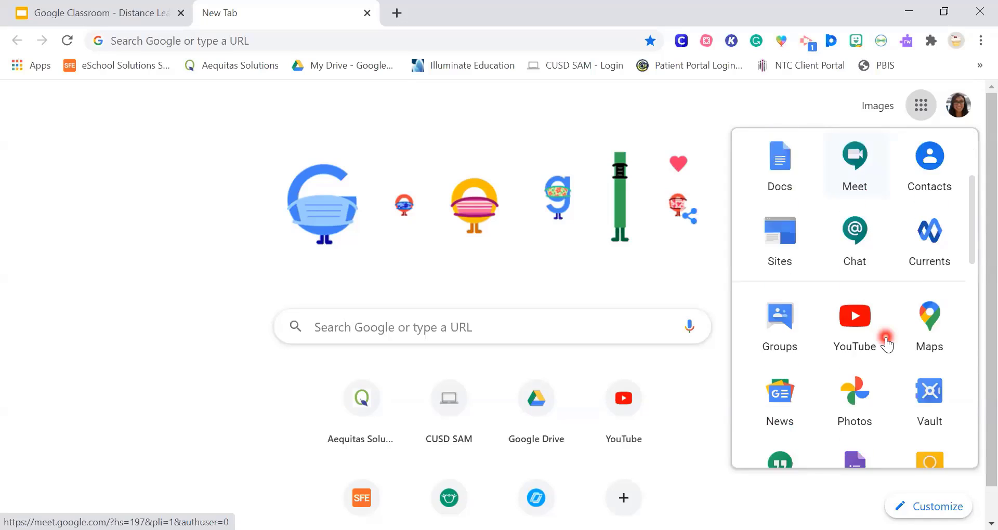
mouse_move(865, 260)
mouse_down()
mouse_move(860, 172)
mouse_move(863, 260)
mouse_up()
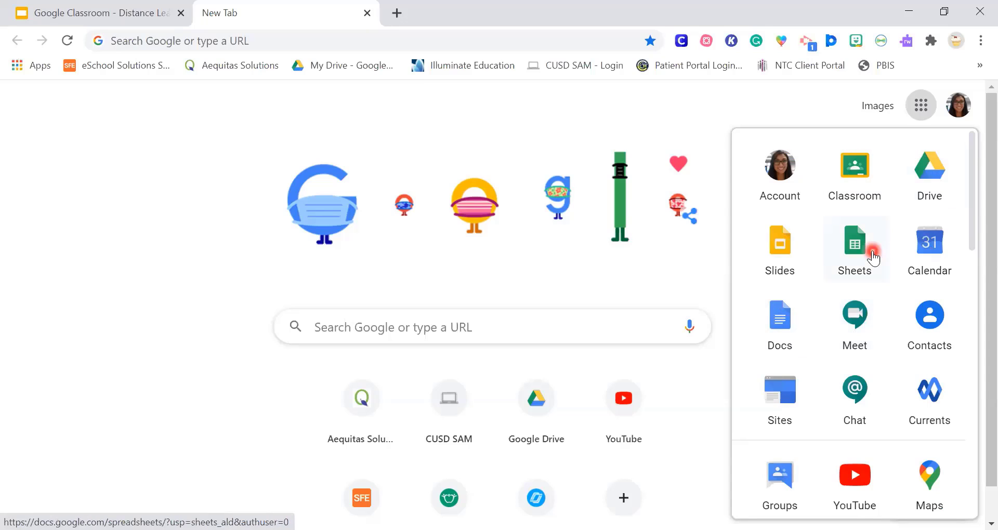
click(861, 182)
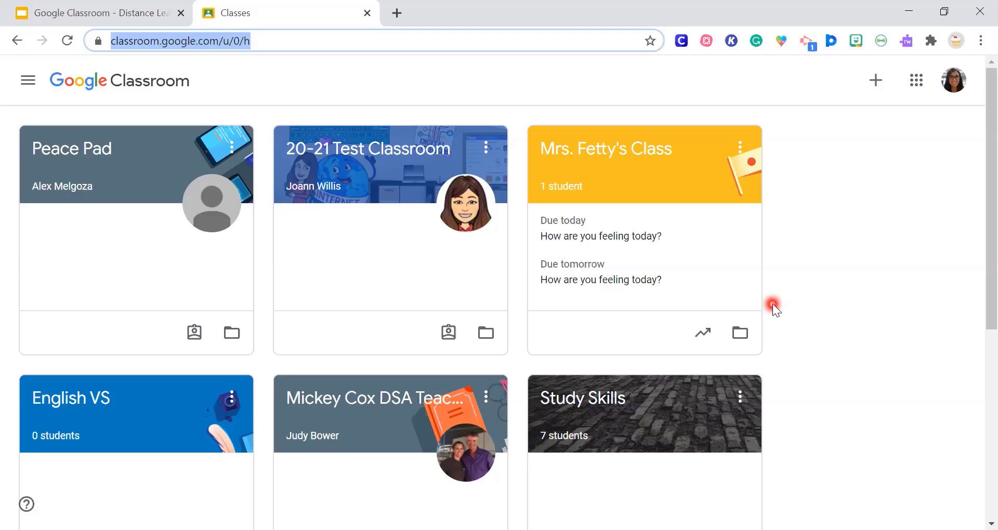
click(880, 84)
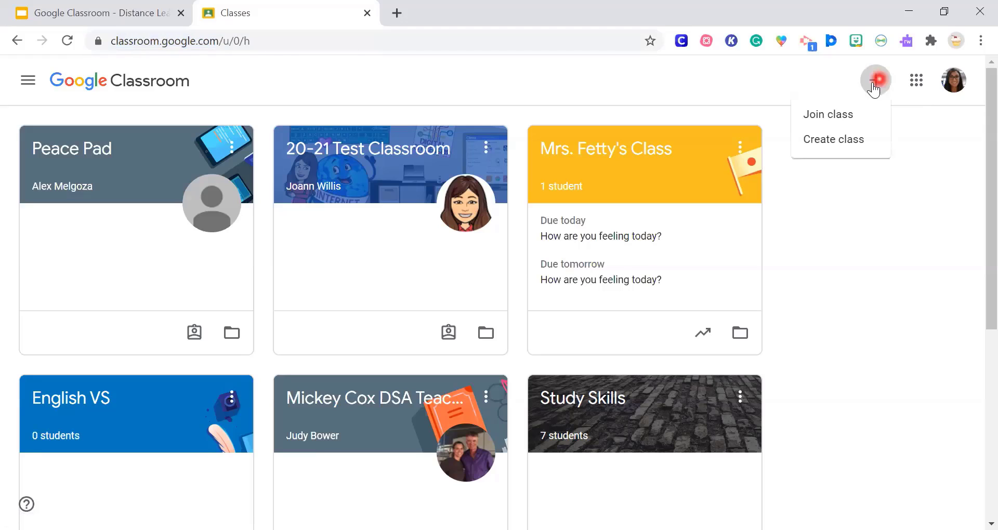
click(858, 151)
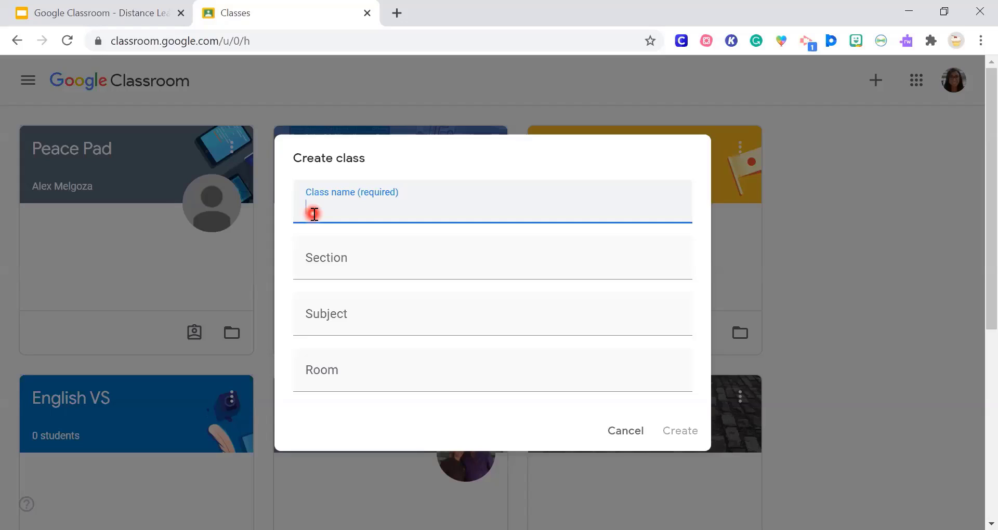
text(Room )
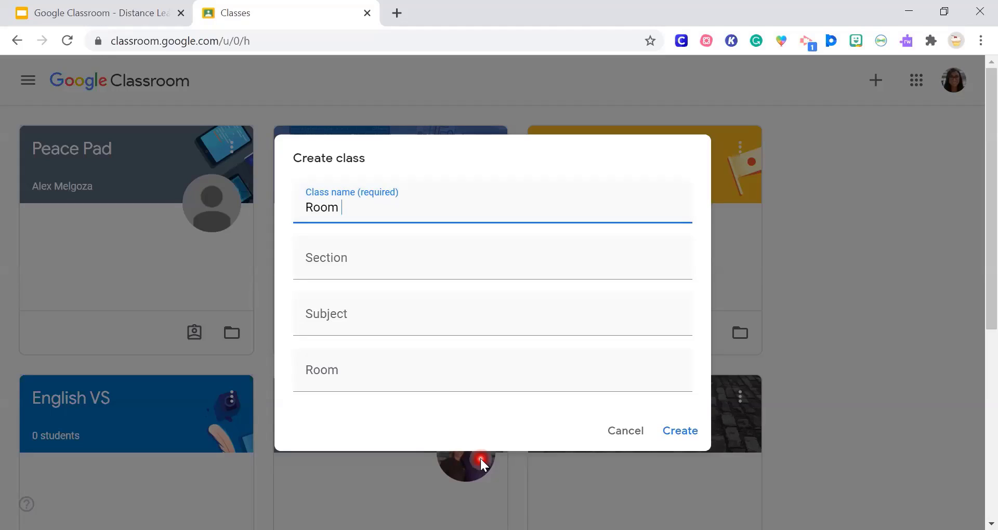
text(5 20-21)
click(629, 440)
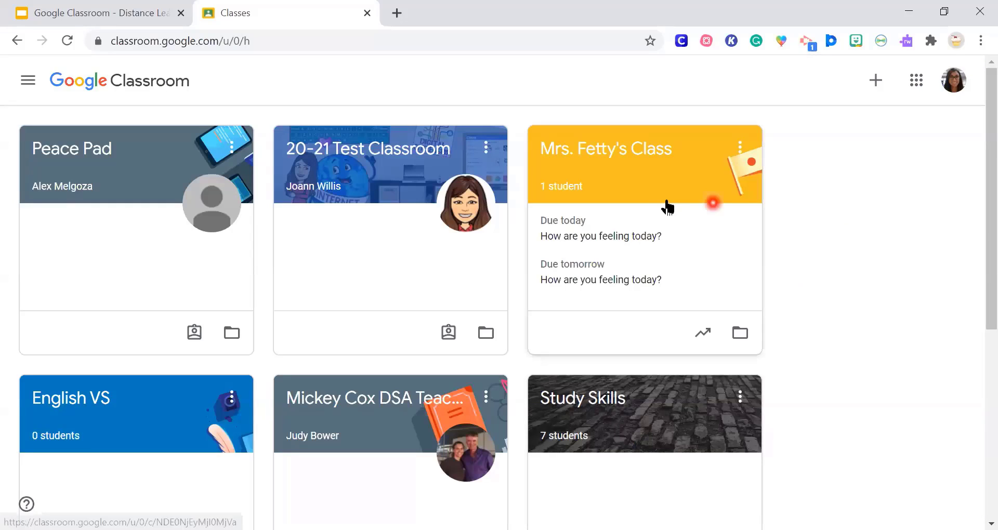
Open the yellow class with one student and bring up the General section of its class settings
click(628, 155)
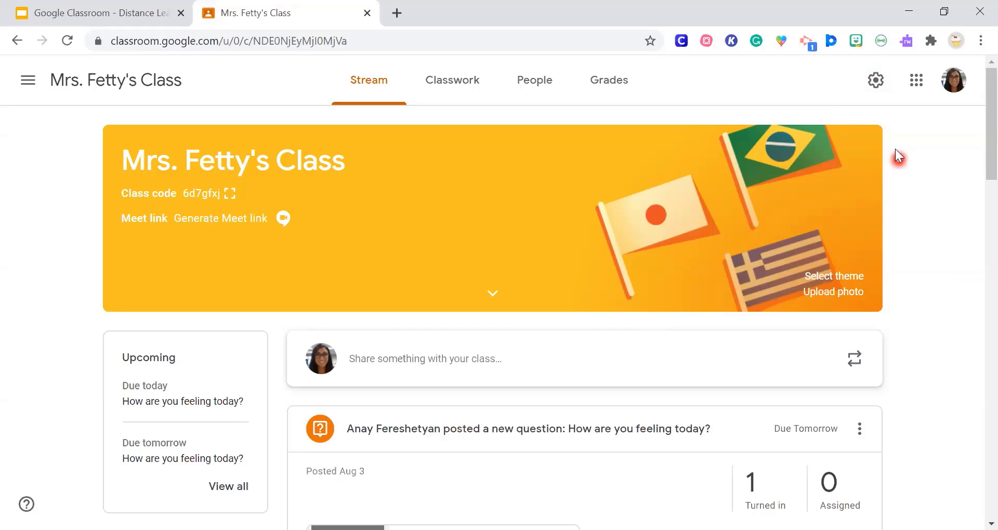
click(874, 80)
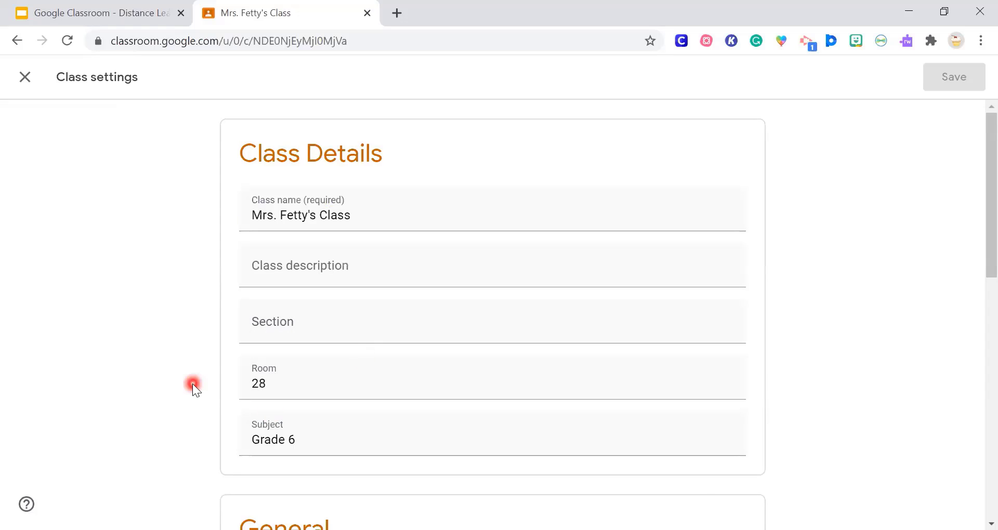
scroll(192, 384, down, 4)
scroll(192, 383, down, 1)
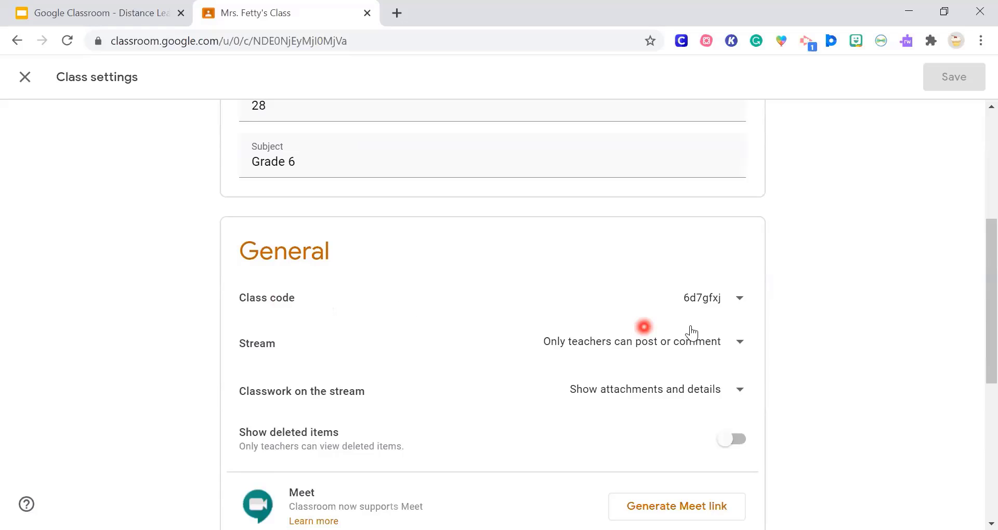
Examine the available class code actions and the Stream posting and commenting permissions without changing them
click(740, 307)
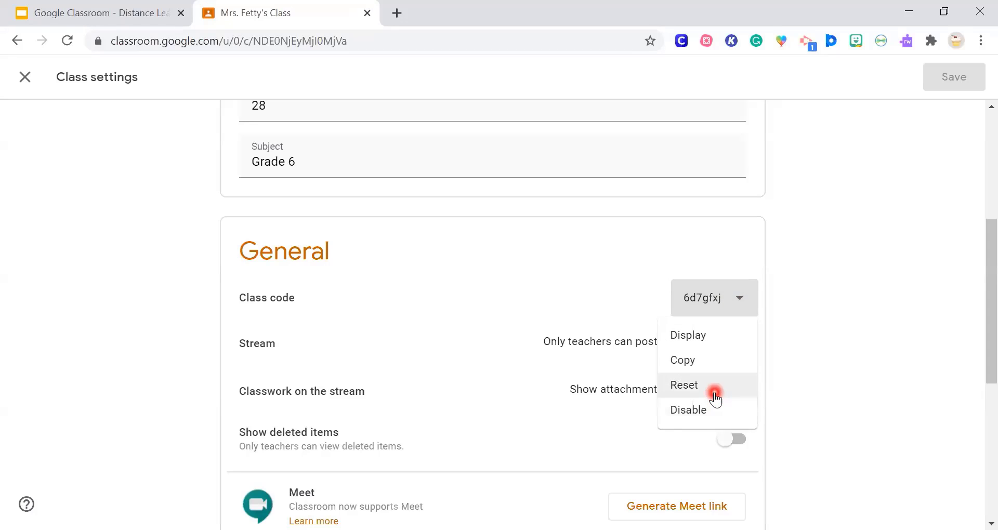
click(843, 305)
scroll(827, 263, down, 1)
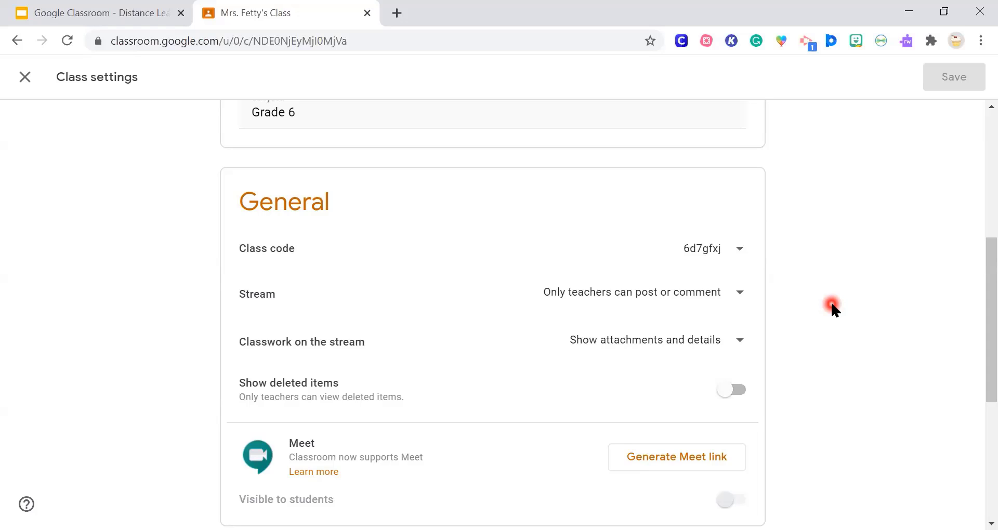
click(739, 296)
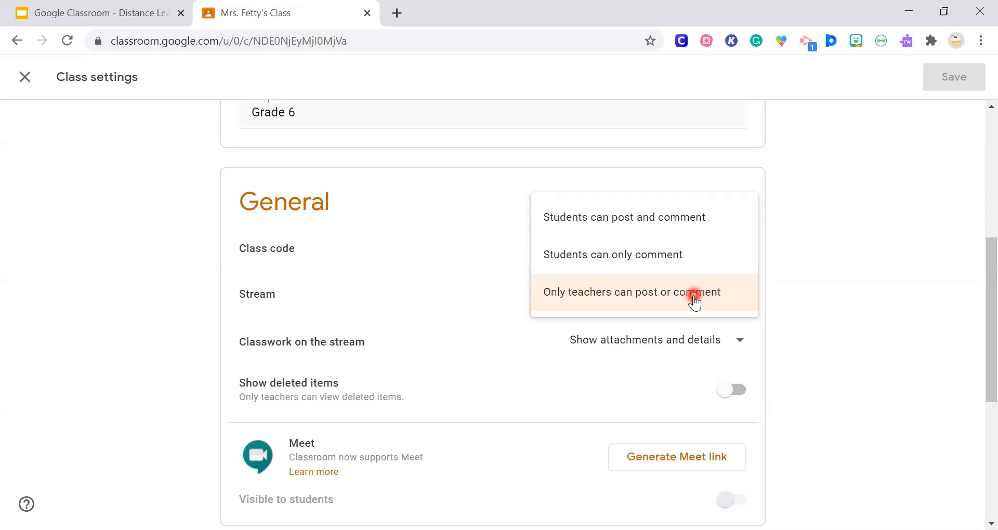
click(737, 300)
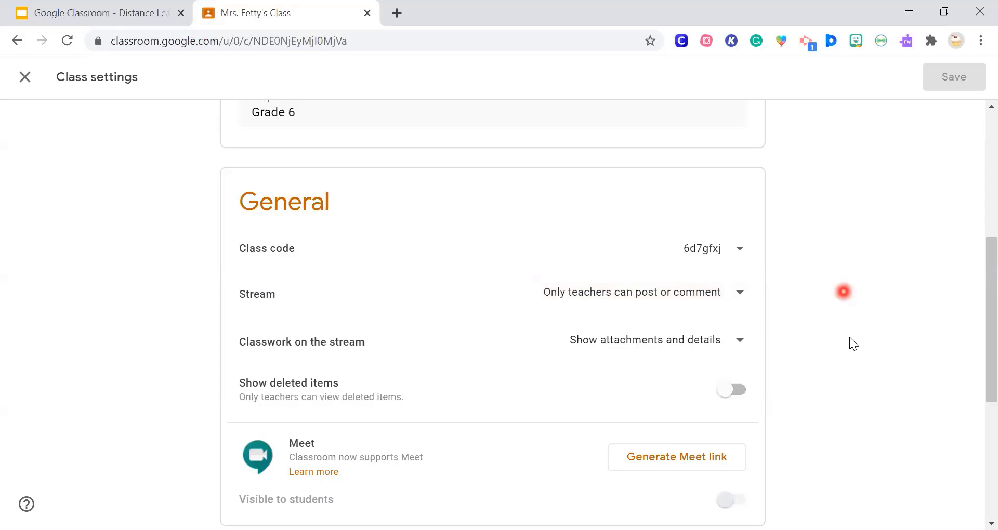
Review the remaining class settings, including deleted items, the Meet link and grading, and return to Class Details
scroll(848, 358, down, 2)
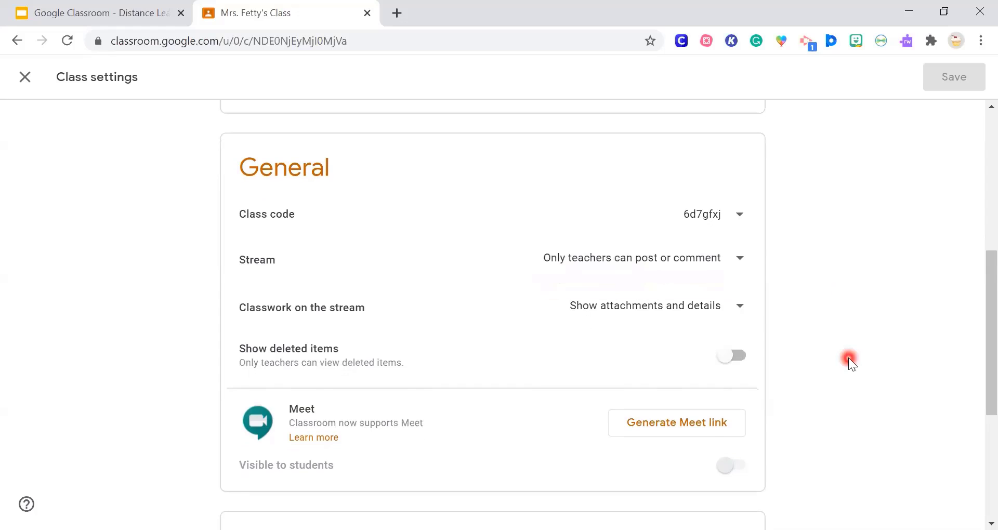
scroll(848, 358, down, 1)
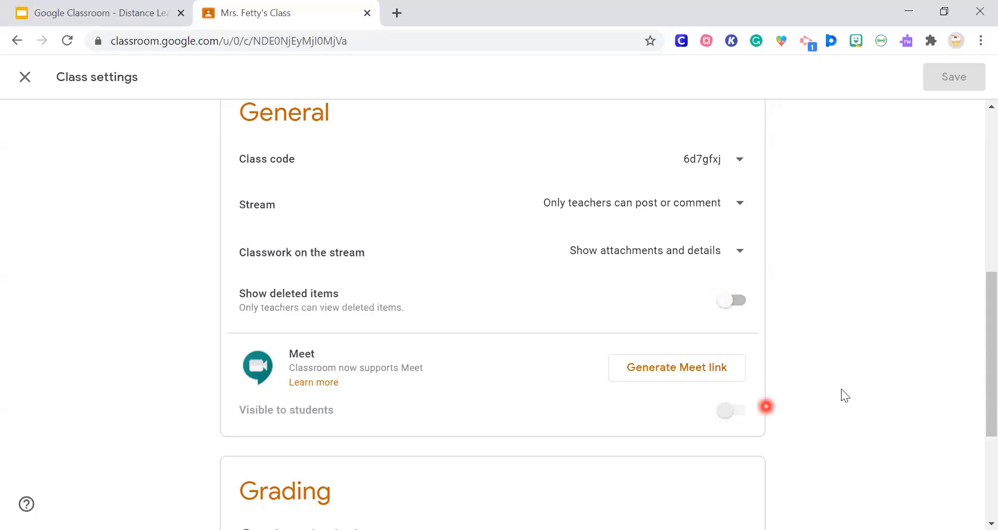
scroll(842, 389, down, 3)
scroll(841, 389, down, 1)
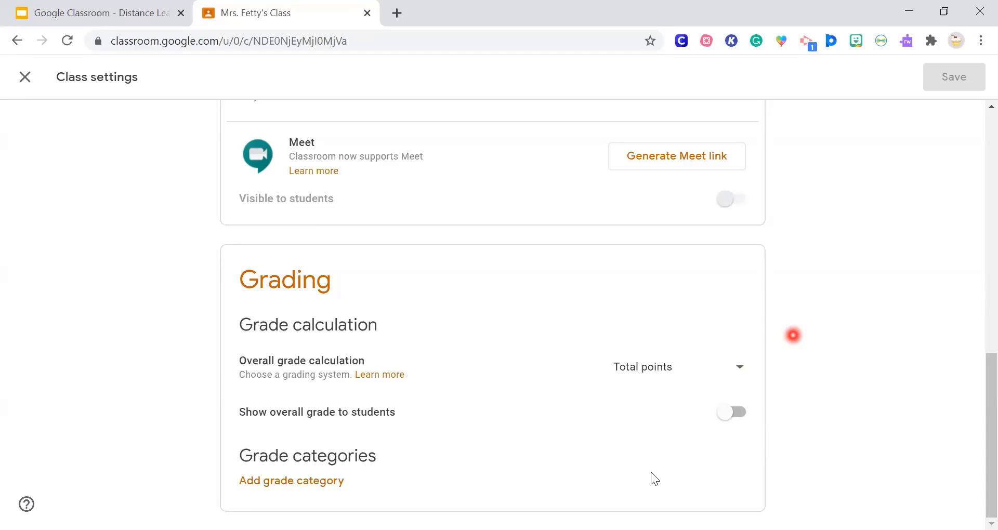
scroll(909, 246, up, 9)
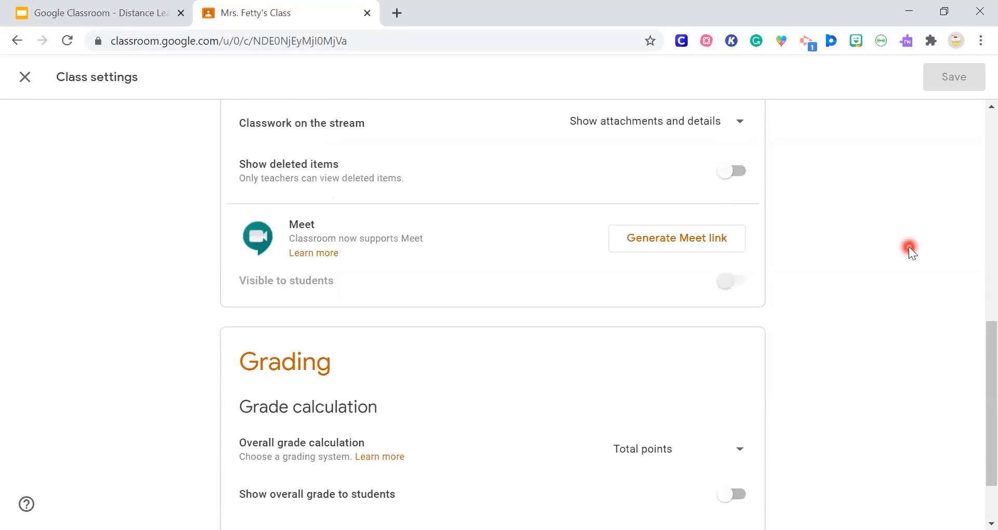
scroll(910, 248, up, 3)
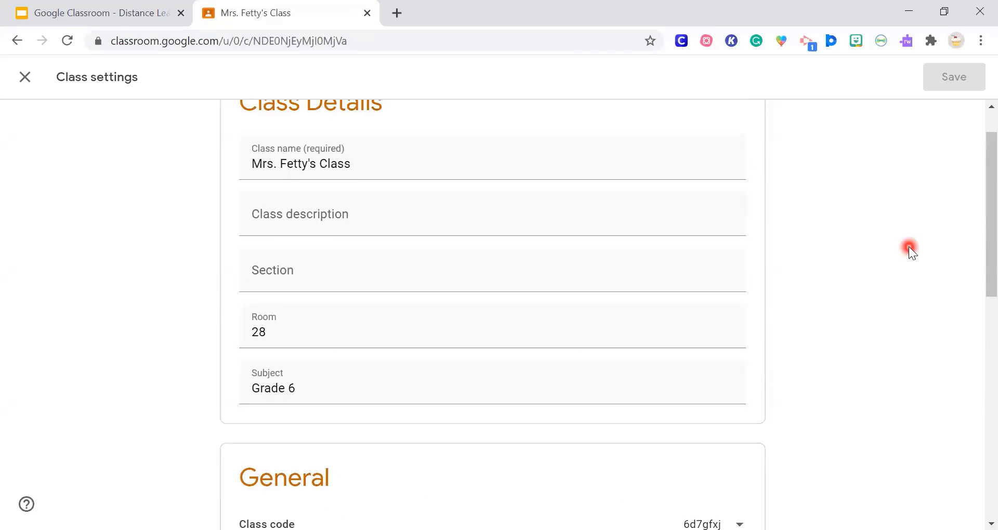
Close the class settings without changing them and look over the class banner and recent posts on the Stream
scroll(910, 248, up, 1)
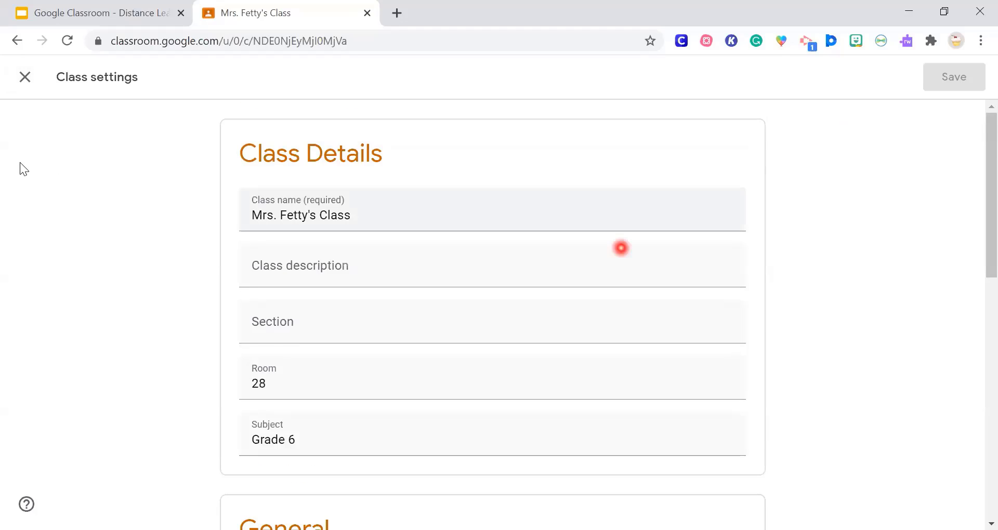
click(25, 77)
click(846, 127)
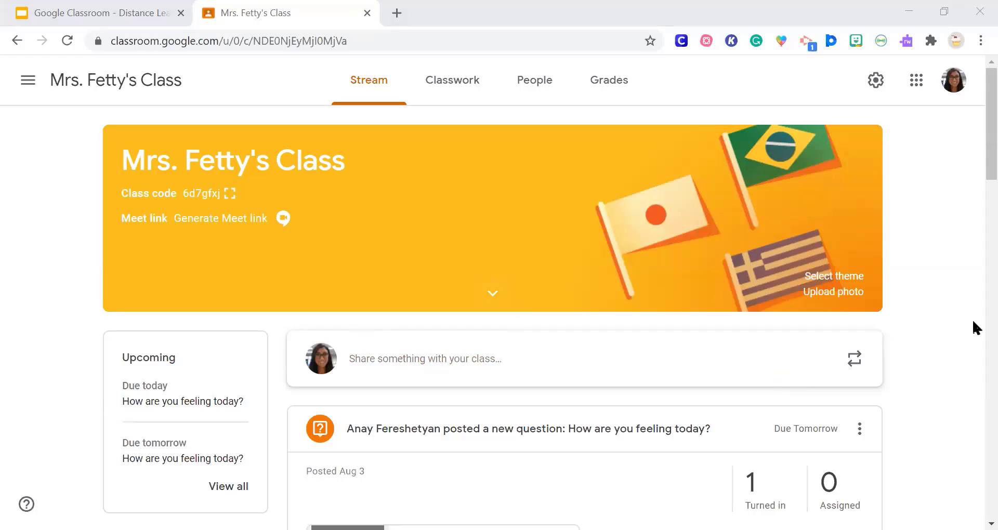
scroll(952, 325, down, 2)
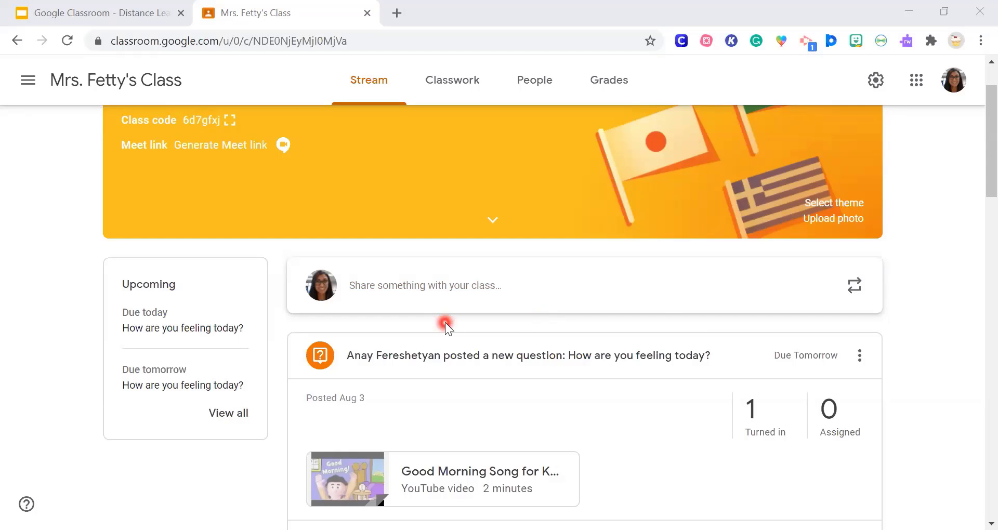
scroll(942, 247, up, 1)
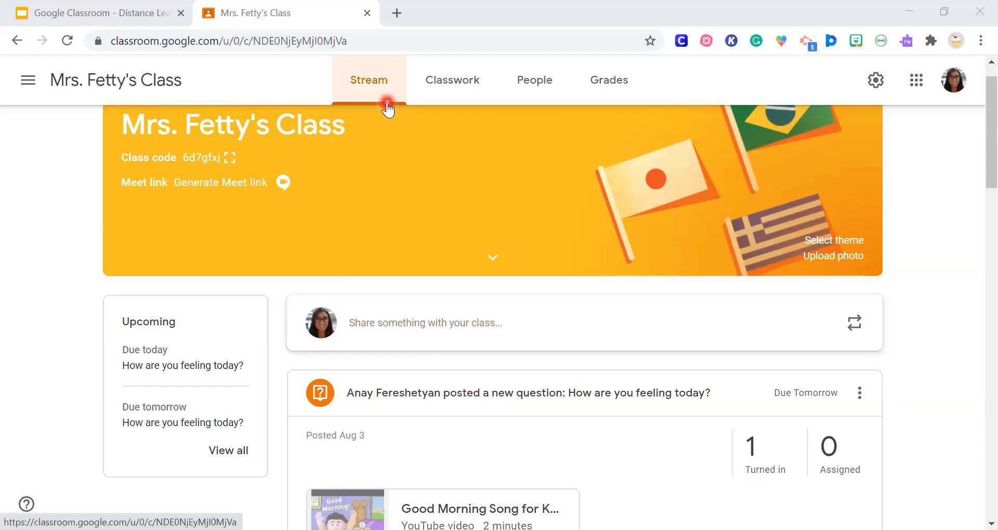
Draft a Stream announcement for the class with the text "Welcome back to school!"
click(400, 317)
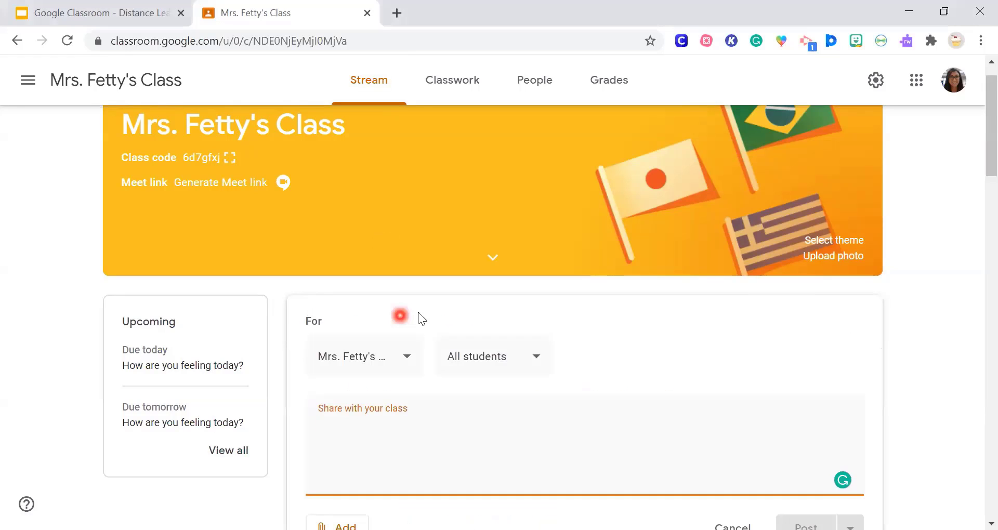
scroll(971, 192, down, 3)
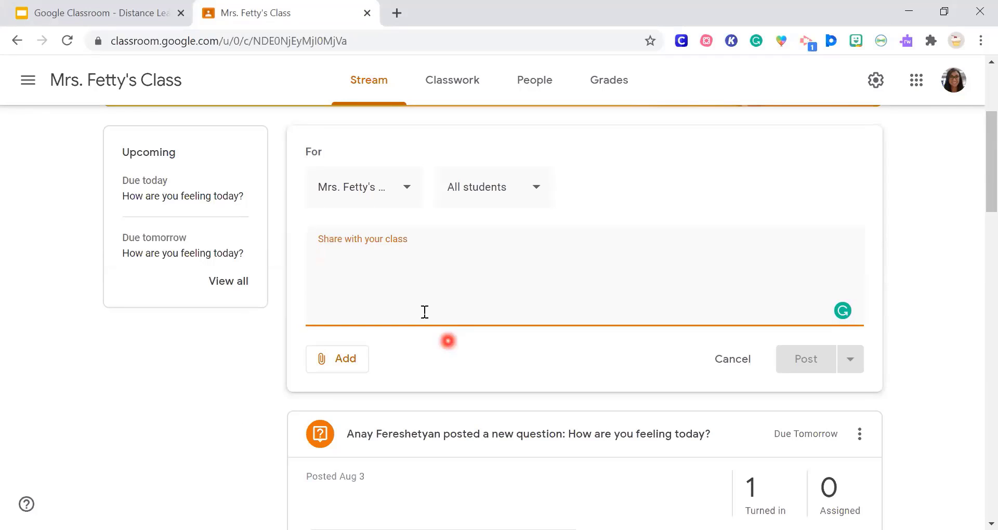
text(Welcome )
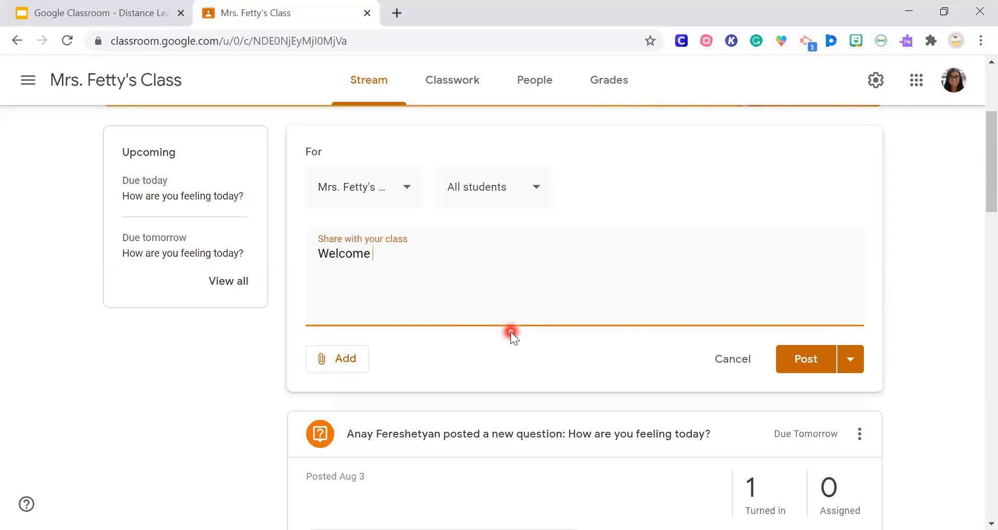
text(back to school!)
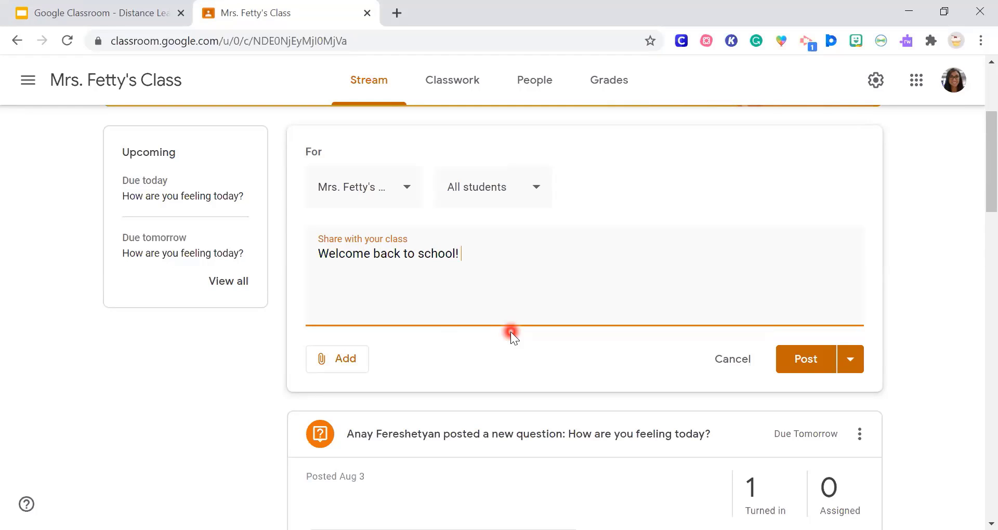
Review the announcement's attachment sources and its student and class recipient choices, leaving them unchanged
click(343, 364)
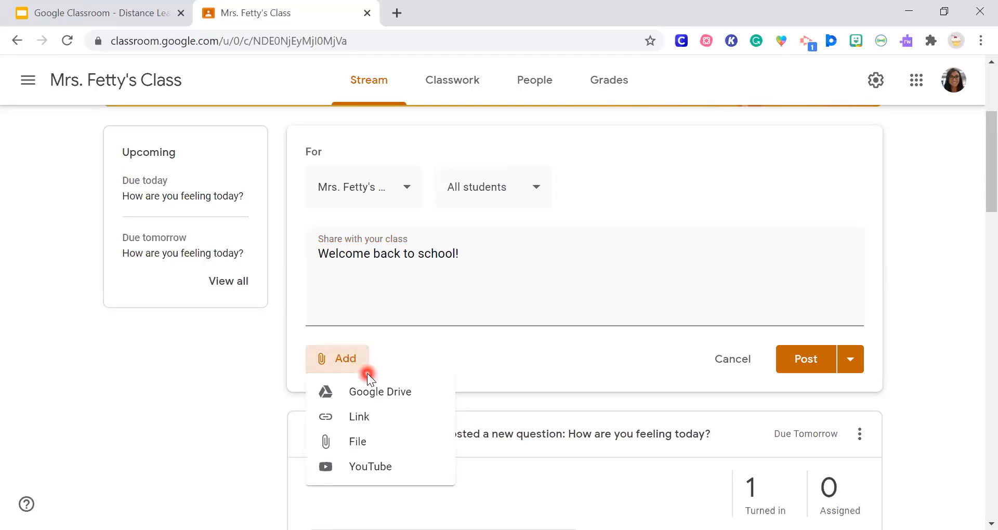
click(409, 353)
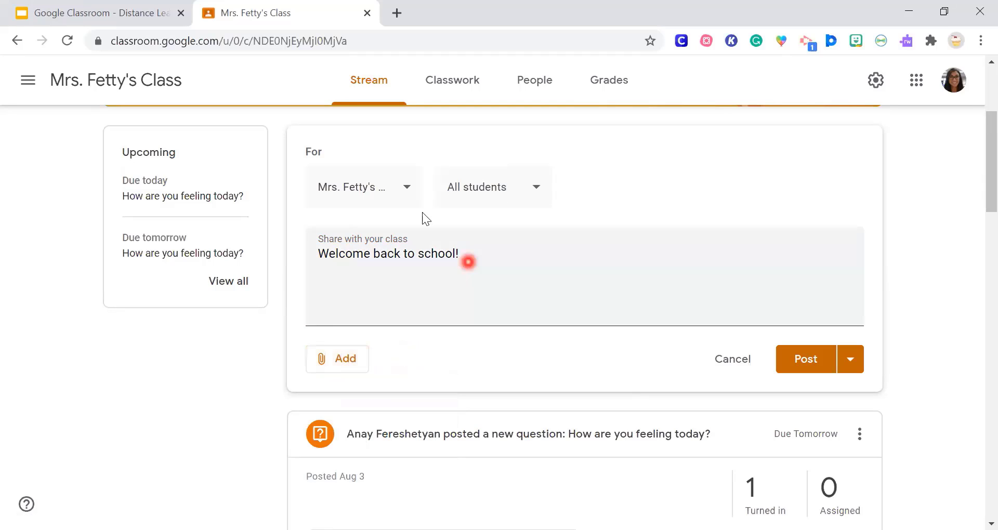
click(536, 195)
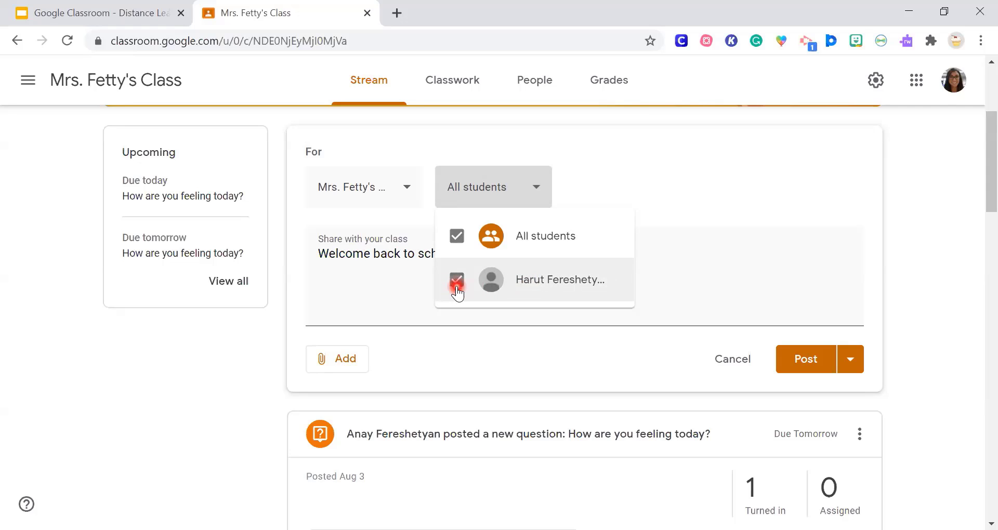
click(589, 177)
click(409, 187)
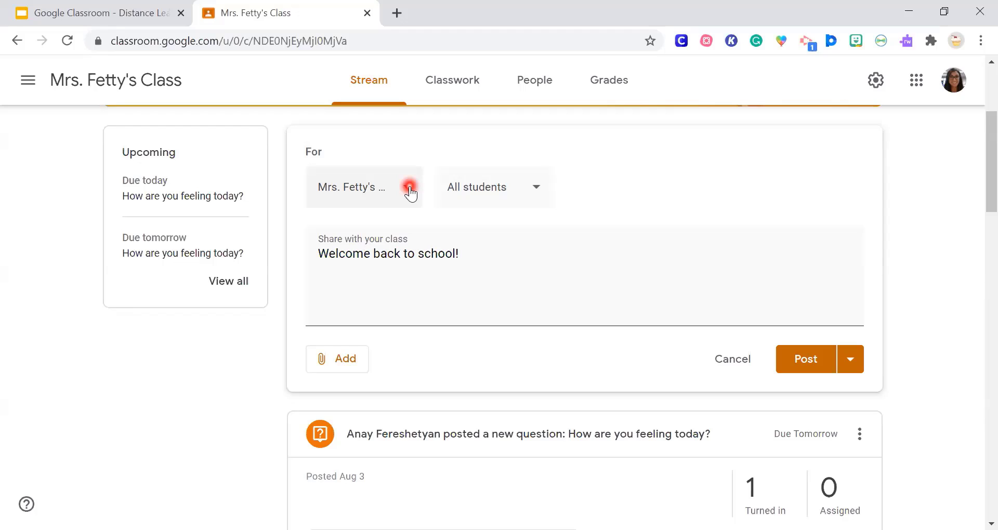
click(409, 188)
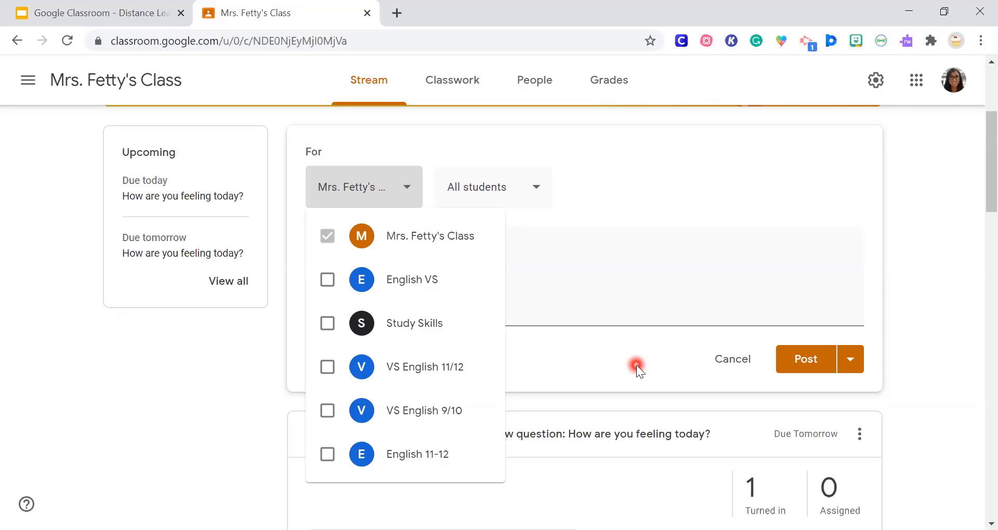
click(265, 361)
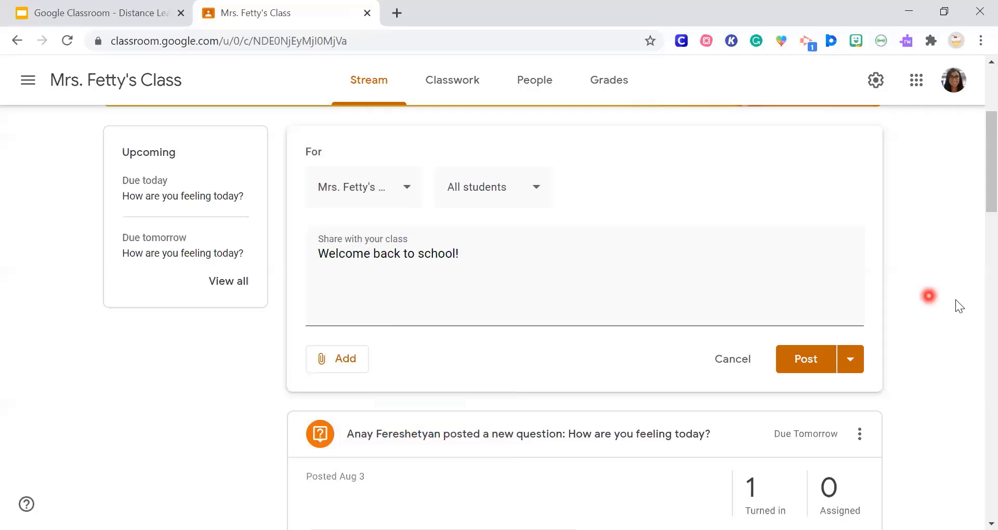
Examine the publishing choices available for the drafted announcement without posting it
scroll(976, 373, down, 3)
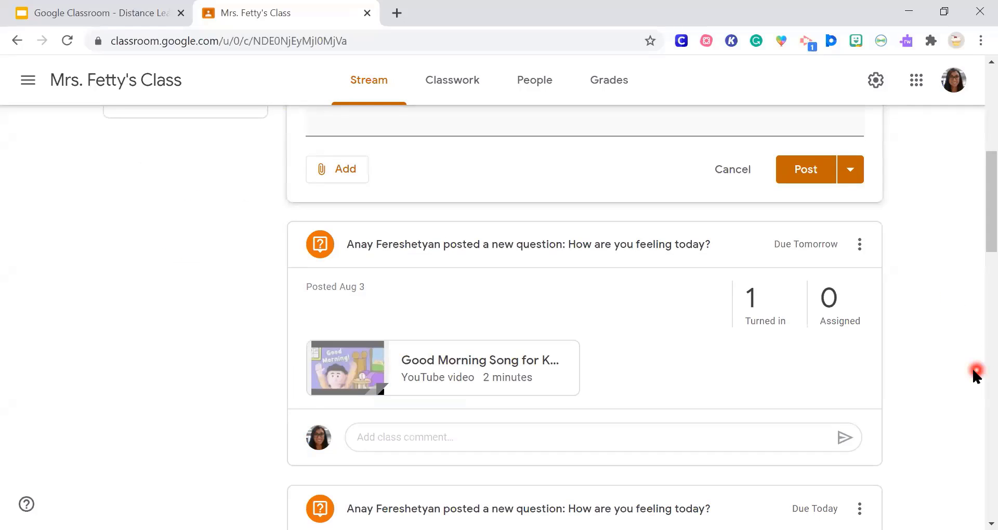
scroll(854, 357, up, 3)
click(854, 337)
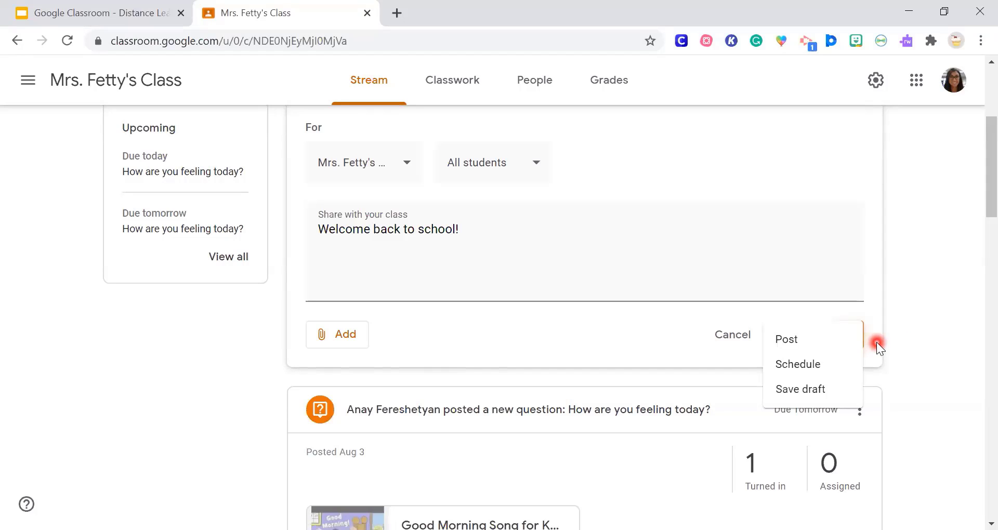
click(841, 345)
click(912, 351)
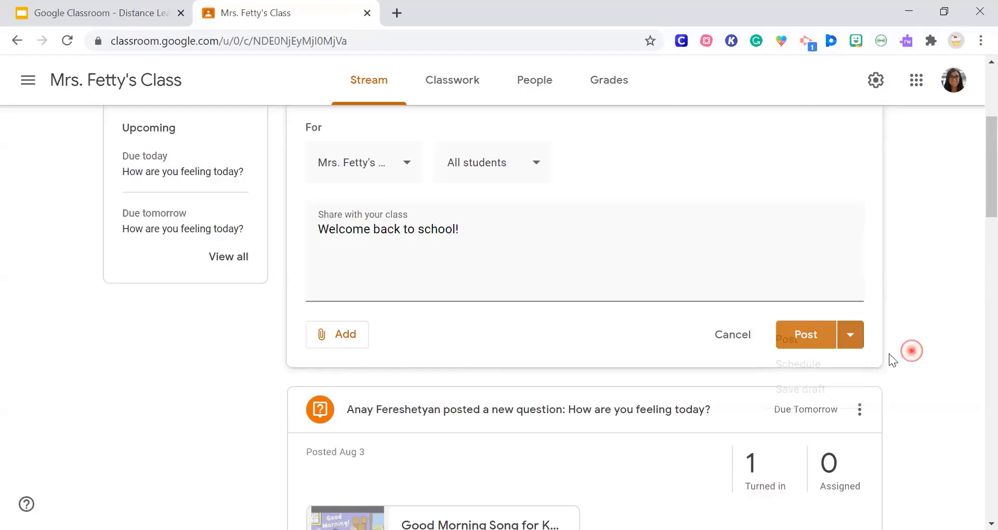
click(815, 336)
click(857, 336)
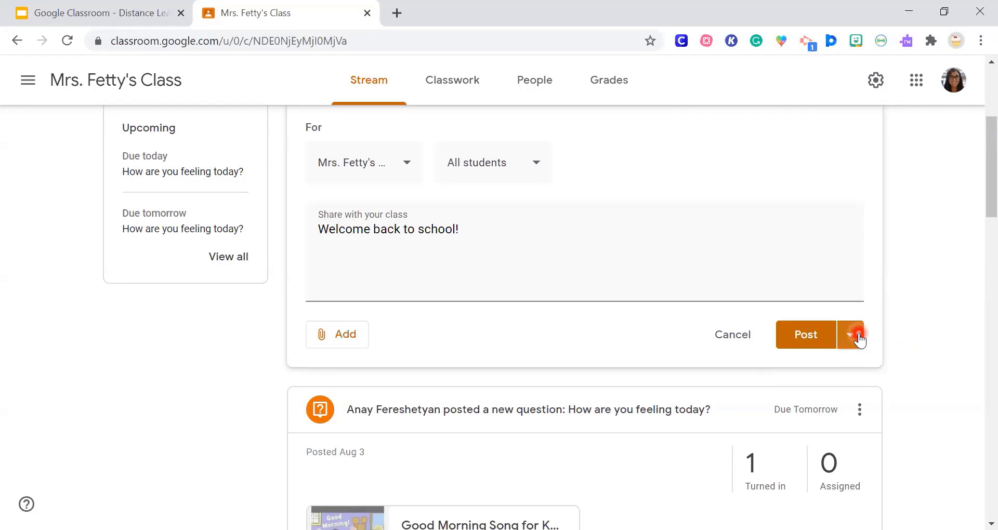
Schedule the welcome announcement for Aug 7, 2020 at 8:00 AM and return to the beginning of the Stream
click(857, 337)
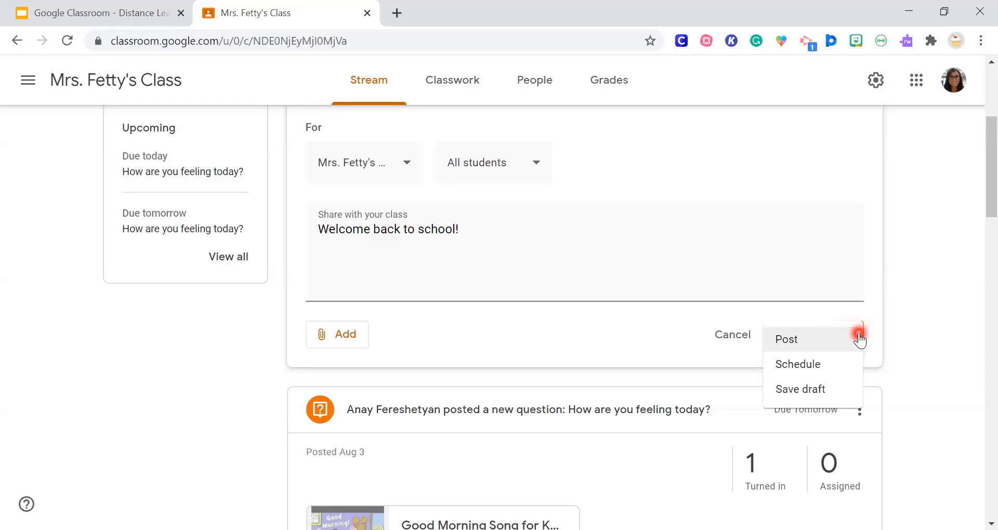
click(817, 366)
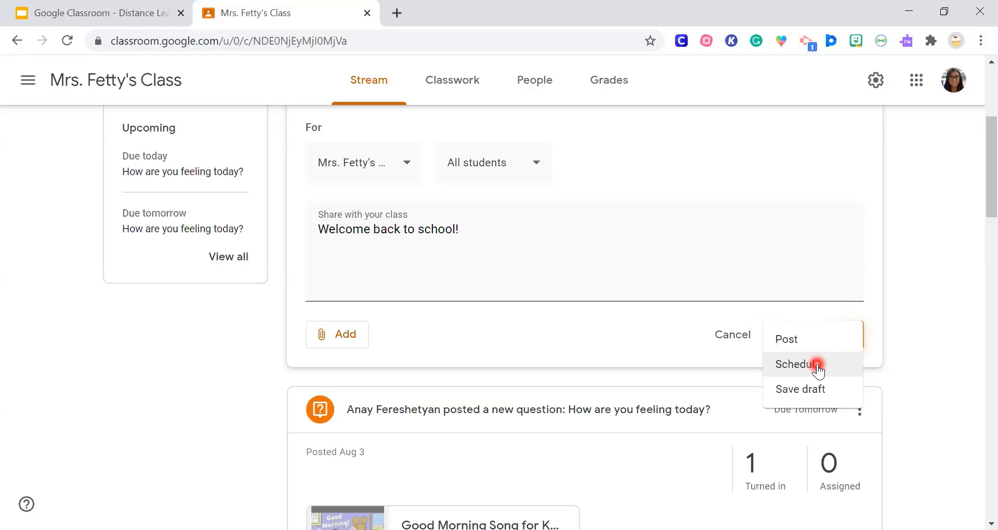
click(817, 365)
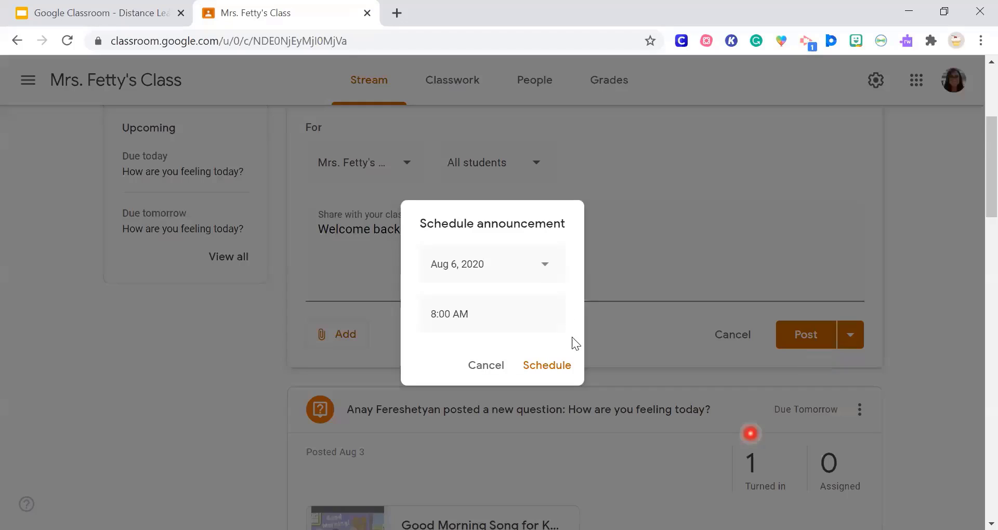
click(545, 269)
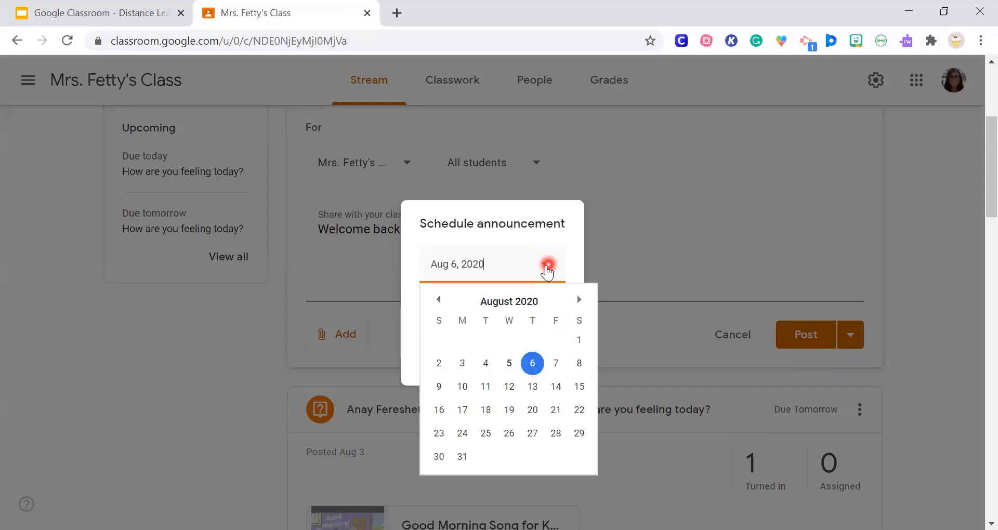
click(555, 364)
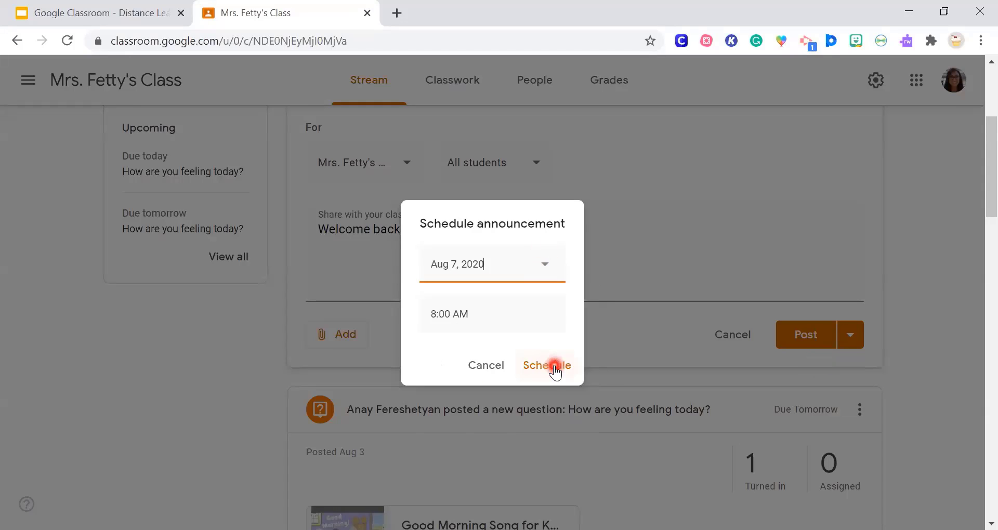
click(555, 367)
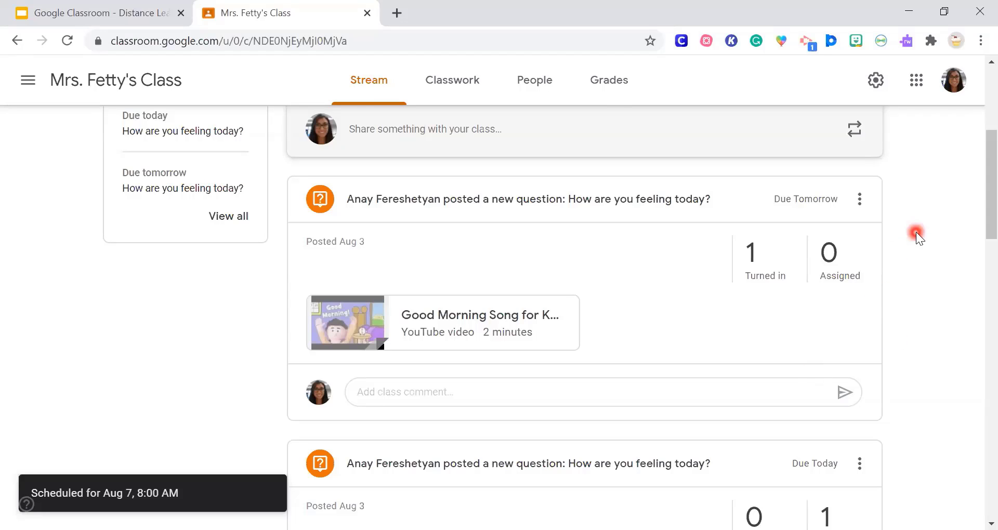
scroll(916, 232, up, 5)
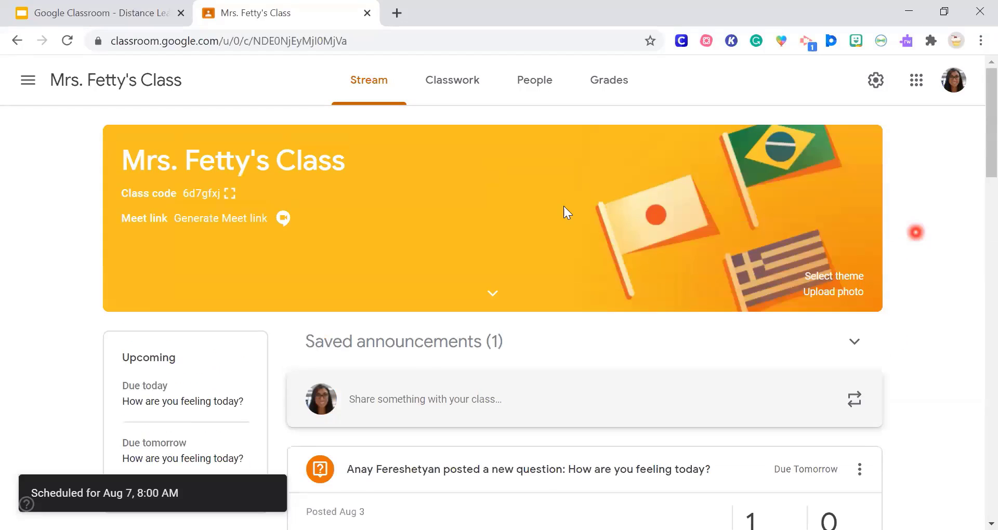
Start a new assignment in Classwork and open the Google Drive file picker for its attachments
click(455, 84)
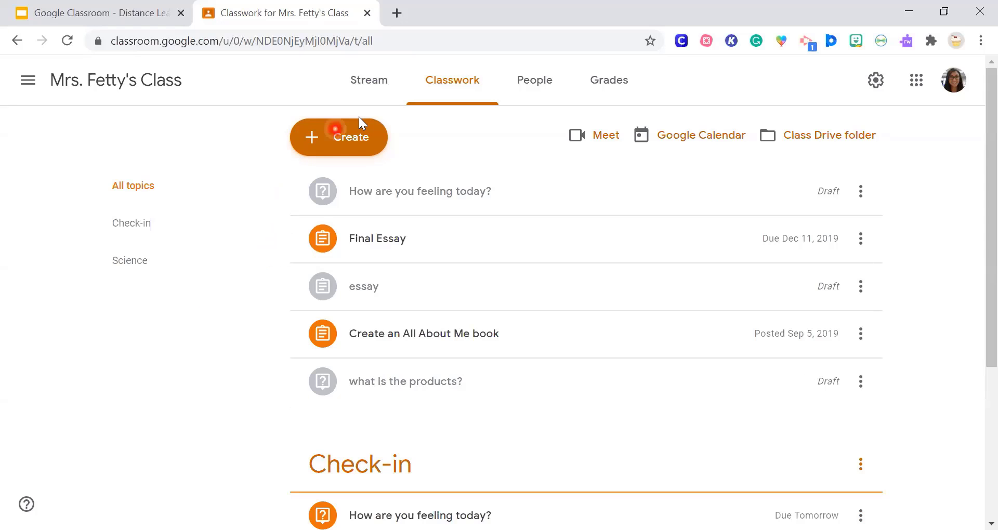
click(345, 137)
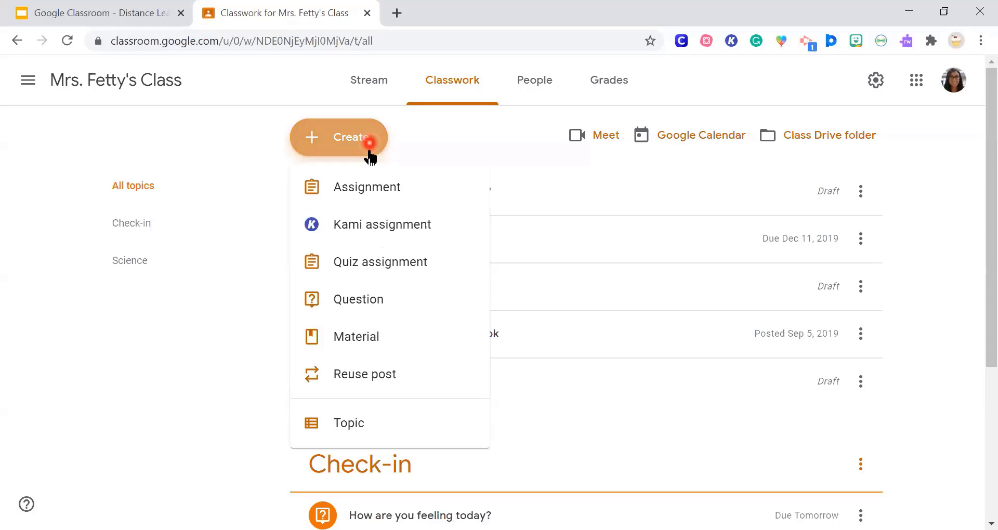
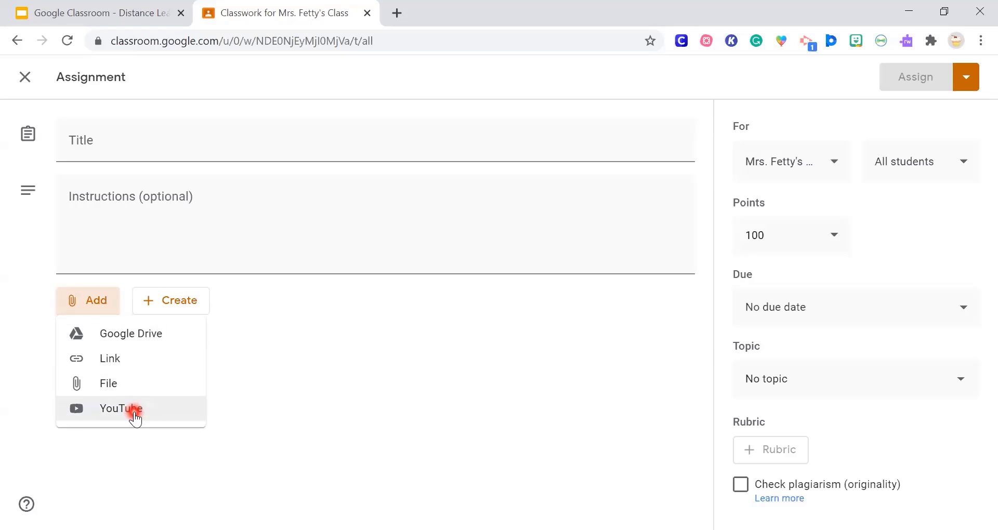
click(151, 341)
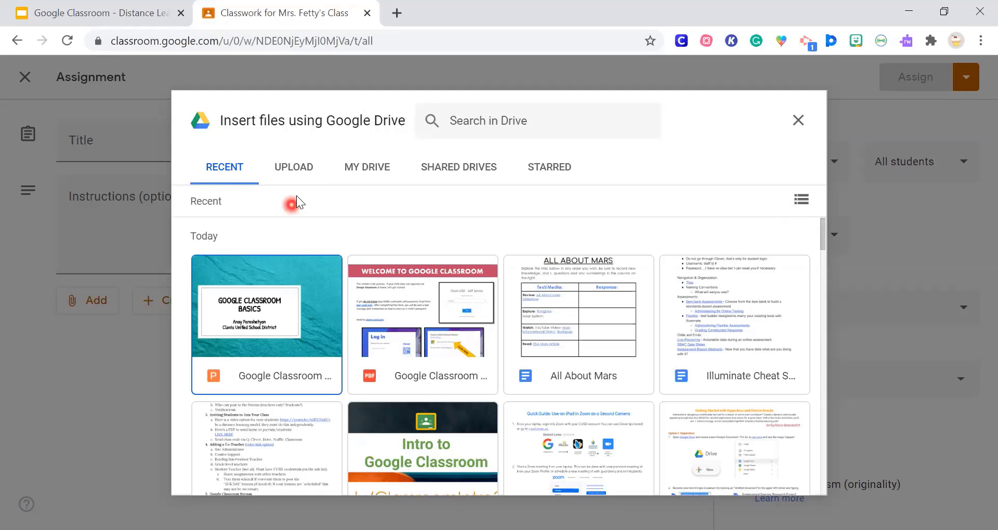
Look through the Drive locations and list and grid views, and attach the recent All About Mars document to the assignment
click(376, 171)
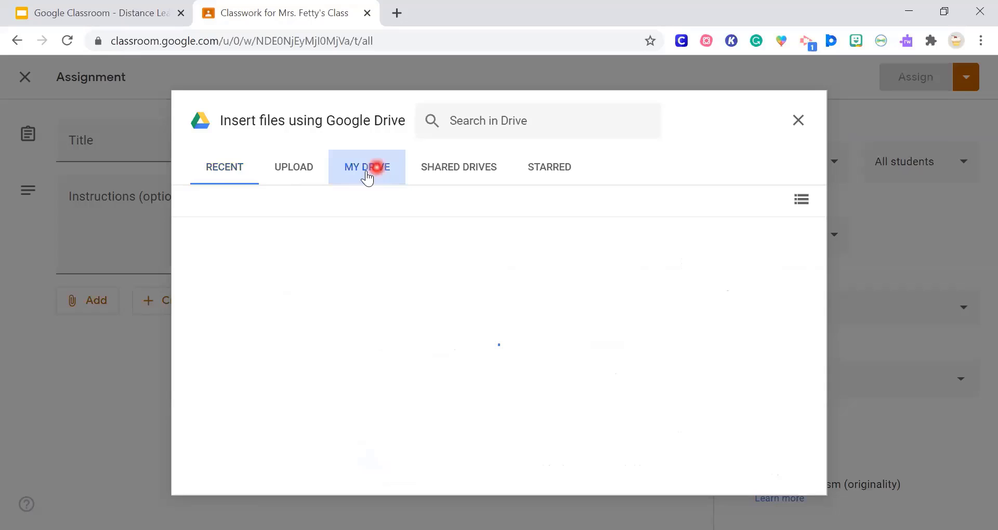
click(231, 168)
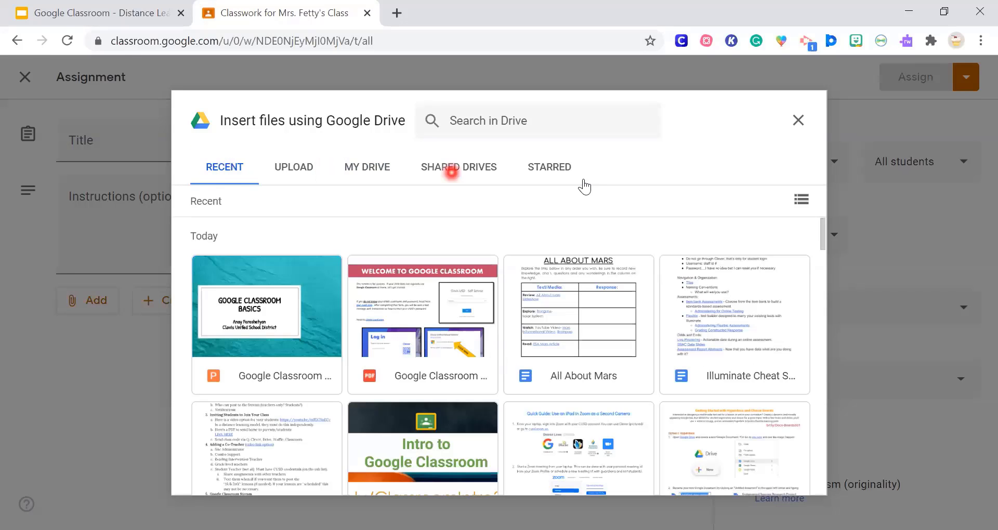
click(802, 200)
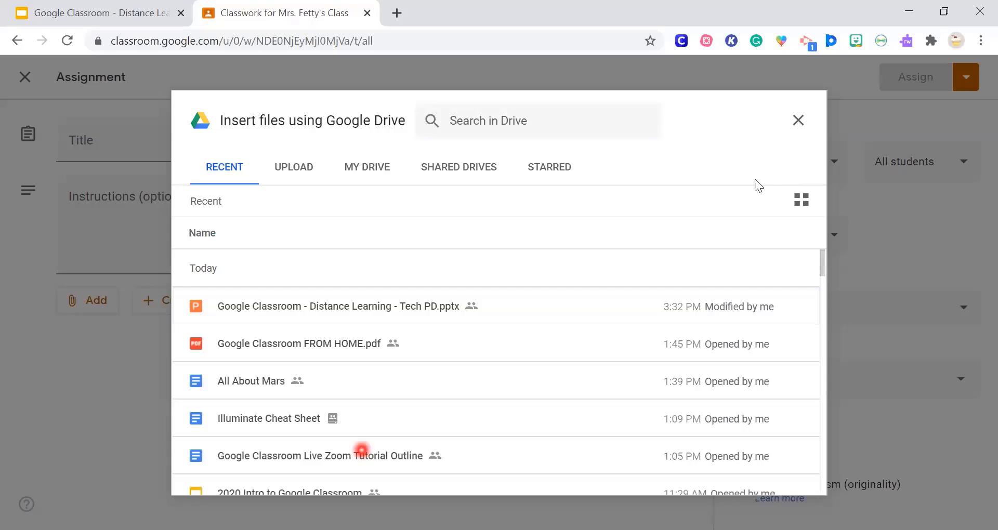
click(804, 204)
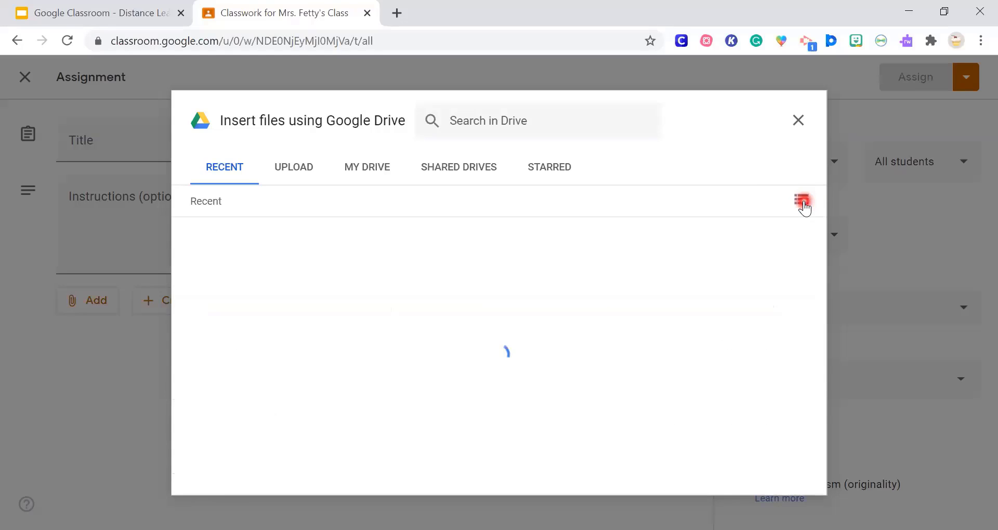
click(585, 343)
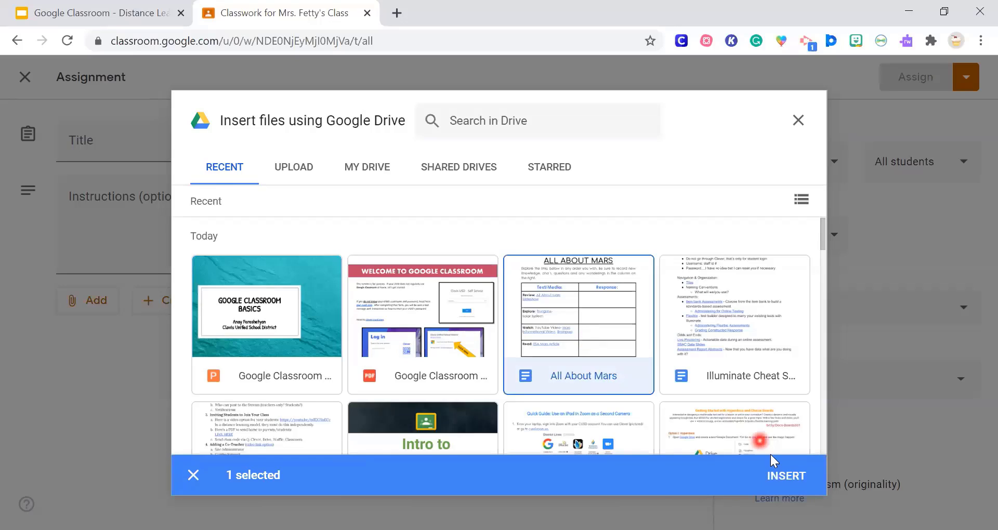
click(782, 474)
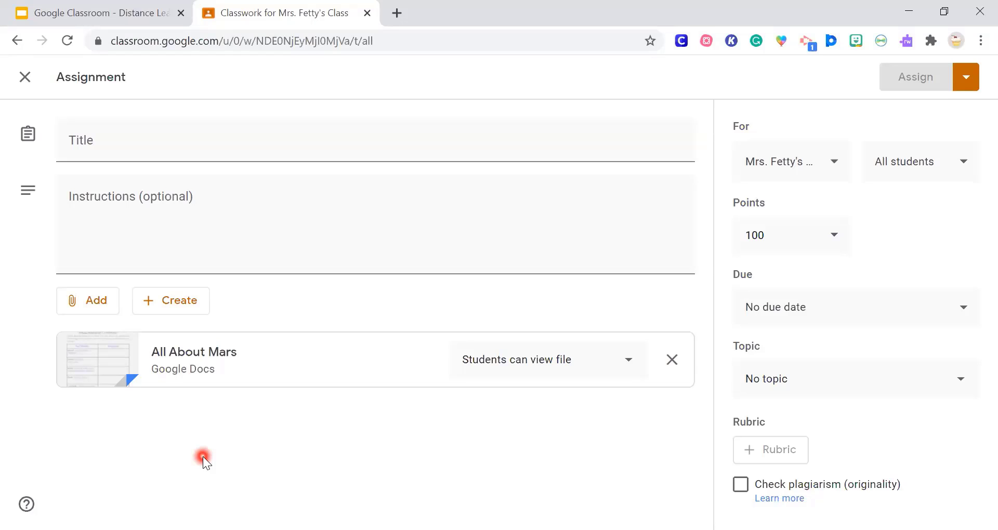
Set the attached document to make a copy for each student and title the assignment All About Mars
click(591, 364)
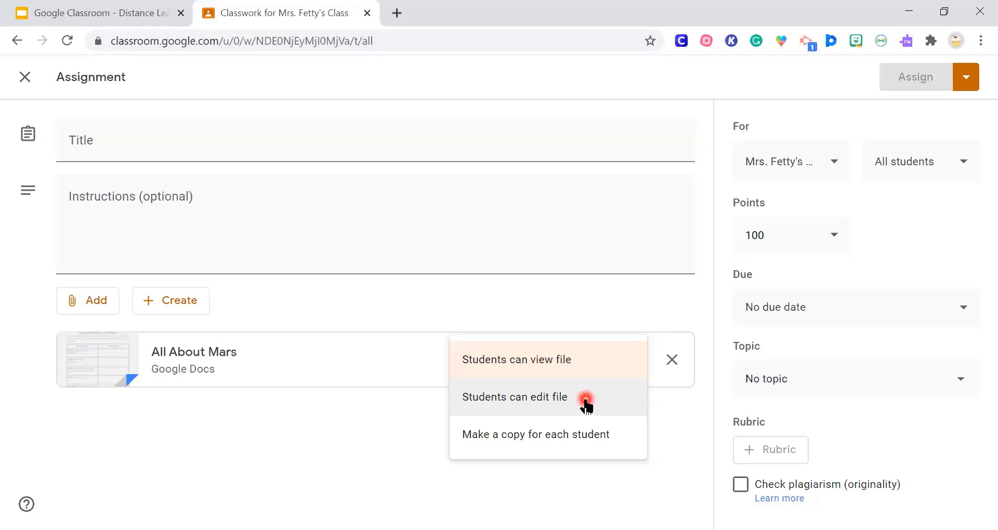
click(606, 442)
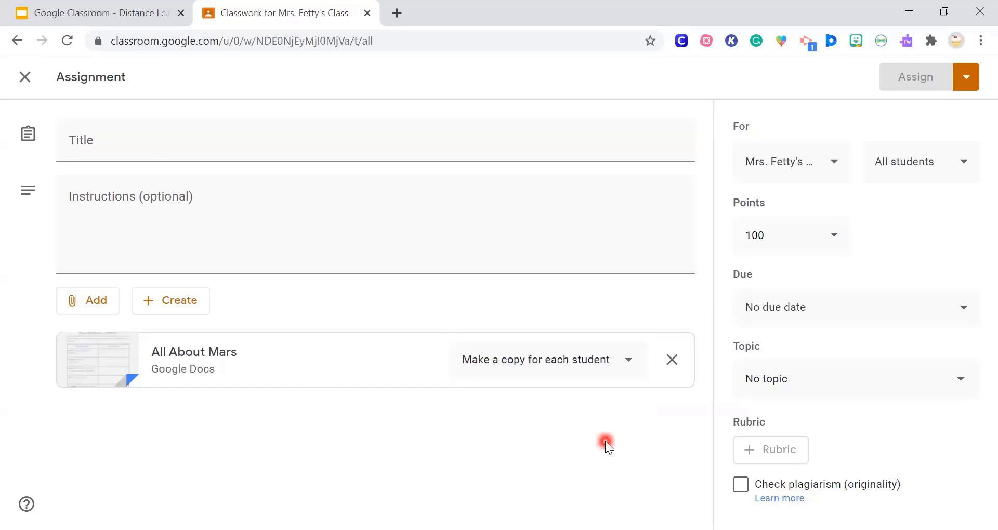
click(176, 151)
text(All )
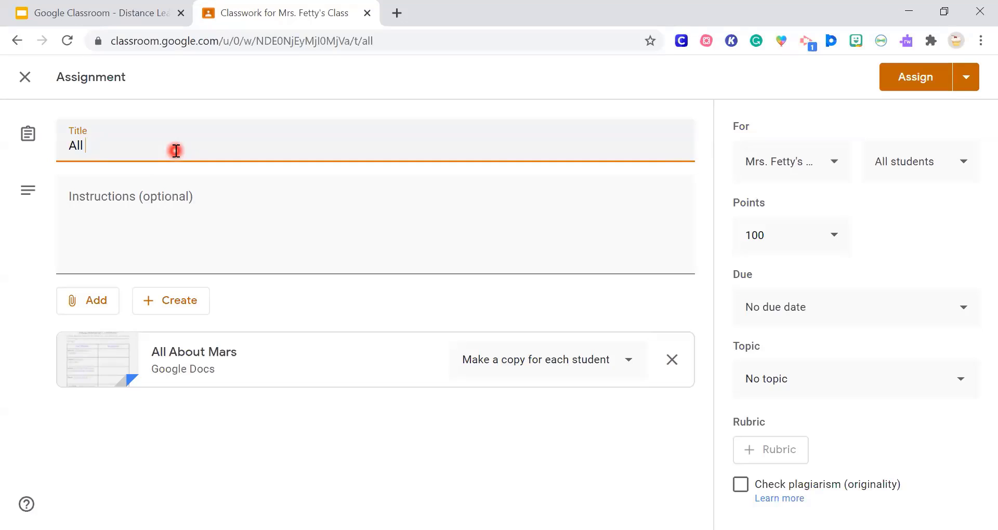
text(About Mars)
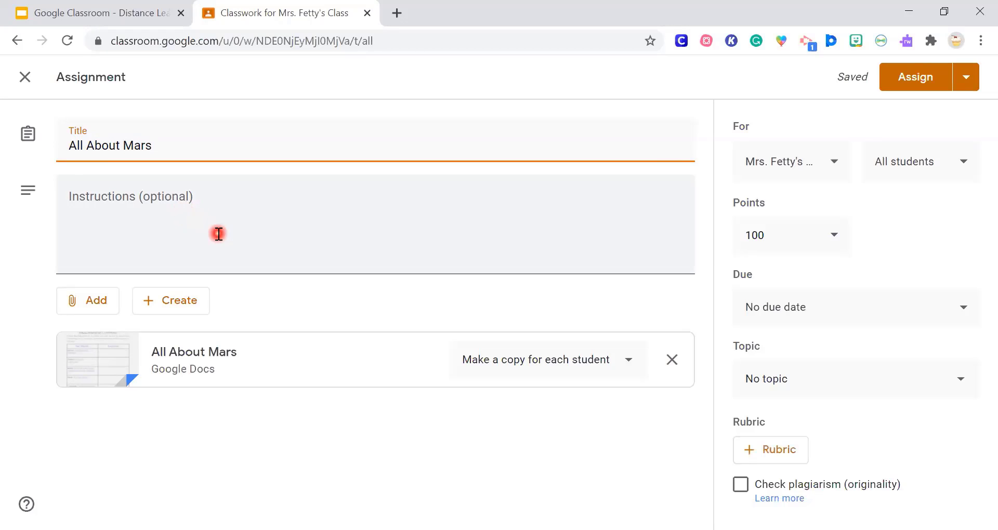
Examine the new-file types that can be created for the assignment and the available recipient classes and students
click(180, 304)
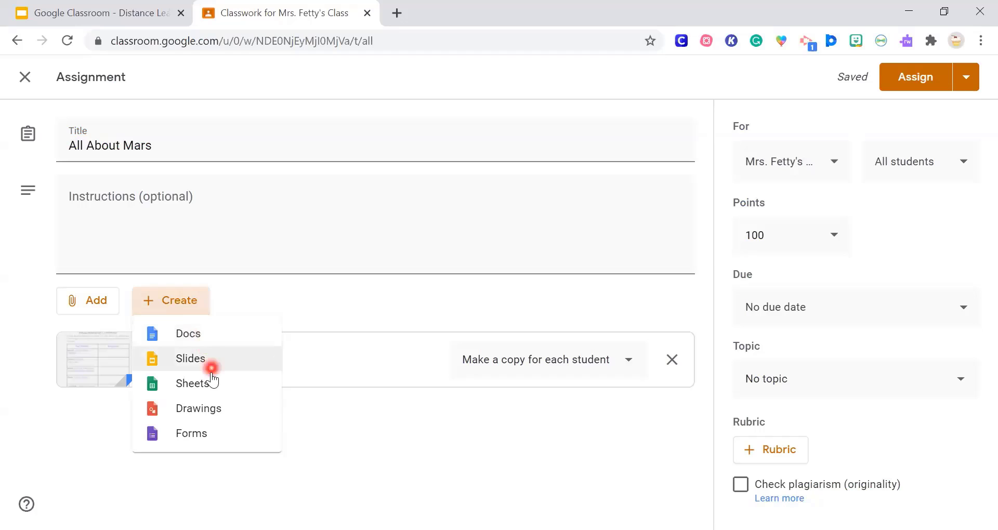
click(263, 307)
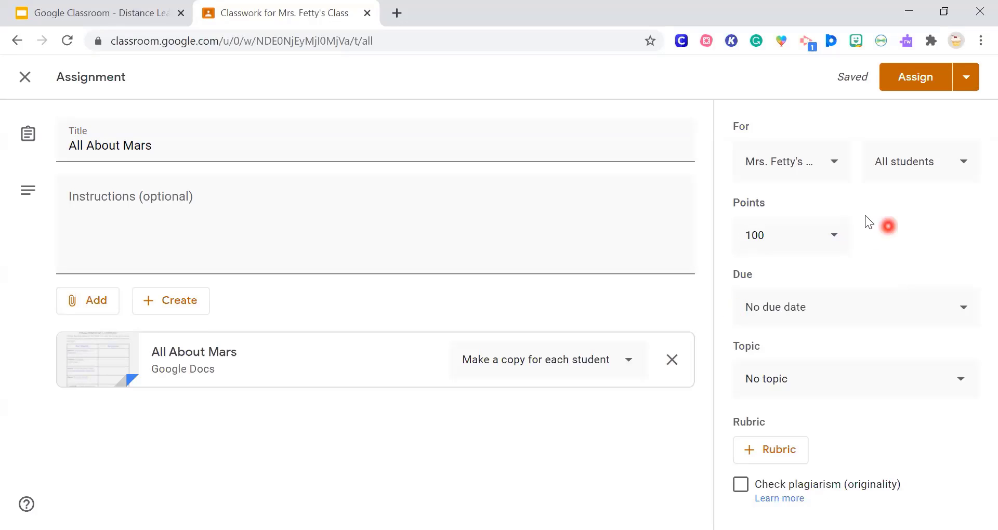
click(837, 164)
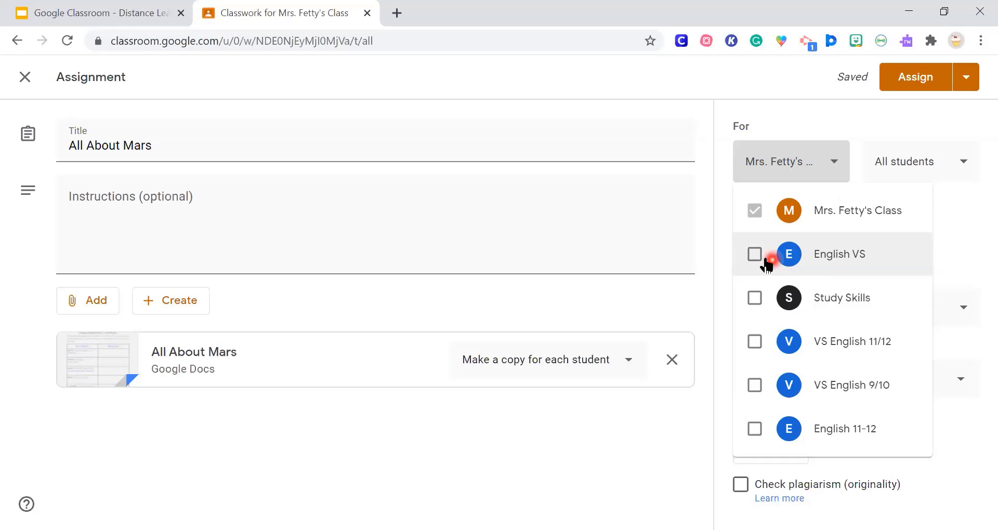
click(960, 231)
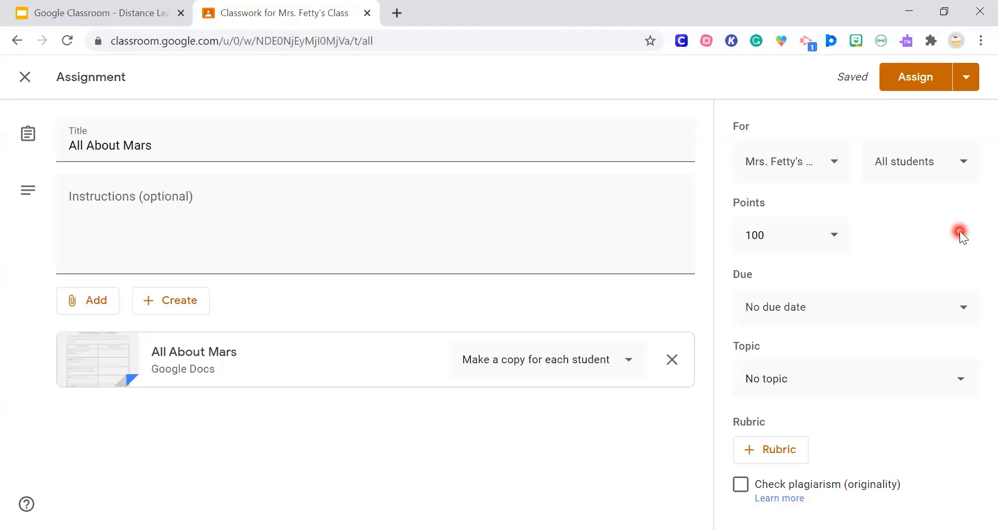
click(962, 164)
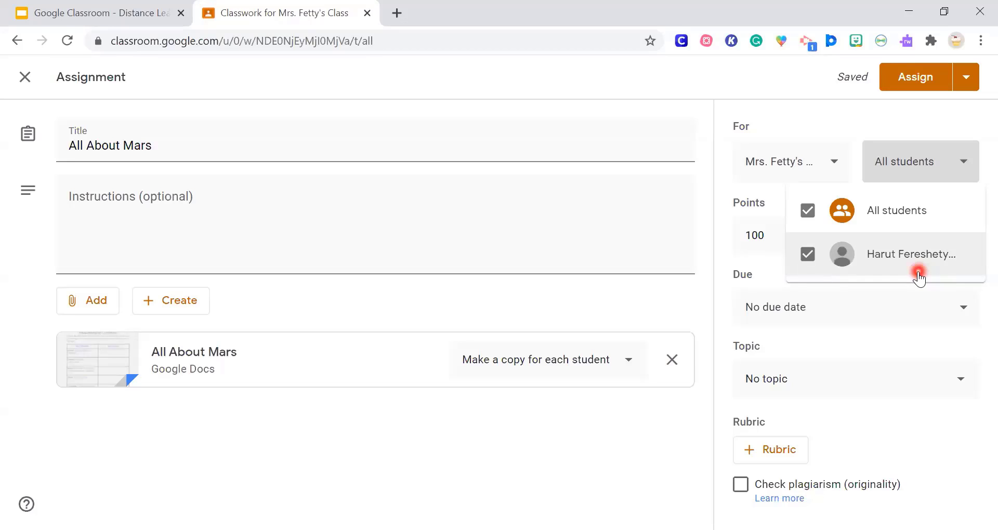
click(668, 449)
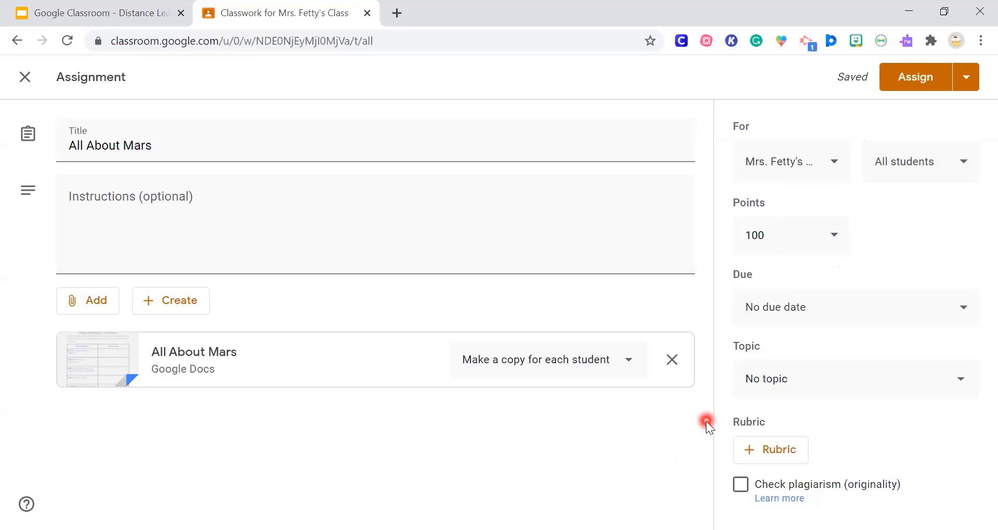
click(834, 161)
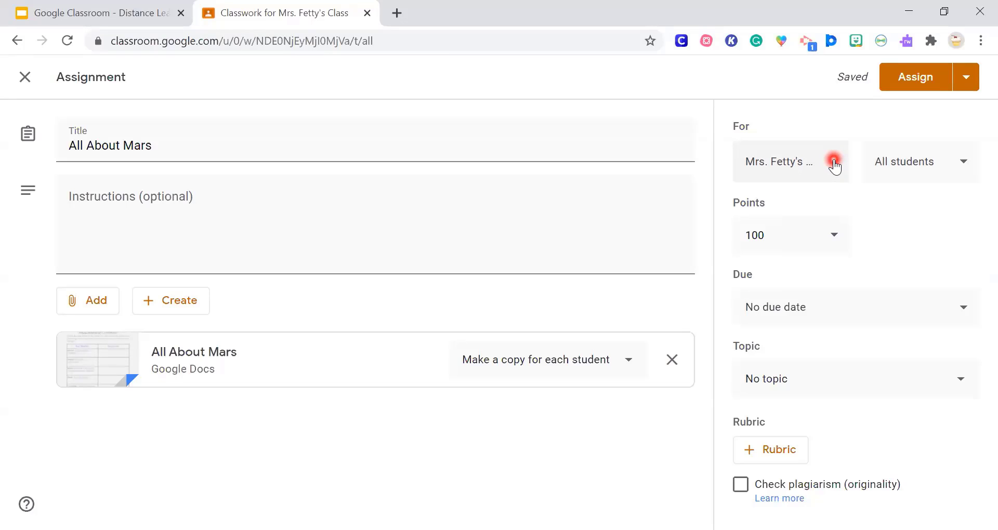
click(834, 161)
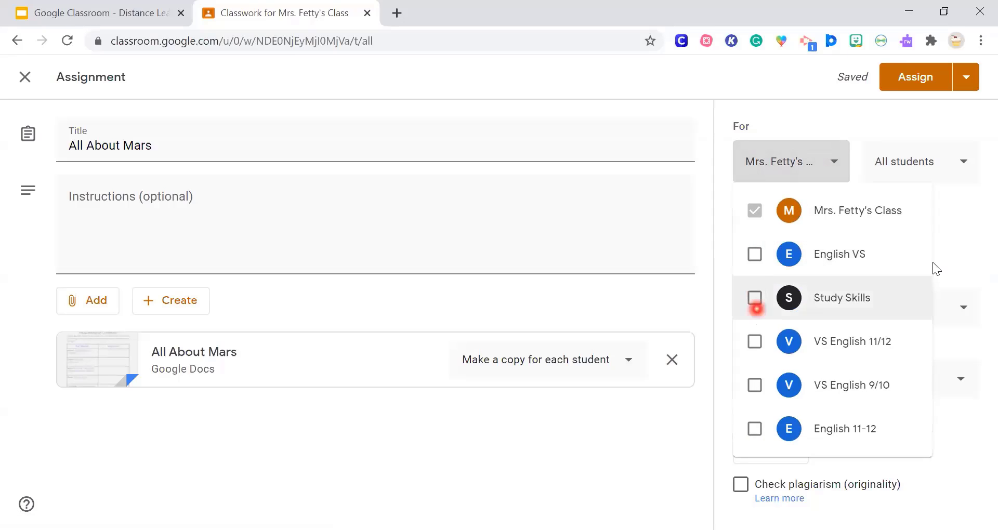
click(973, 231)
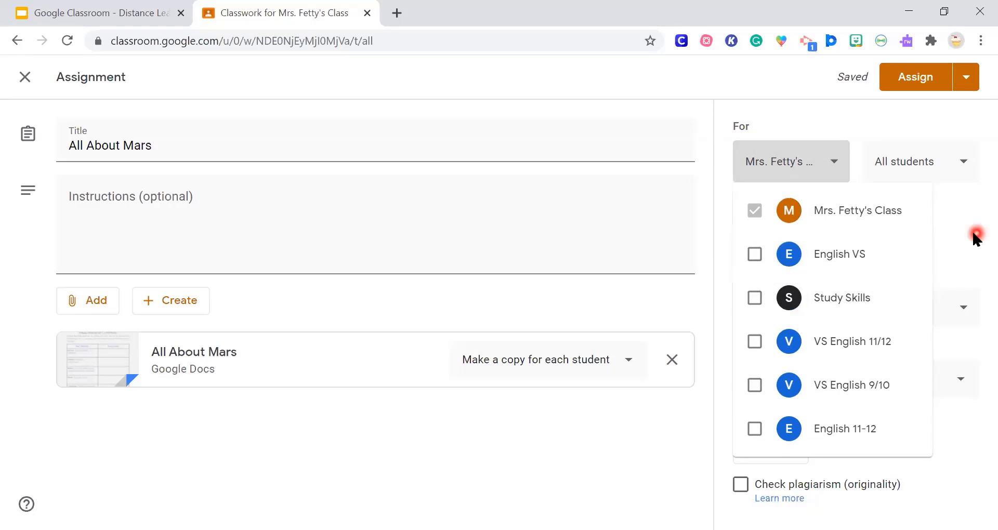
Add VS English 11/12 as a second class receiving the All About Mars assignment
click(828, 171)
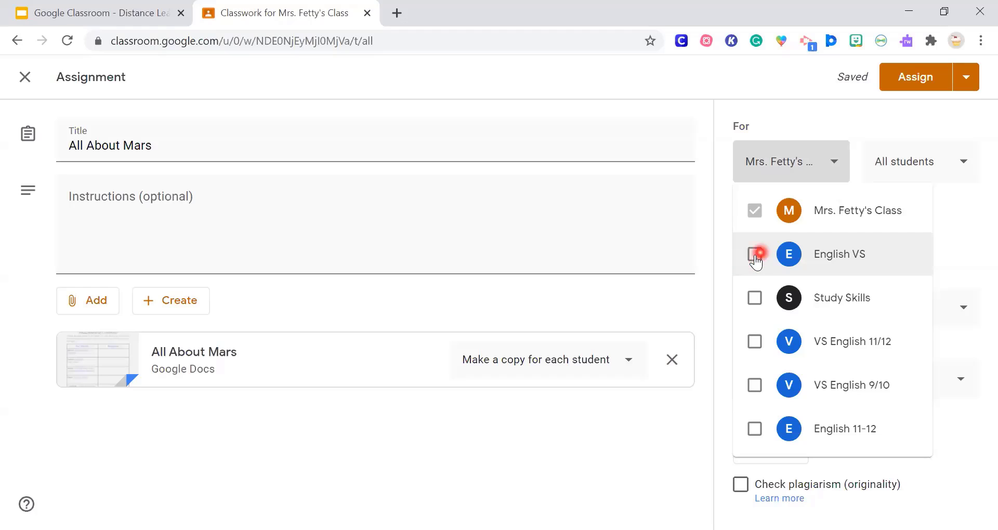
click(755, 256)
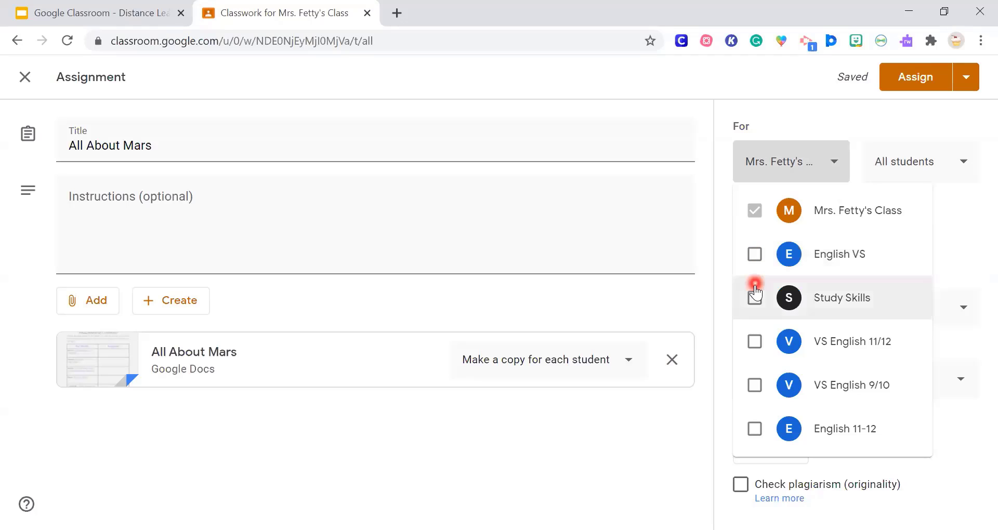
click(761, 341)
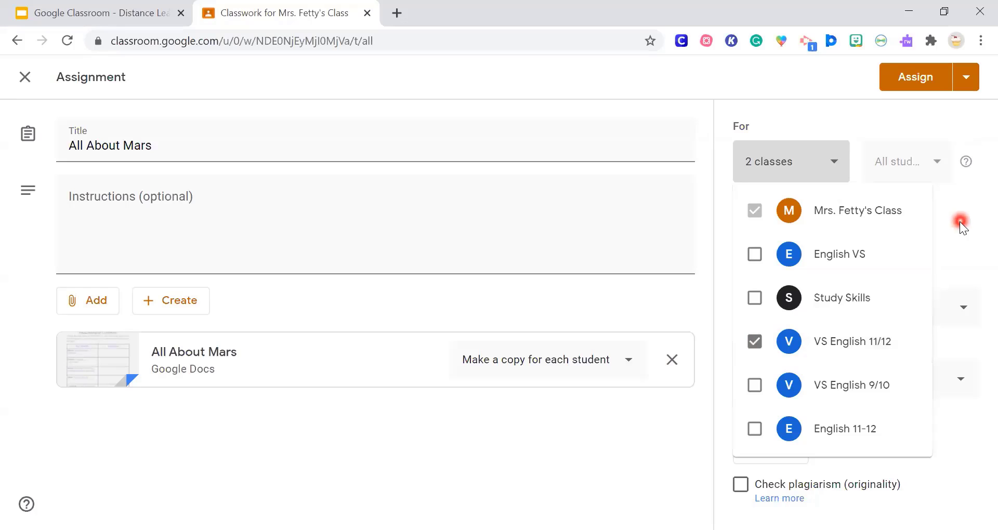
click(917, 222)
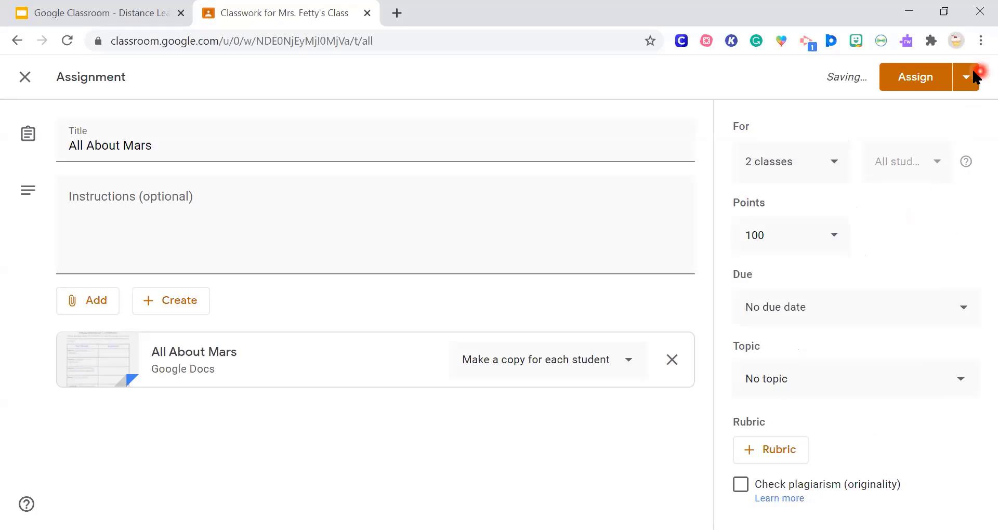
Check the publishing options for the assignment and assign All About Mars to the two classes immediately
click(848, 315)
click(913, 252)
click(967, 80)
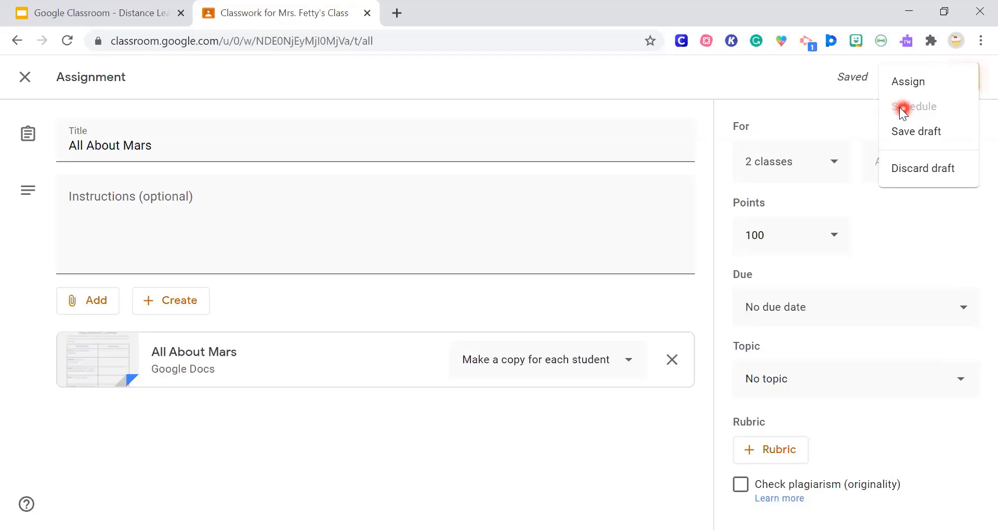
click(908, 218)
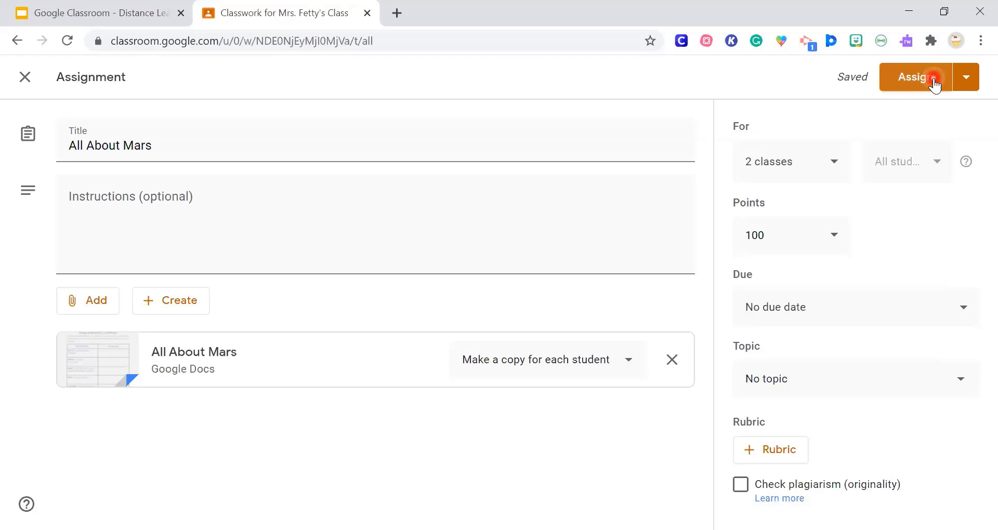
click(967, 79)
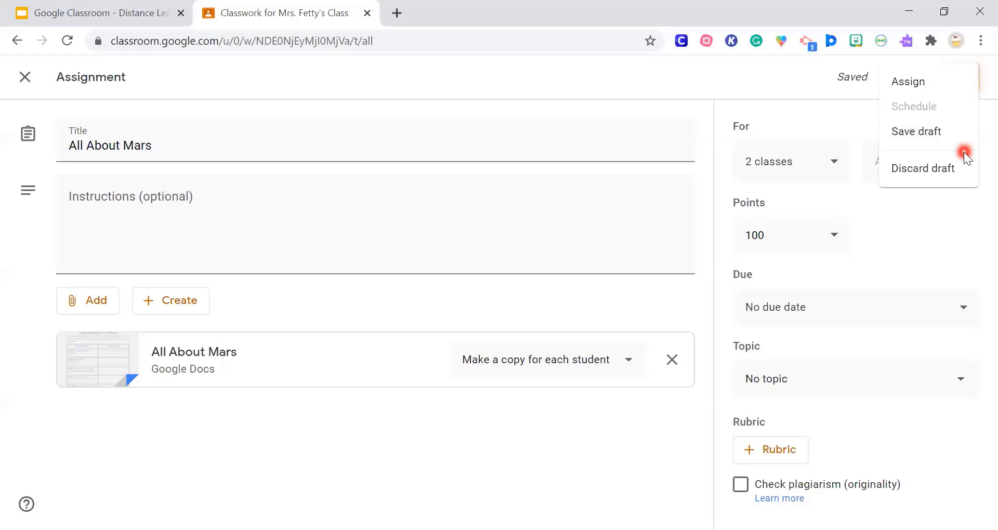
click(938, 90)
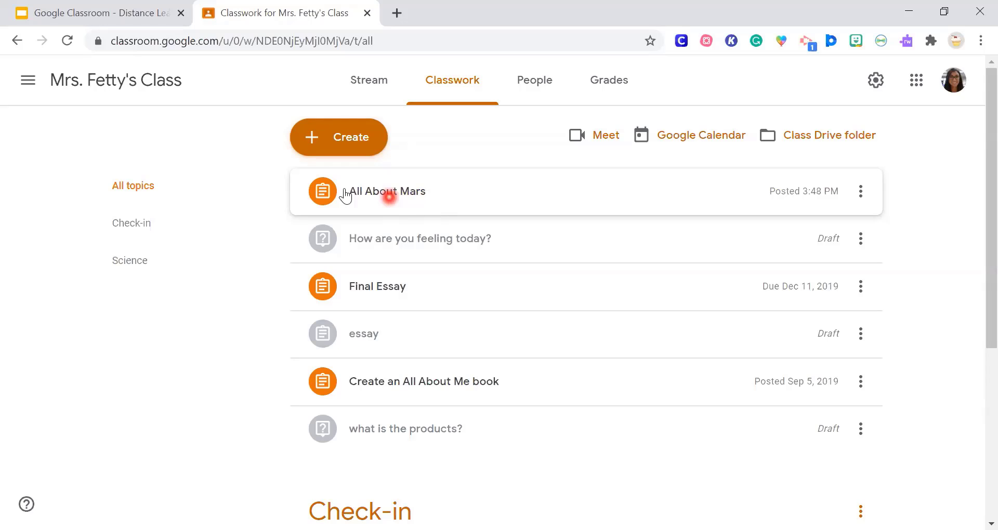
Open the student work for All About Mars, view the student's own copy of the document and close it
click(323, 199)
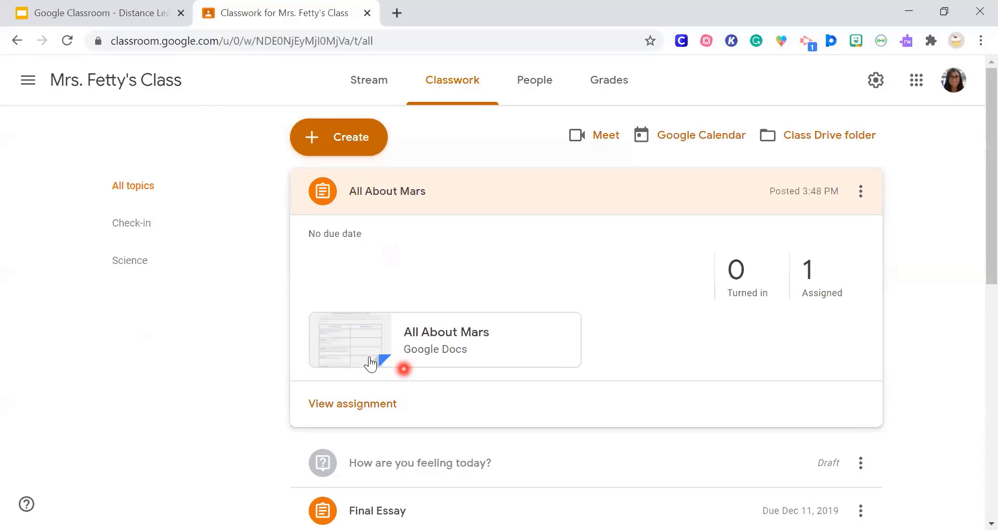
click(814, 278)
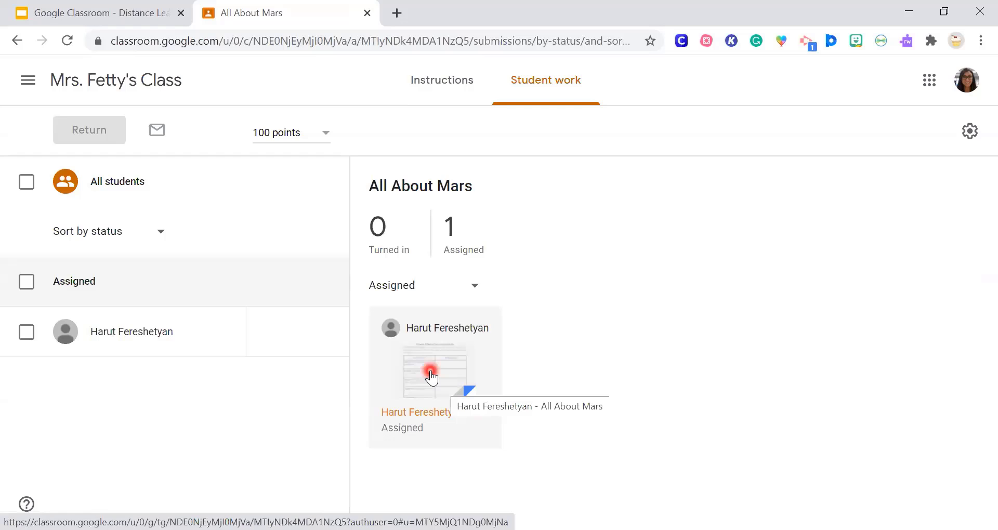
click(431, 376)
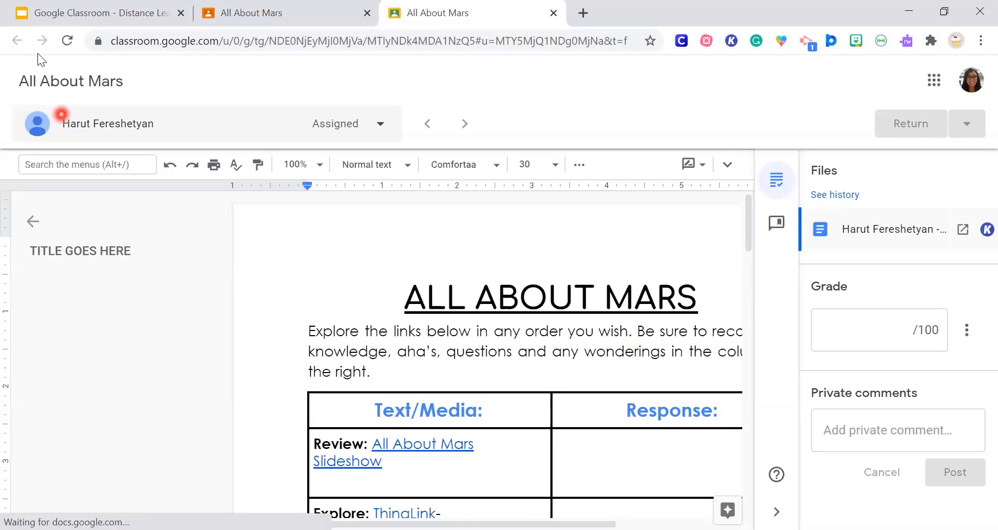
click(919, 12)
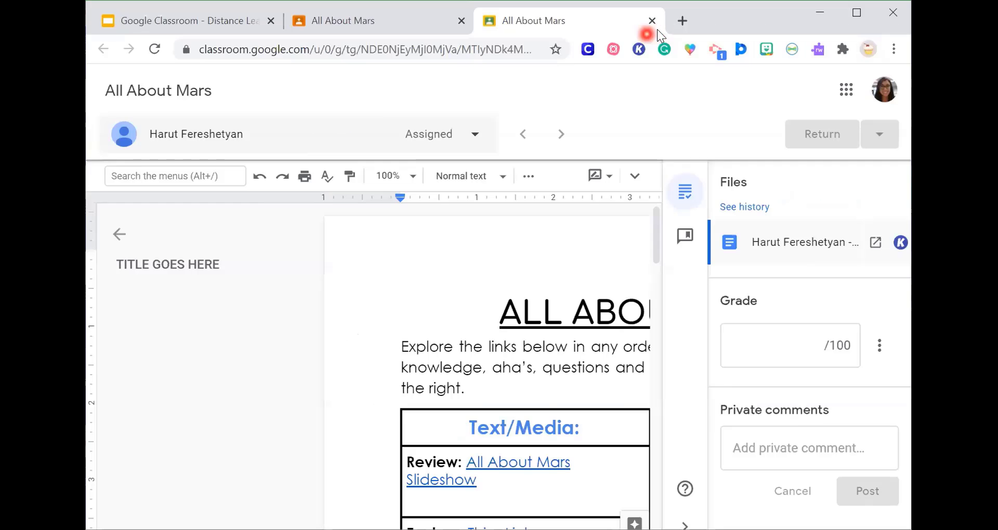
click(651, 21)
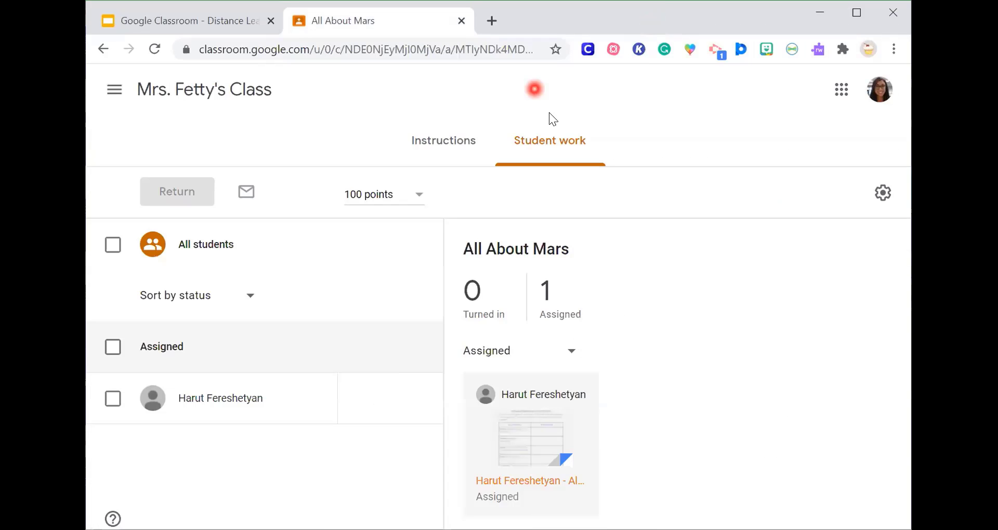
Maximize the browser window and return through the class Stream to the Classwork list
click(868, 22)
click(176, 80)
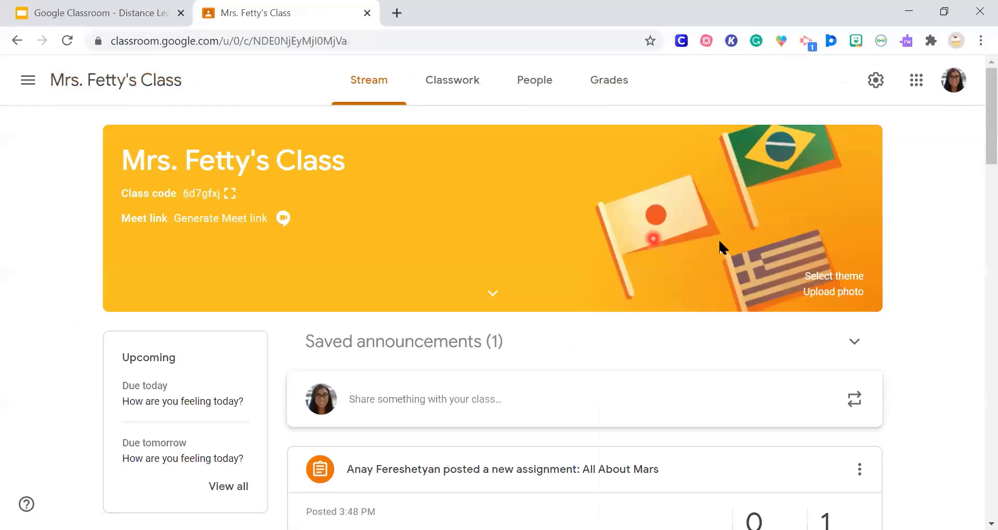
click(461, 90)
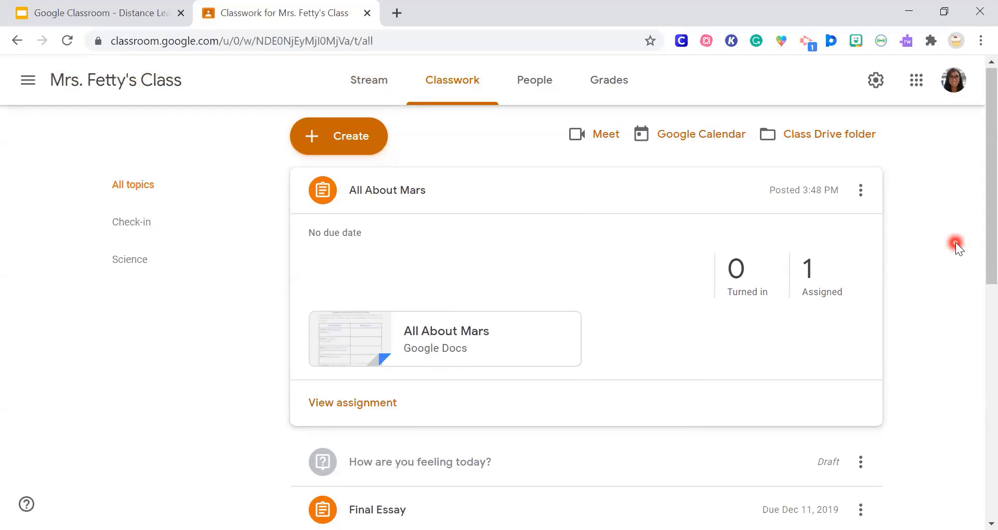
scroll(920, 325, down, 1)
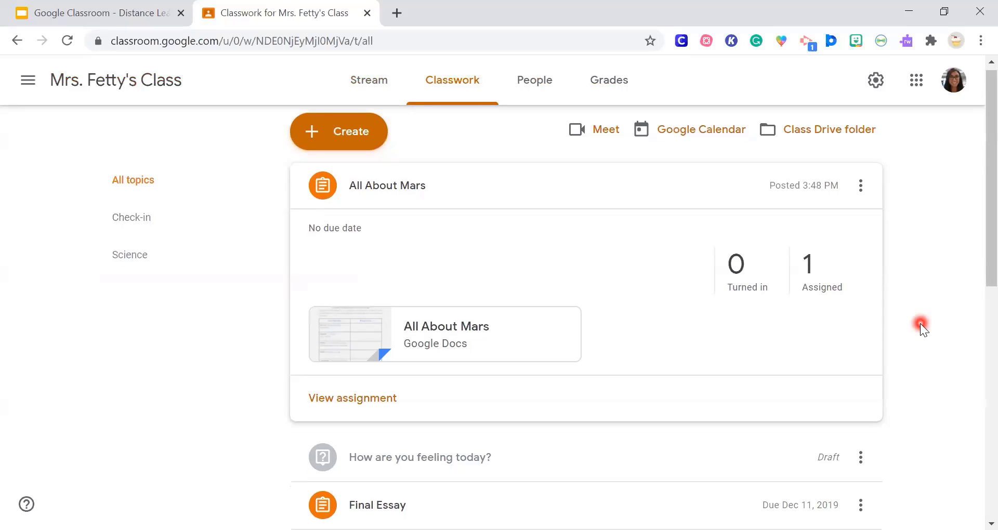
scroll(920, 326, up, 1)
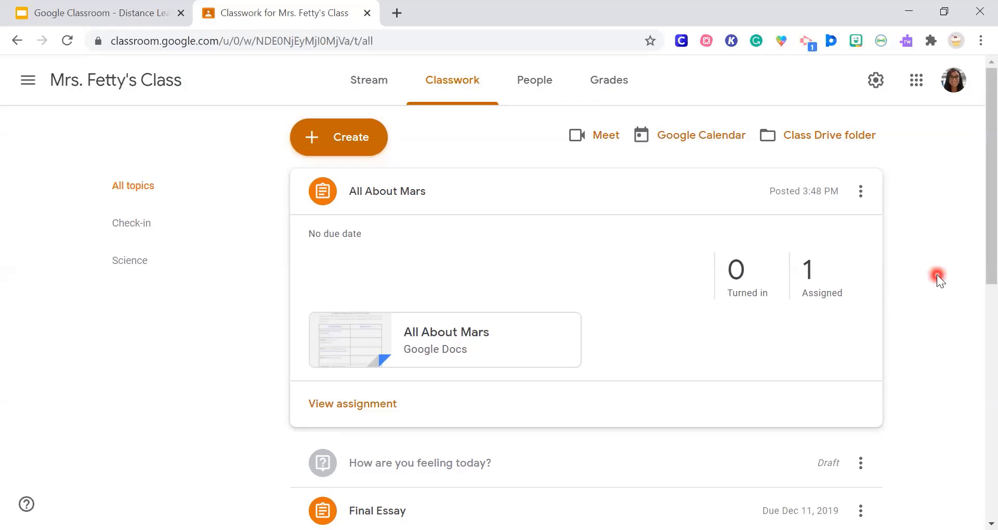
scroll(937, 274, down, 1)
scroll(938, 274, up, 1)
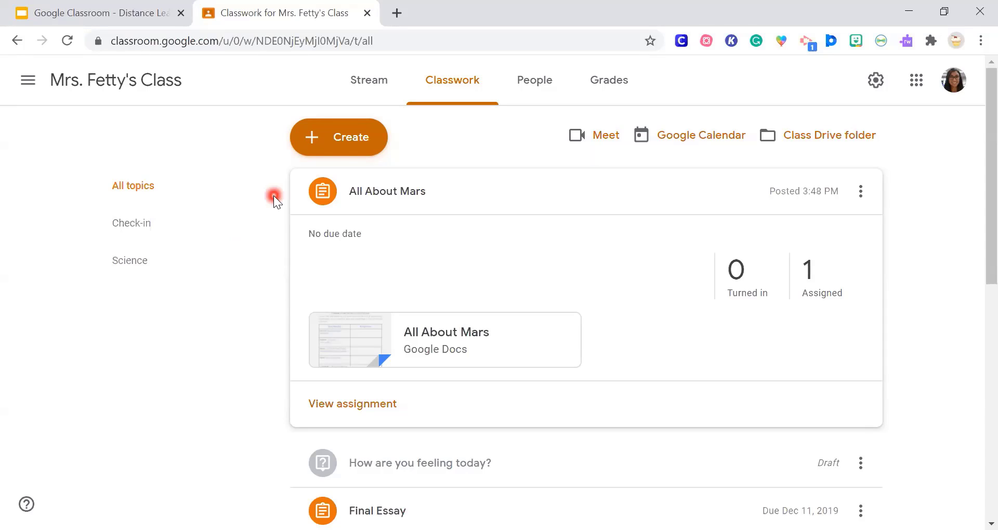
Reuse the All About Mars post from this class as the basis of a new assignment
click(346, 154)
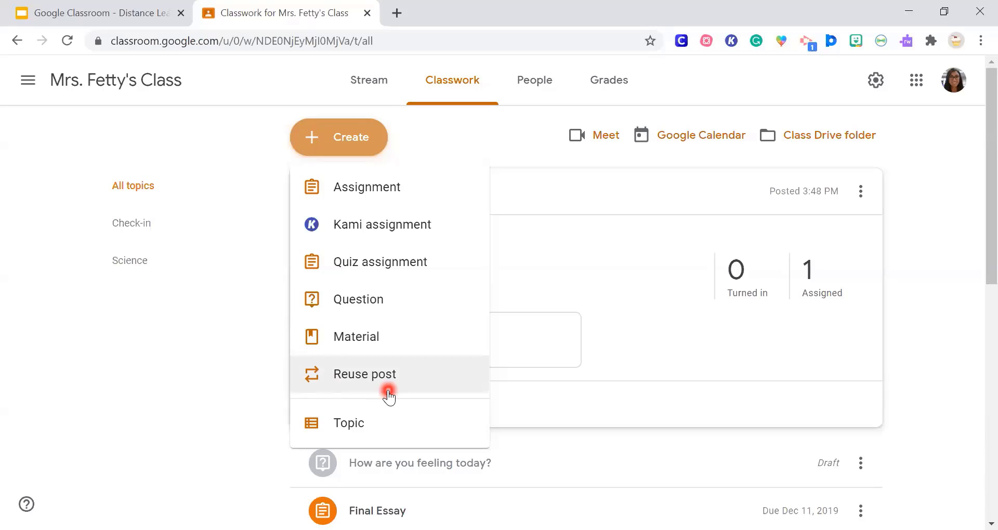
click(360, 385)
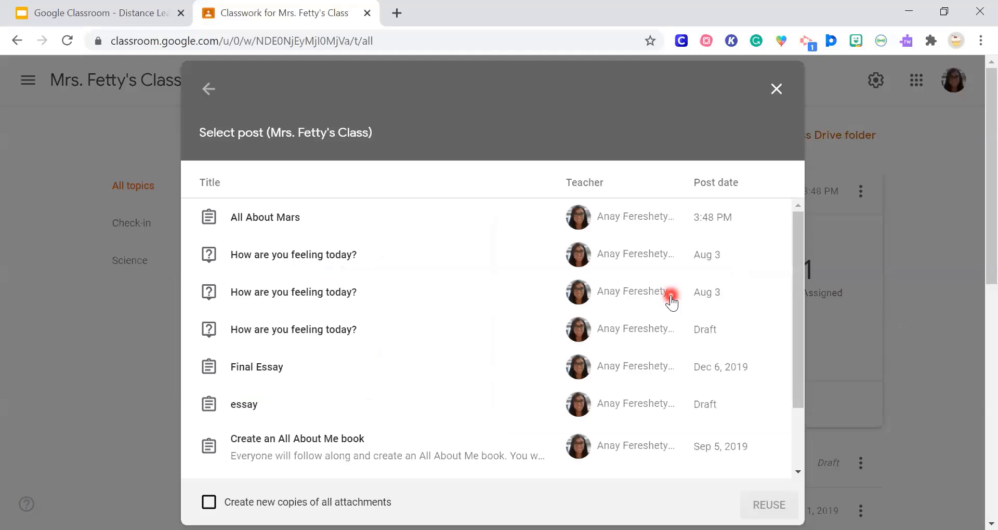
click(280, 224)
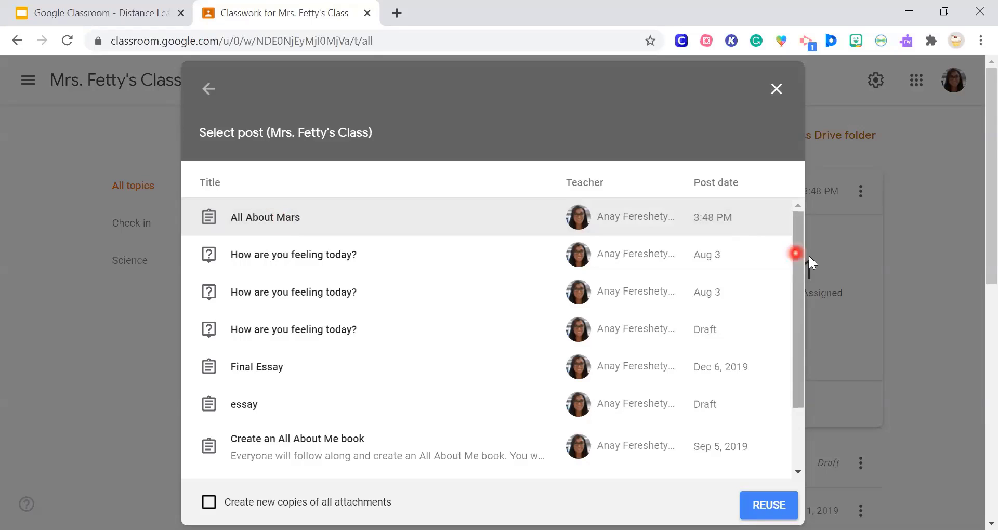
click(720, 89)
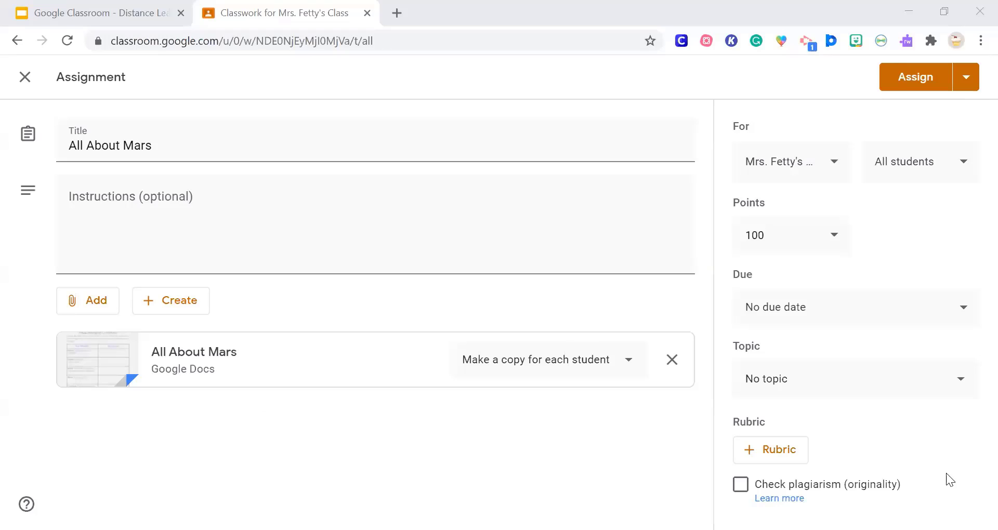
Add the new topic Week 1 to the reused All About Mars assignment and close it, keeping it as a draft
click(366, 259)
click(908, 384)
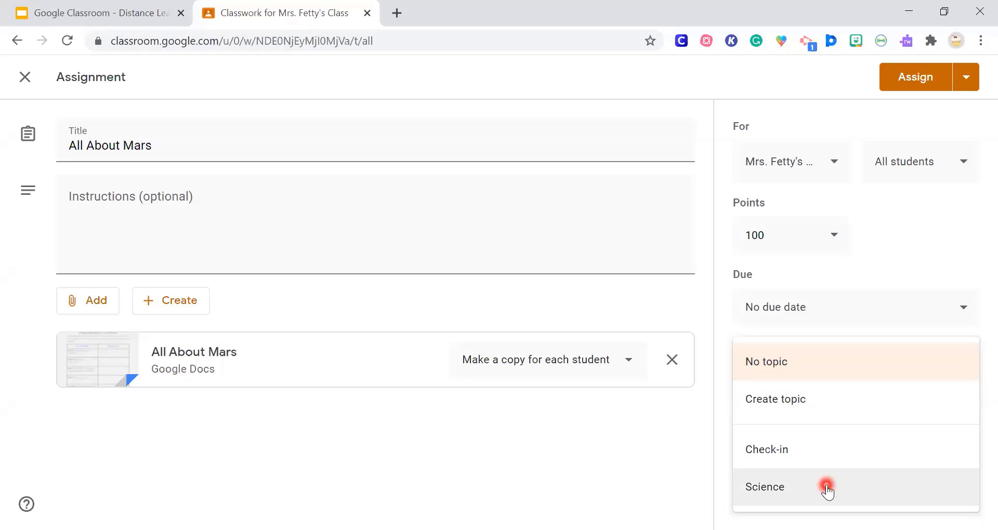
click(812, 406)
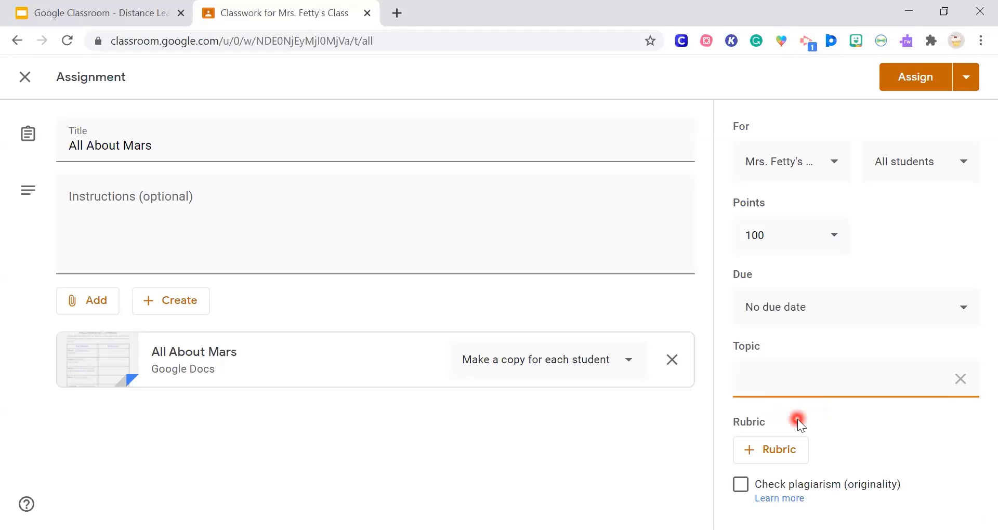
text(Week 1)
click(875, 456)
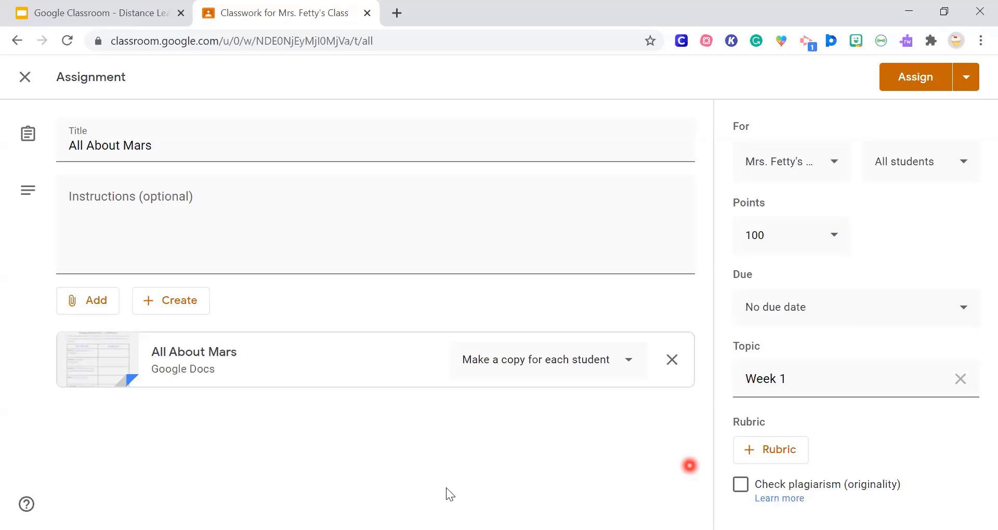
click(26, 81)
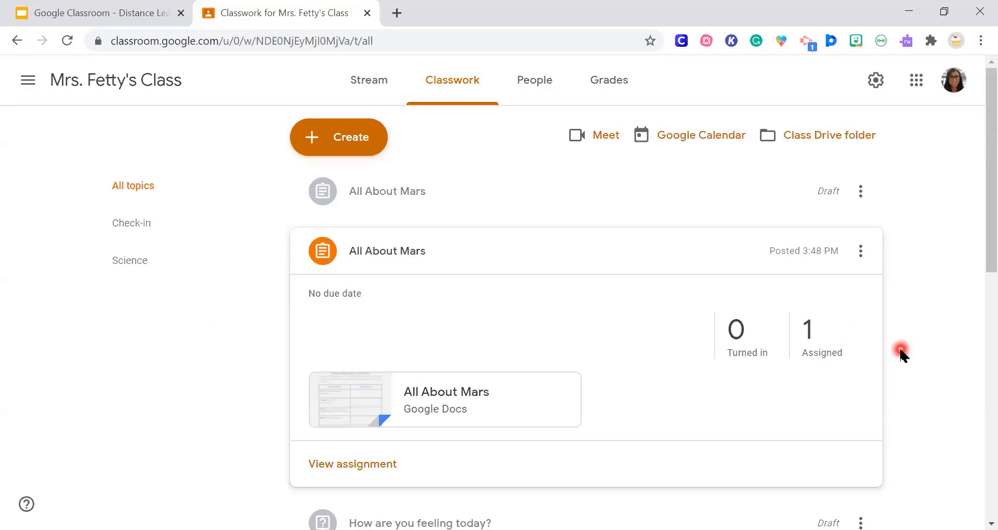
Look through the Classwork list down to the Check-in and Science topics
scroll(902, 356, down, 2)
scroll(902, 355, up, 2)
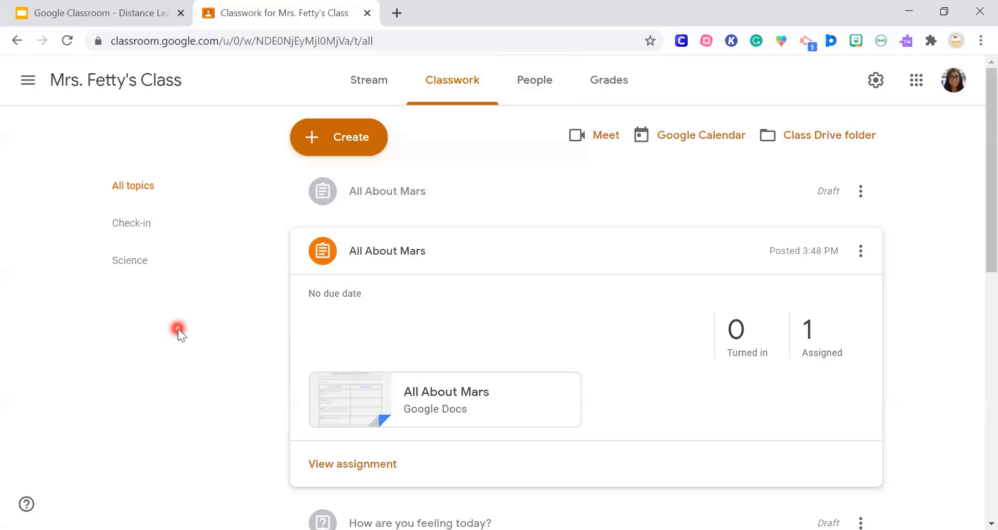
click(368, 139)
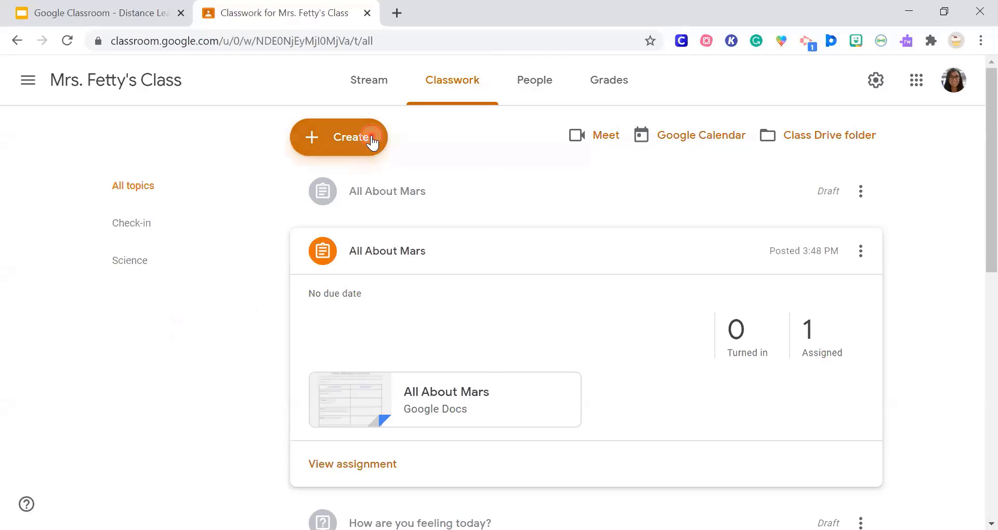
click(235, 346)
scroll(235, 422, down, 5)
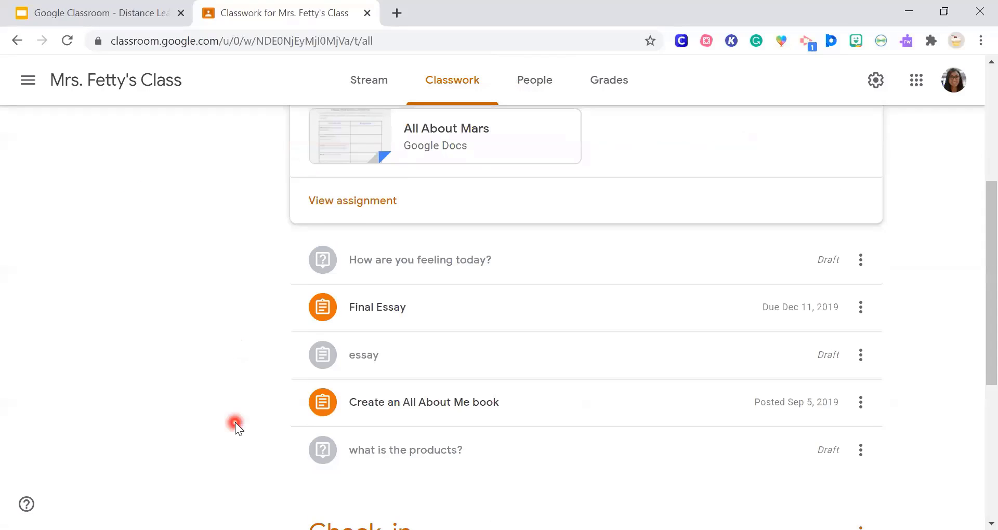
scroll(235, 423, down, 4)
scroll(235, 422, down, 2)
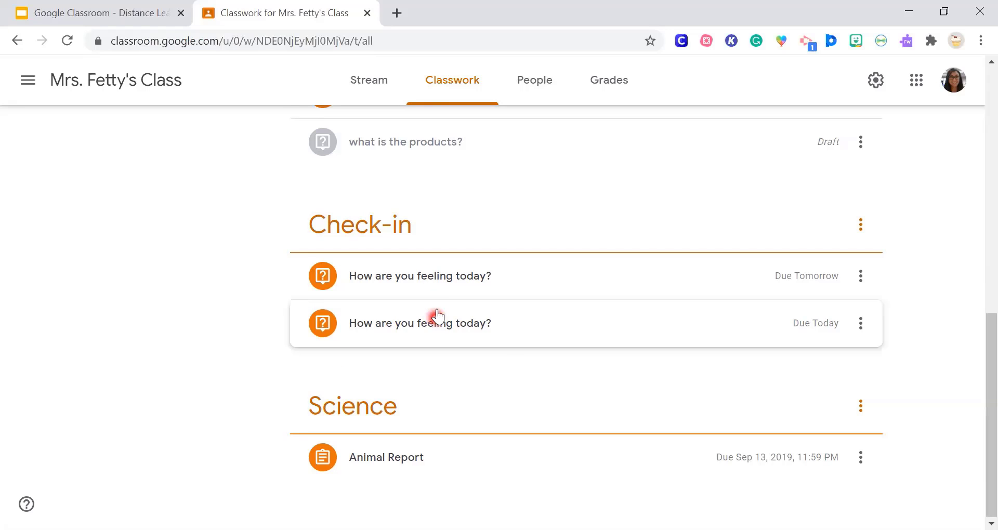
Expand the Check-in question "How are you feeling today?" due tomorrow and review its student responses and attached YouTube video
click(437, 283)
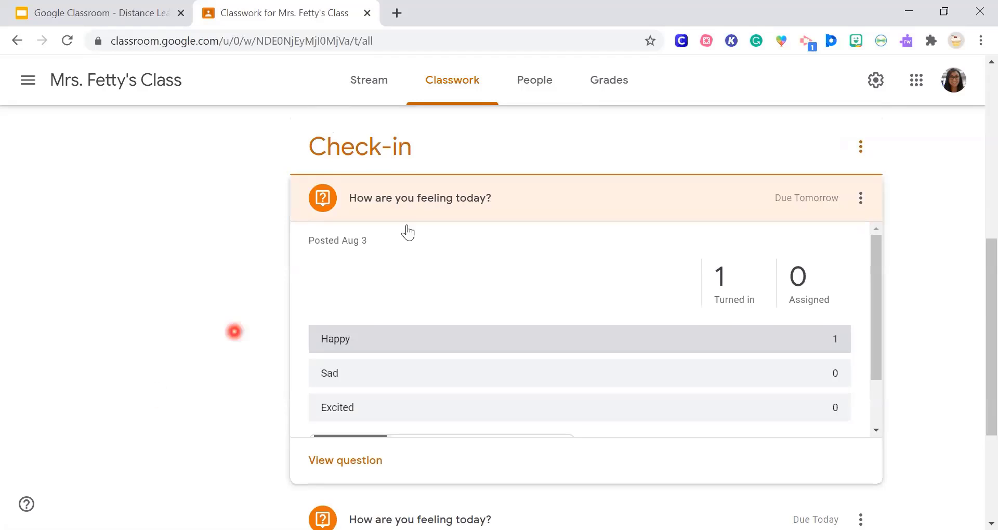
scroll(364, 260, up, 2)
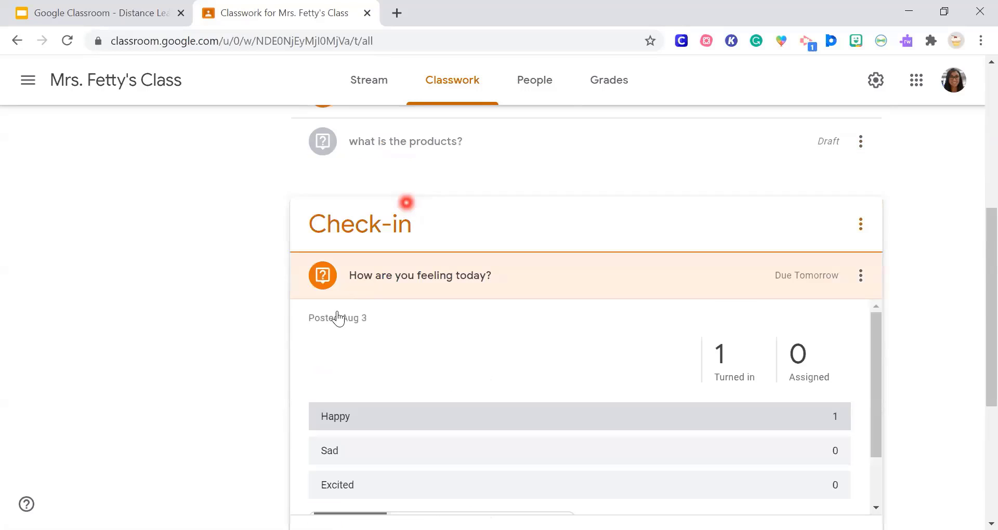
click(323, 281)
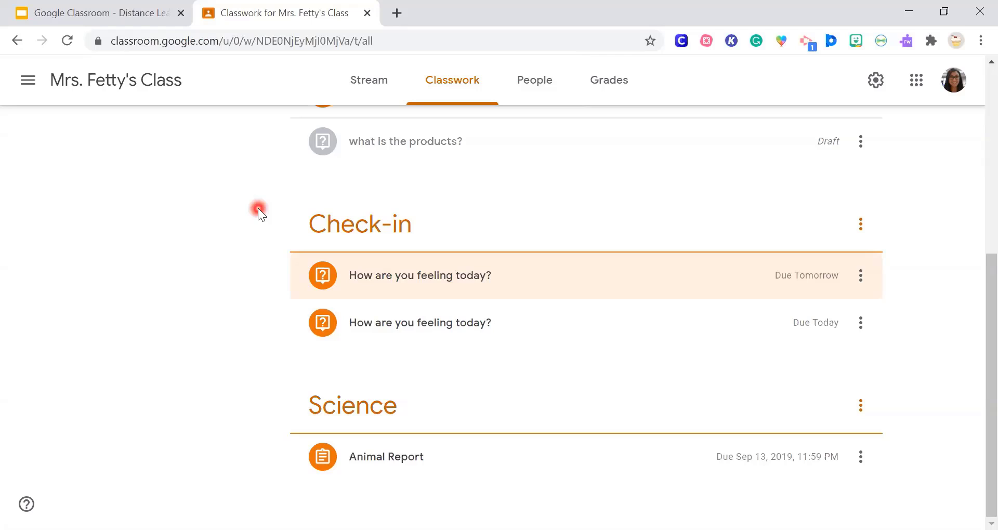
scroll(258, 208, up, 6)
scroll(258, 208, down, 4)
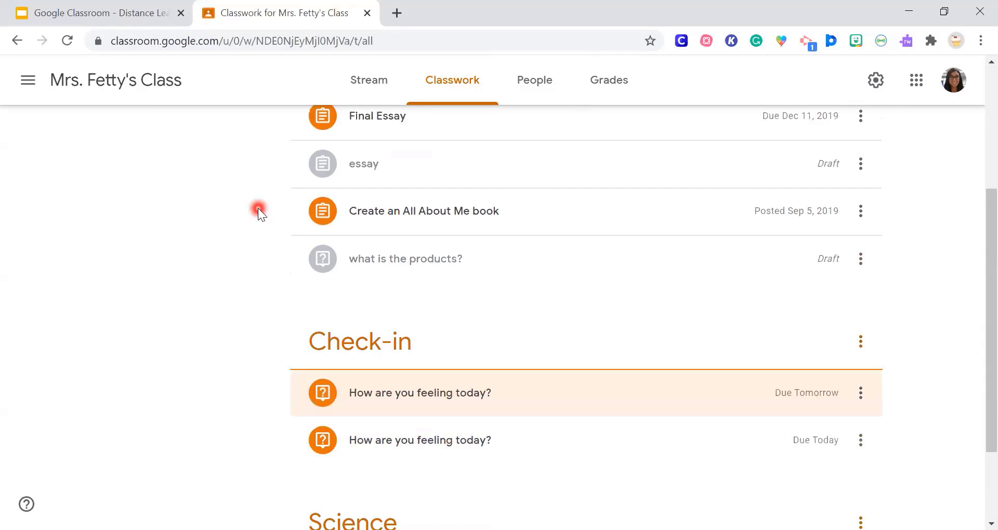
click(486, 393)
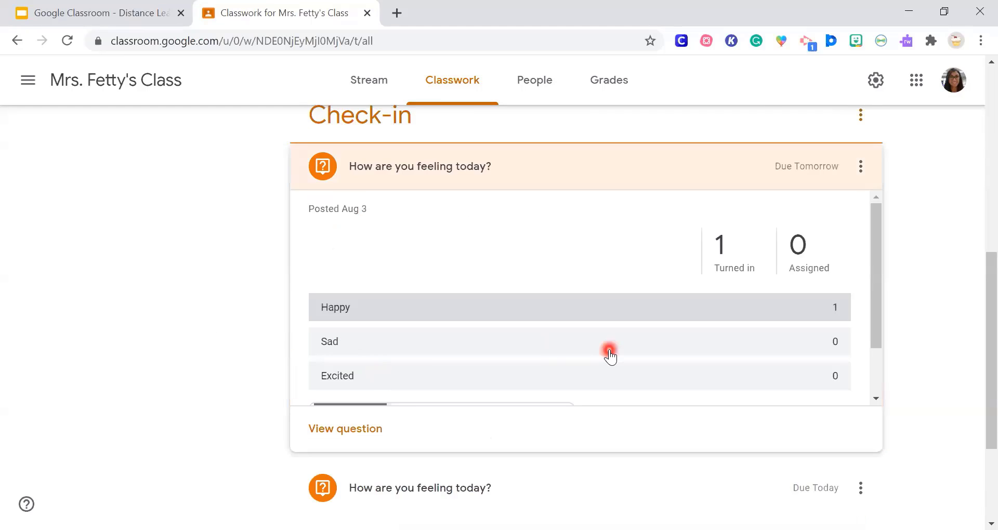
scroll(610, 355, down, 1)
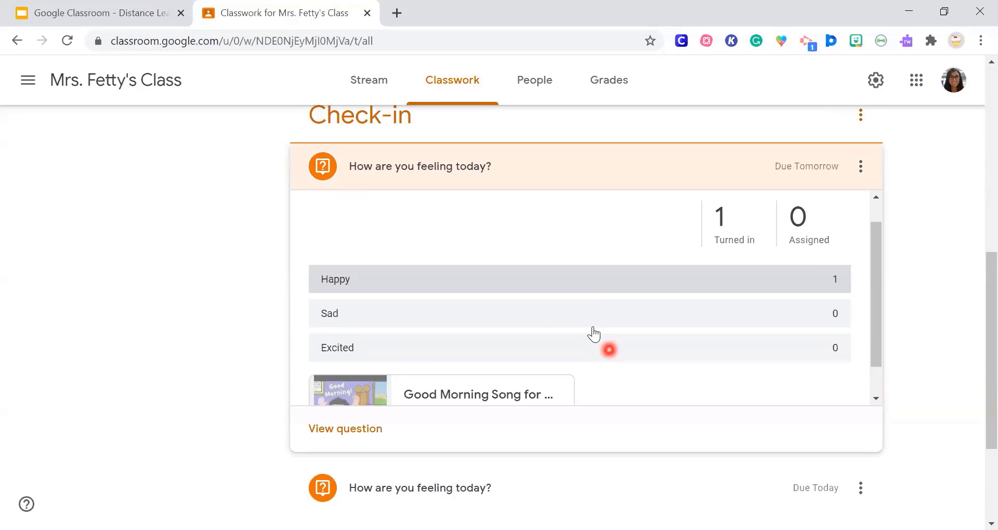
scroll(598, 354, down, 1)
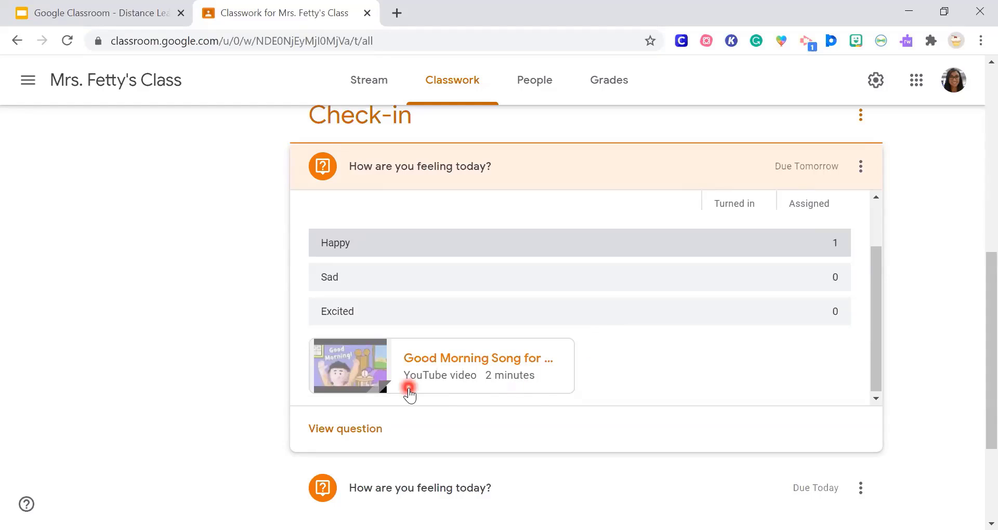
click(226, 341)
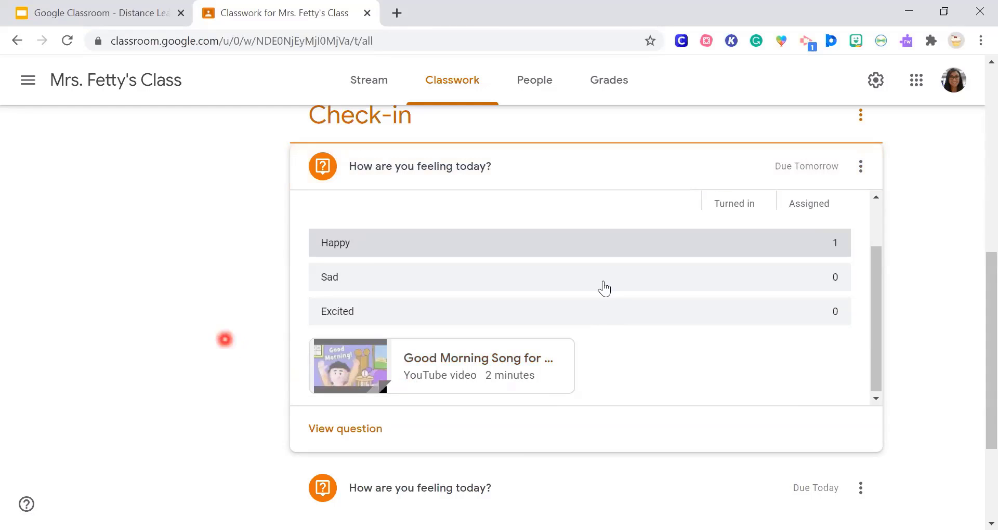
scroll(942, 240, up, 7)
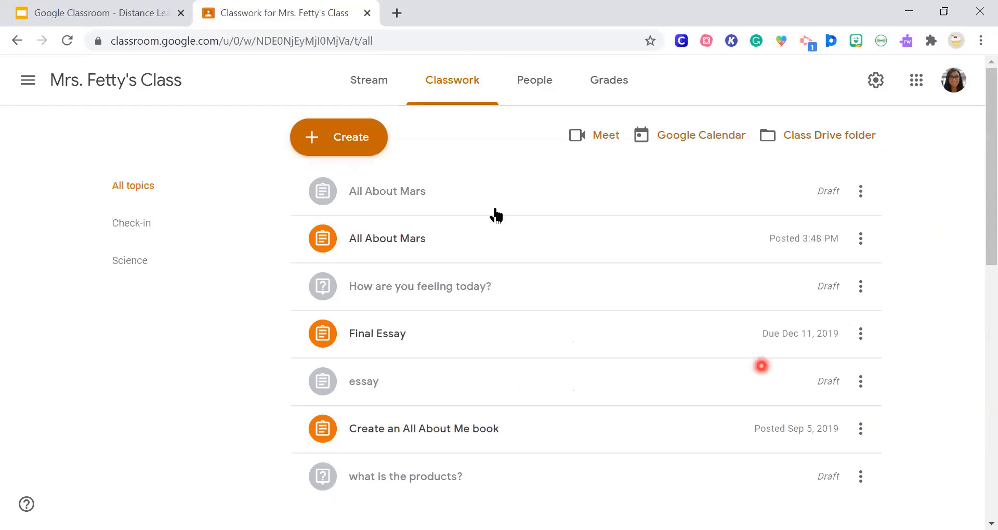
Invite a colleague as a co-teacher on the class's People page and check the options available for the invited teacher
click(533, 81)
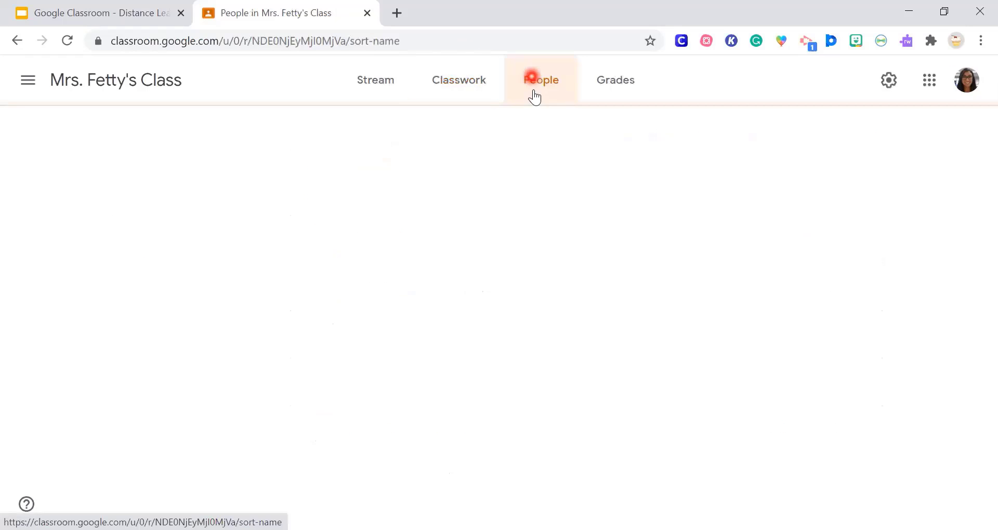
click(471, 278)
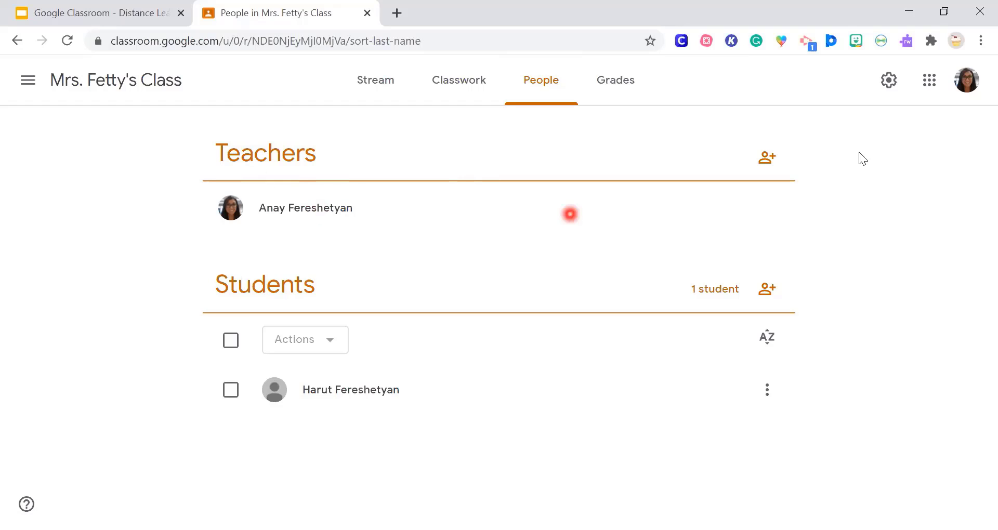
click(768, 158)
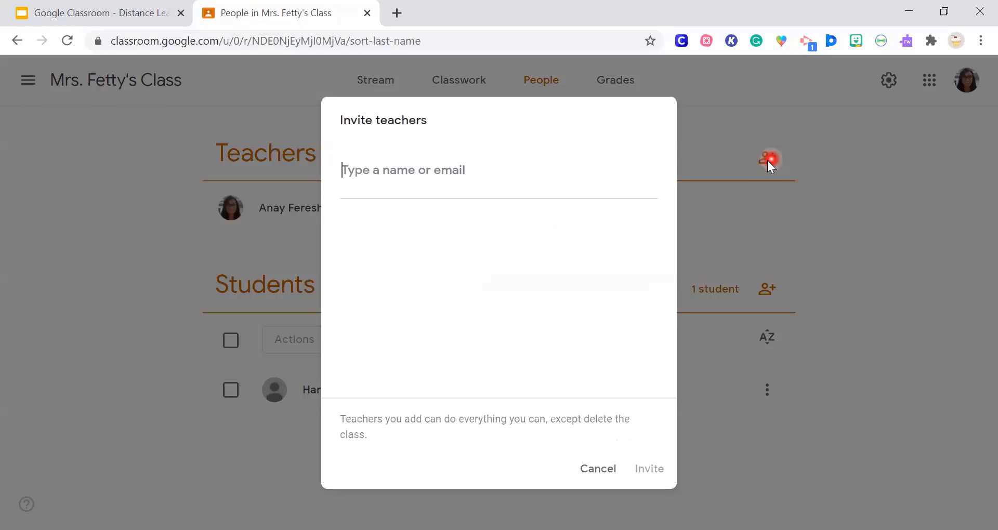
text(s)
key(BackSpace)
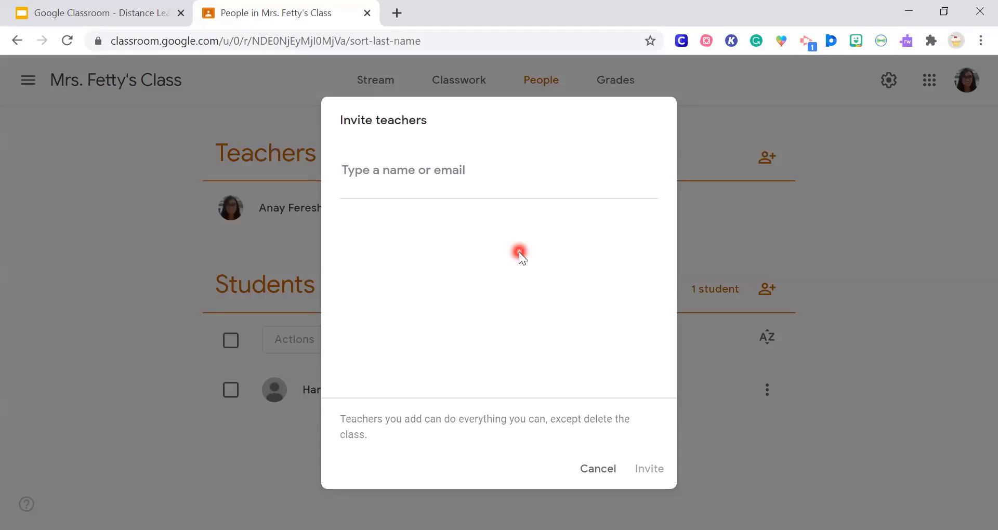
text(sherr)
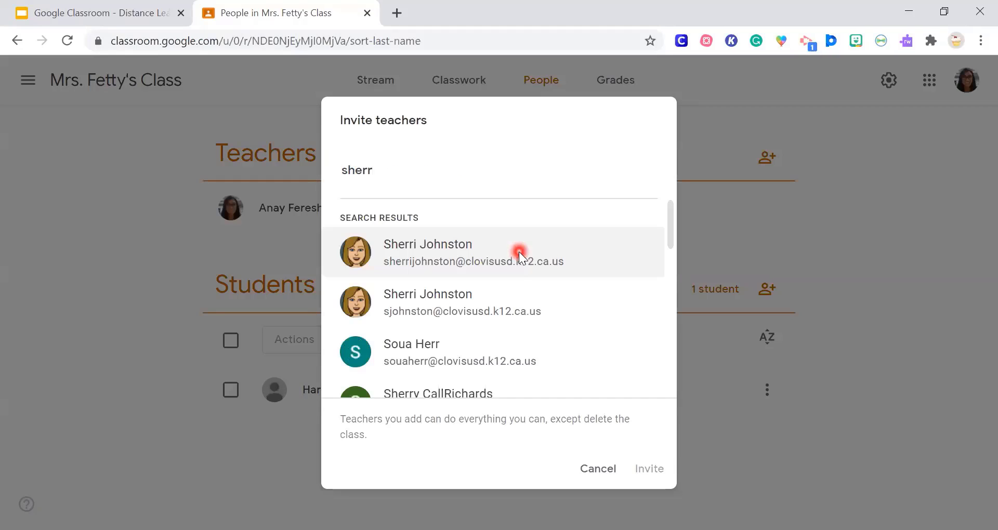
click(519, 252)
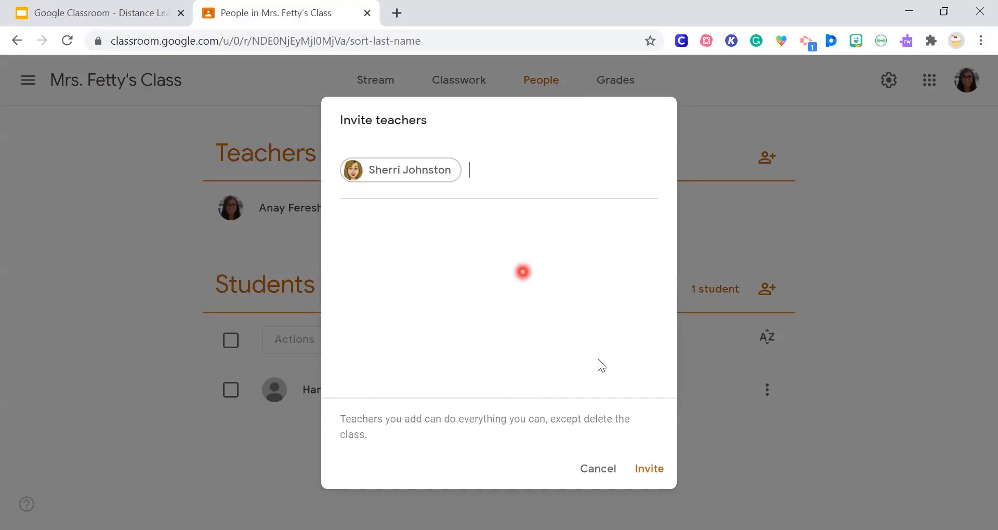
click(642, 470)
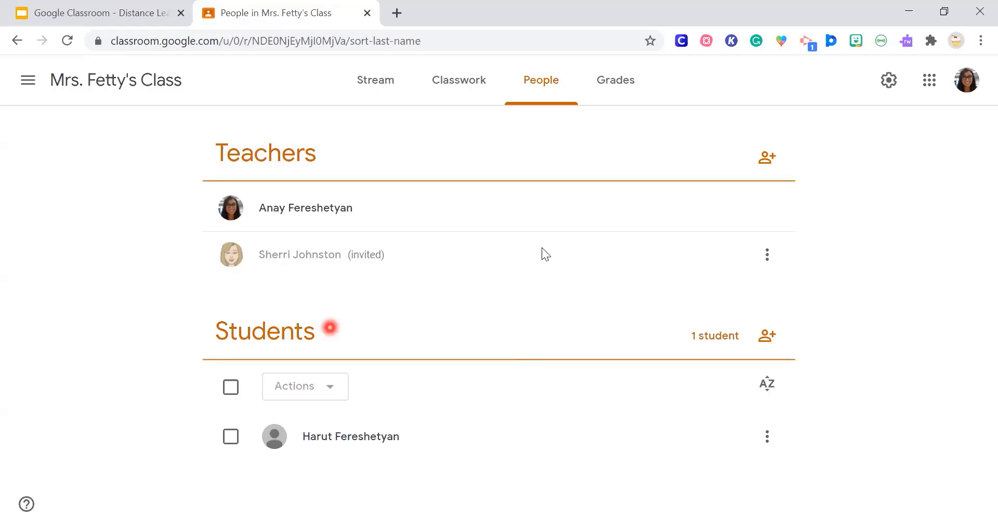
click(769, 256)
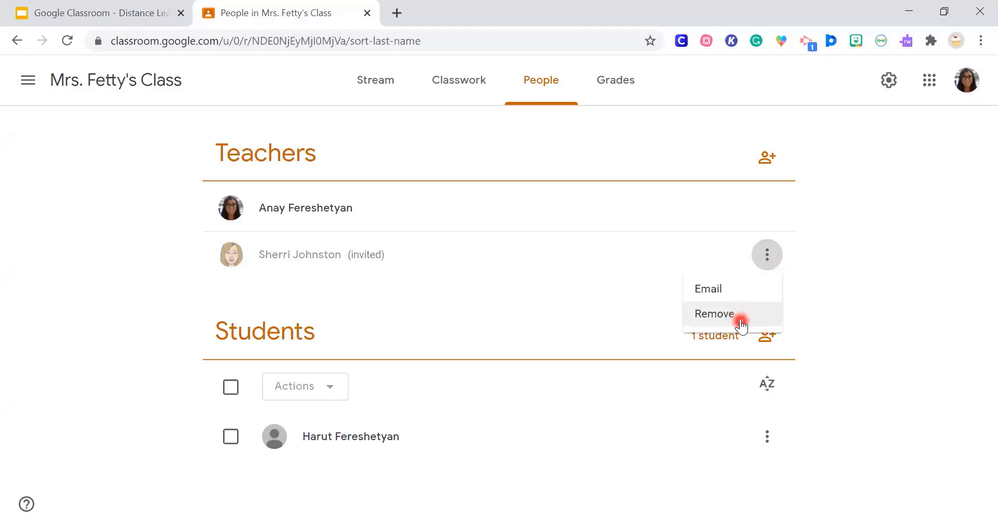
click(542, 328)
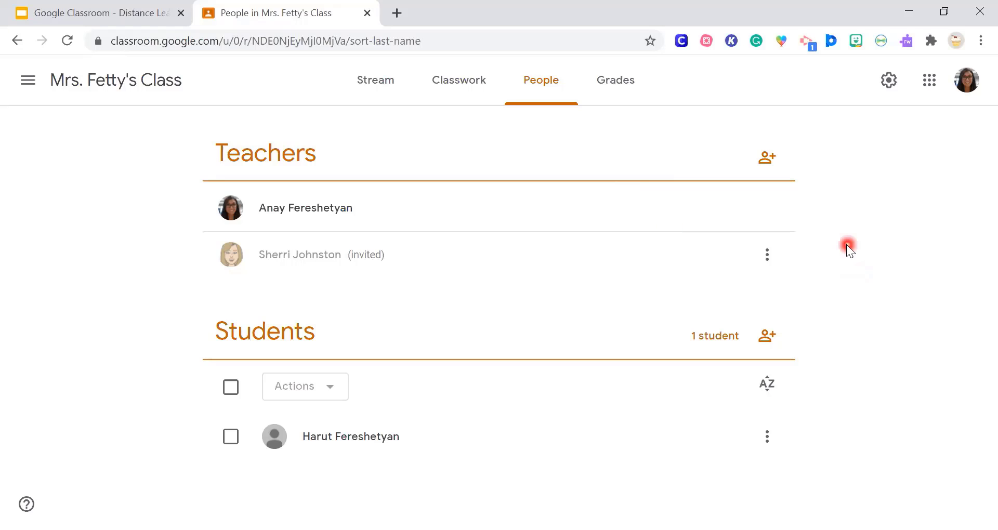
Edit the draft All About Mars assignment in Classwork and schedule it for Aug 6, 2020 at 8:00 AM
click(432, 77)
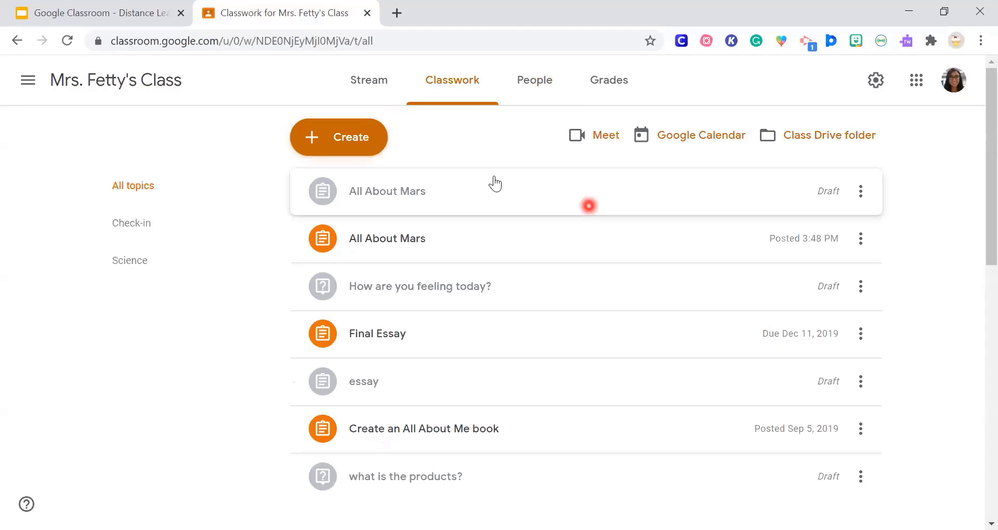
click(864, 193)
click(820, 227)
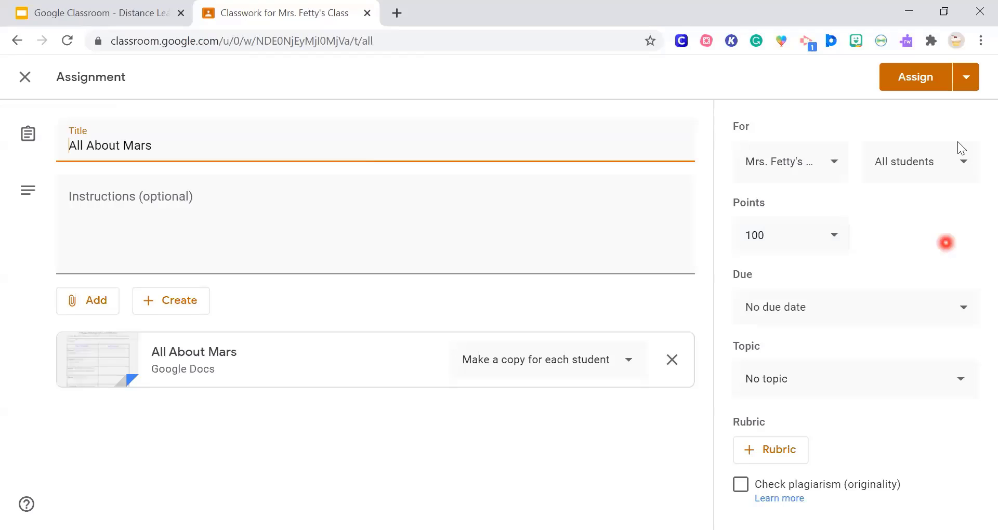
click(967, 79)
click(960, 111)
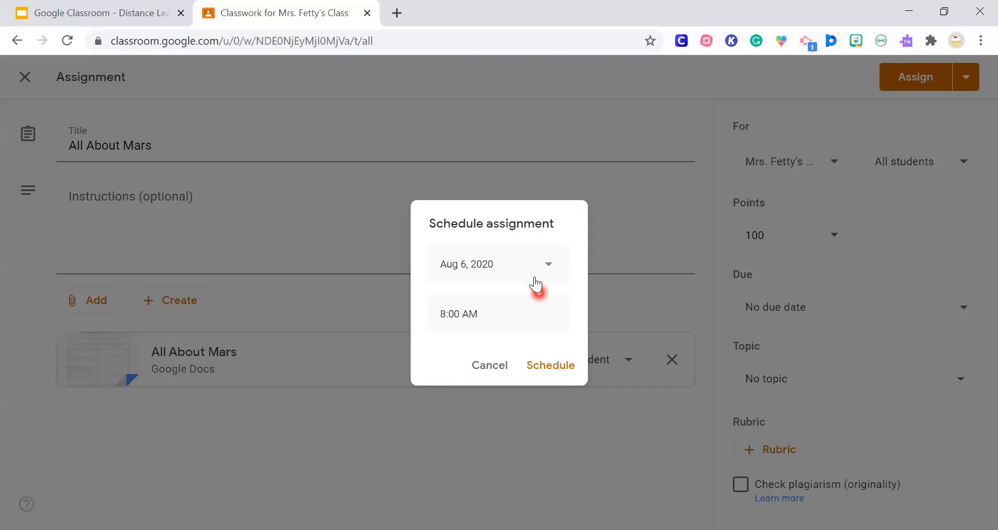
click(551, 366)
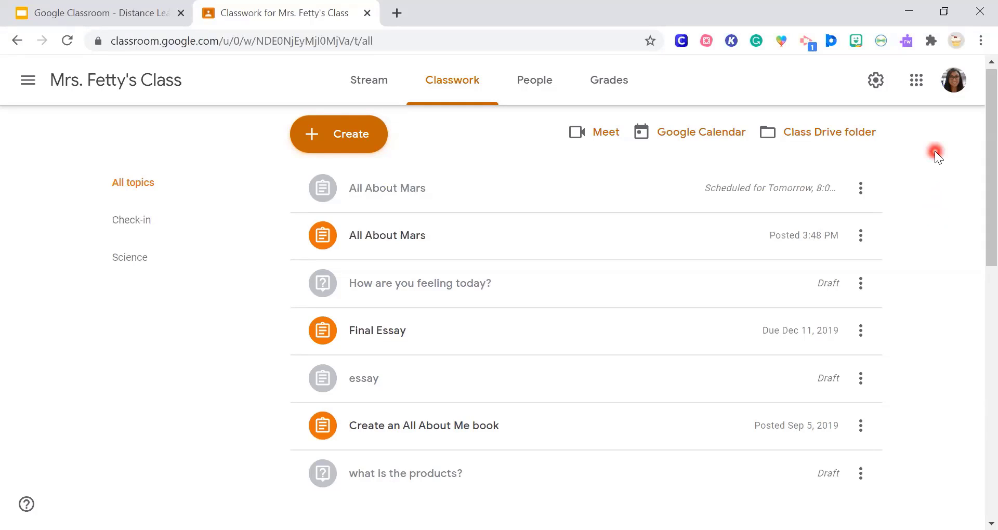
Open the general Classroom settings and examine the email and comment notification options
click(877, 83)
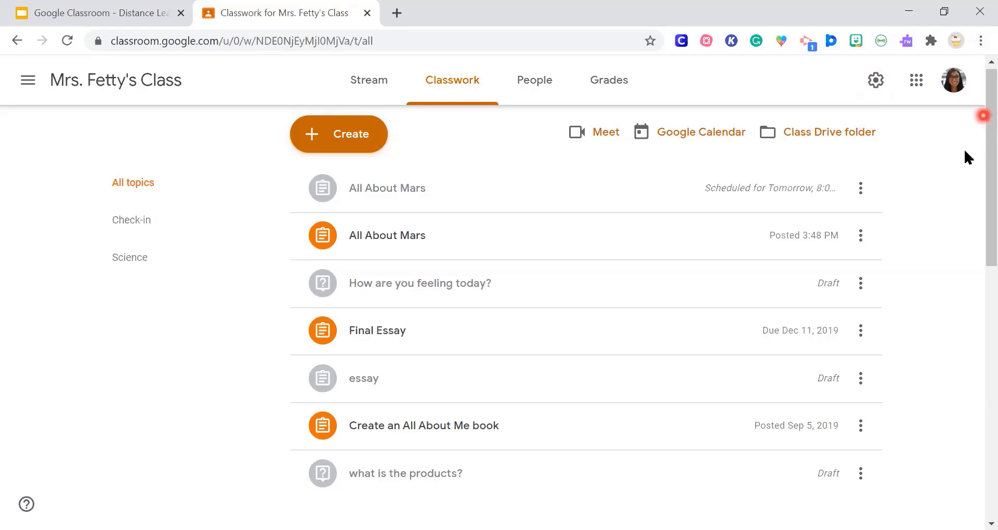
click(29, 83)
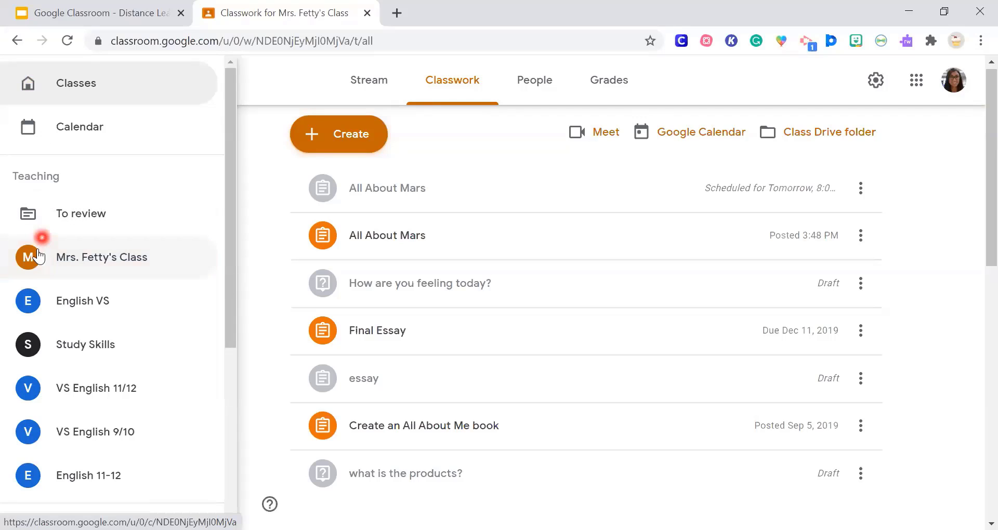
scroll(45, 352, down, 8)
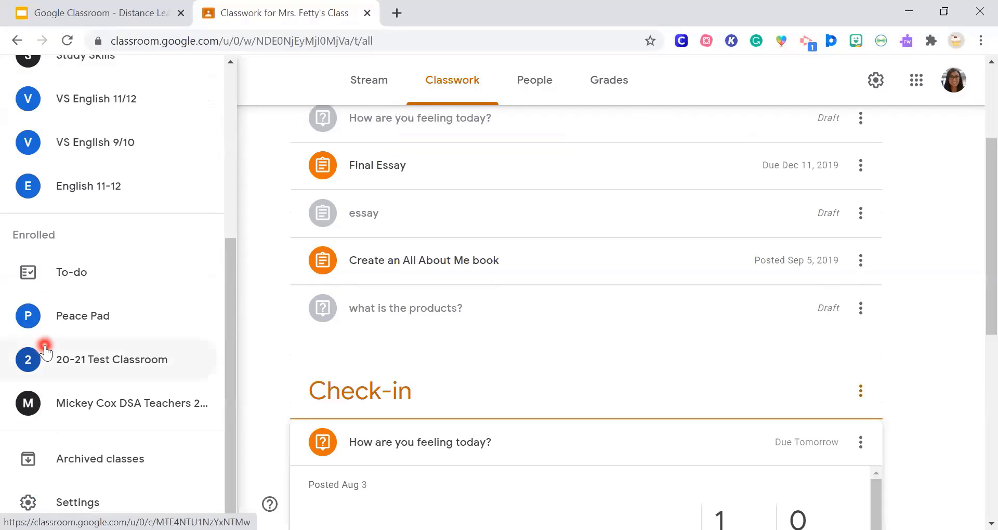
click(78, 503)
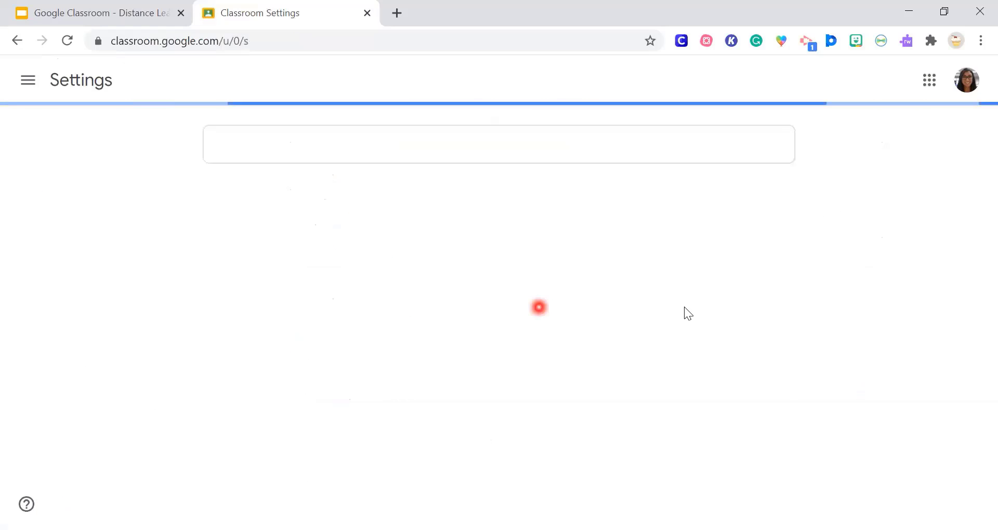
scroll(923, 349, down, 2)
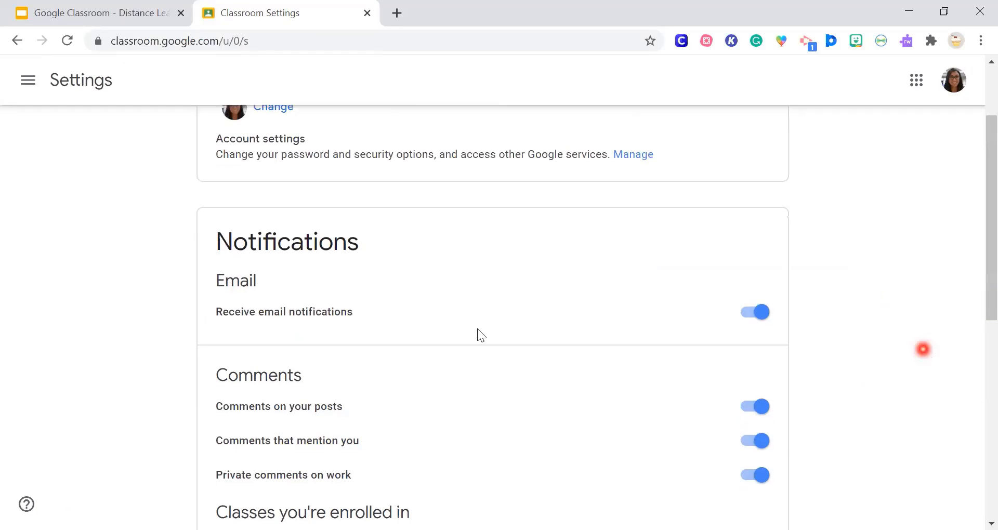
Switch email notifications off and back on, and examine the options for comments, enrolled classes and classes taught
click(752, 313)
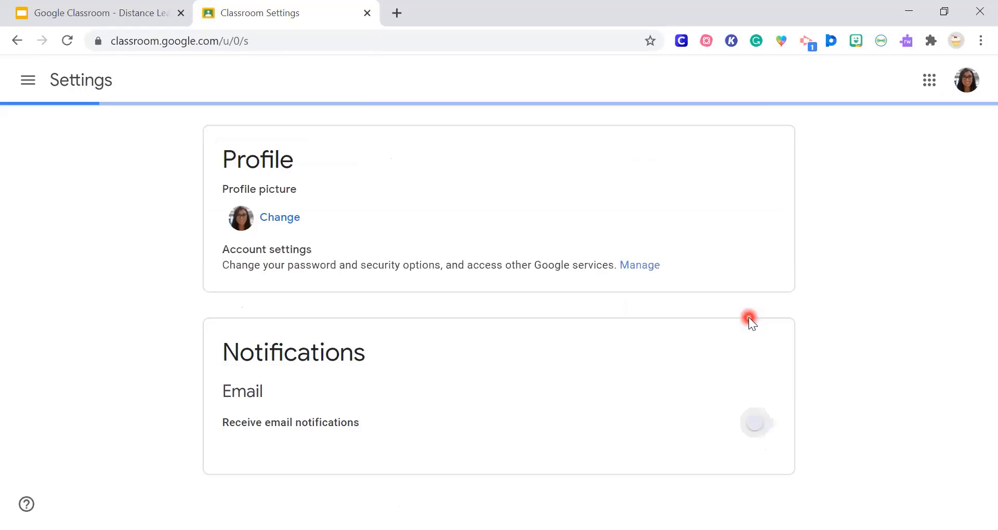
click(752, 422)
scroll(533, 396, down, 6)
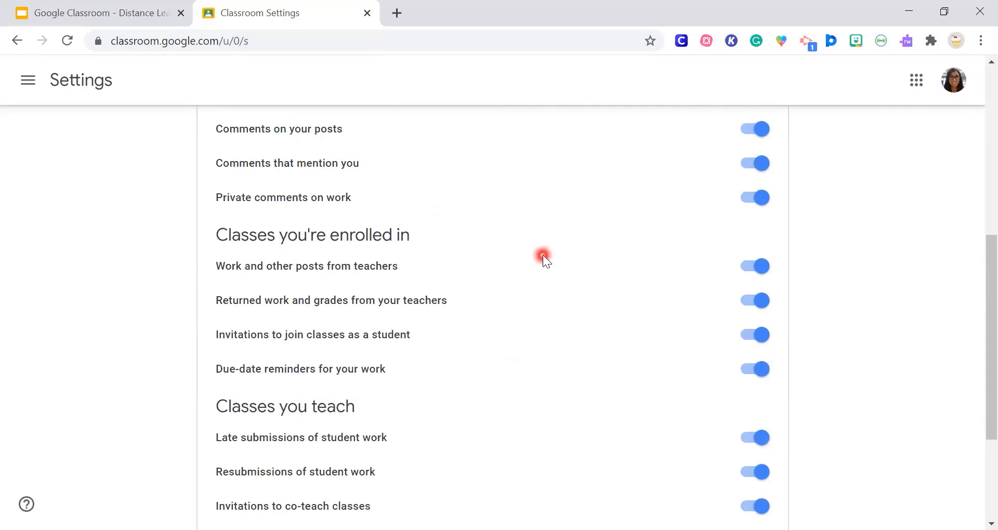
scroll(543, 255, up, 3)
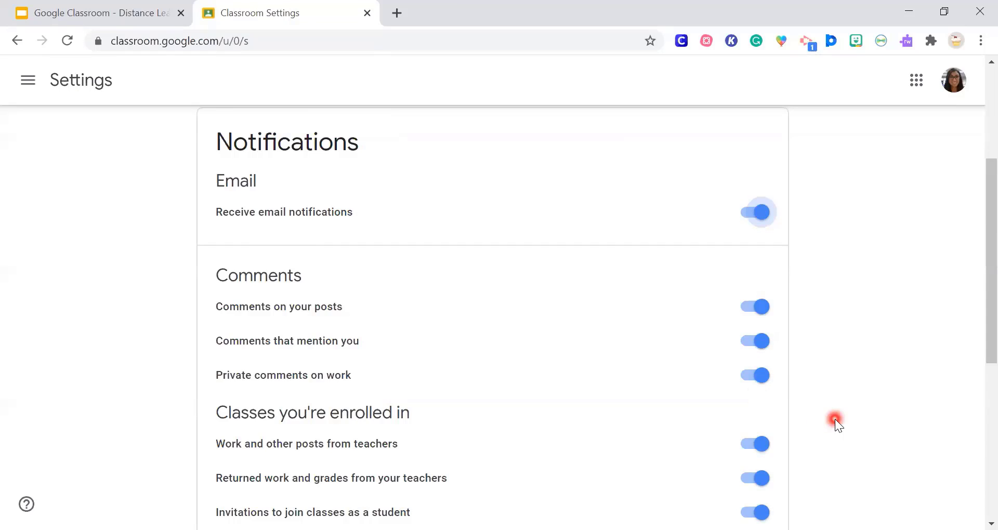
scroll(835, 419, down, 2)
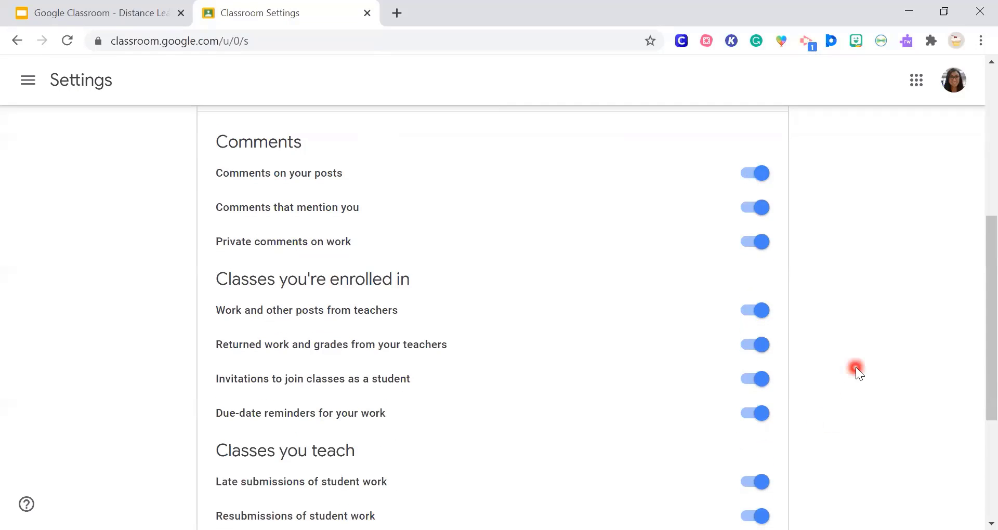
scroll(856, 368, down, 1)
scroll(856, 370, down, 1)
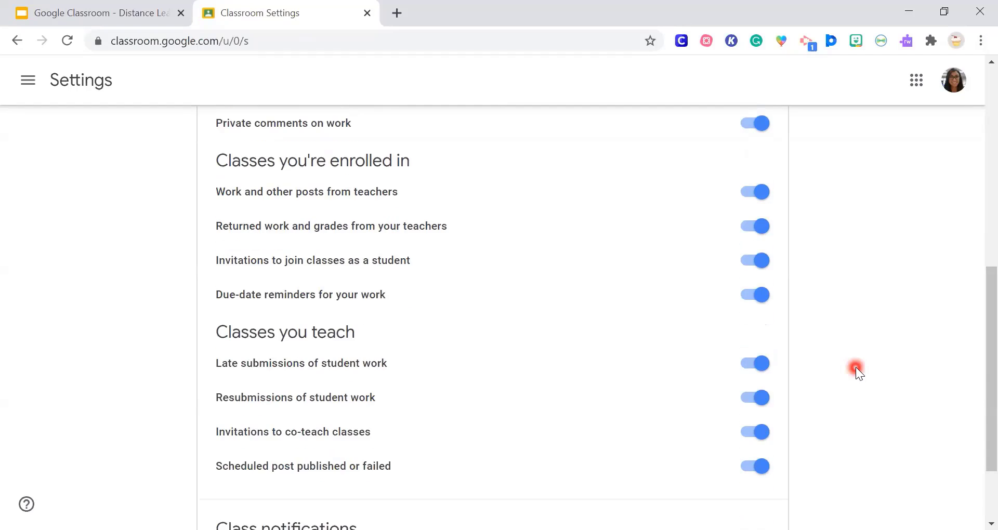
scroll(856, 368, down, 2)
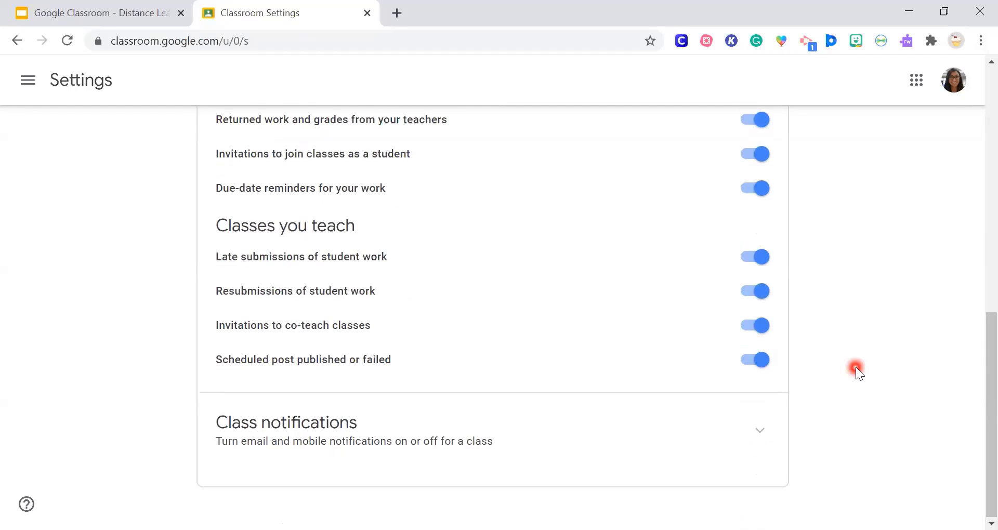
scroll(856, 370, up, 2)
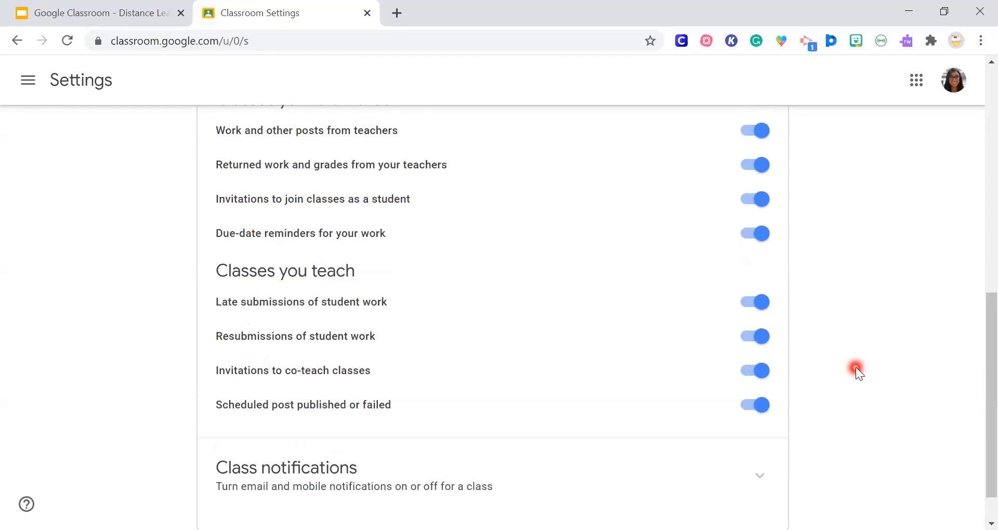
scroll(856, 370, up, 8)
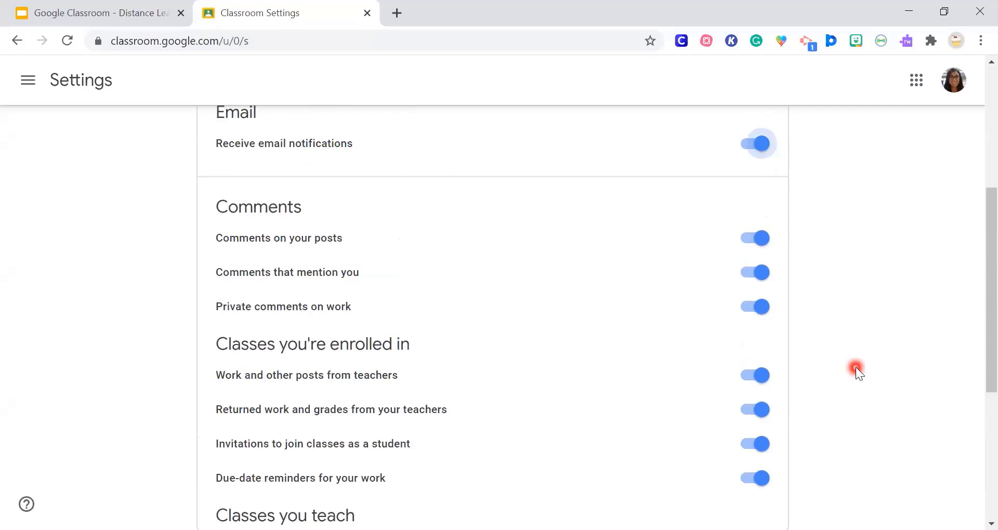
scroll(856, 367, up, 2)
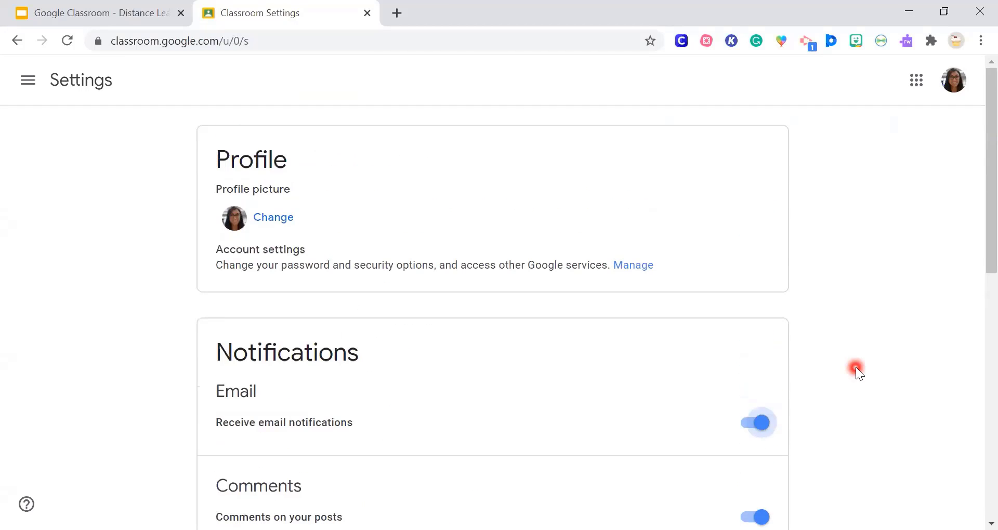
Return to the class's Classwork page and check the scheduled All About Mars assignment in the editor, closing it without changes
click(28, 80)
click(60, 257)
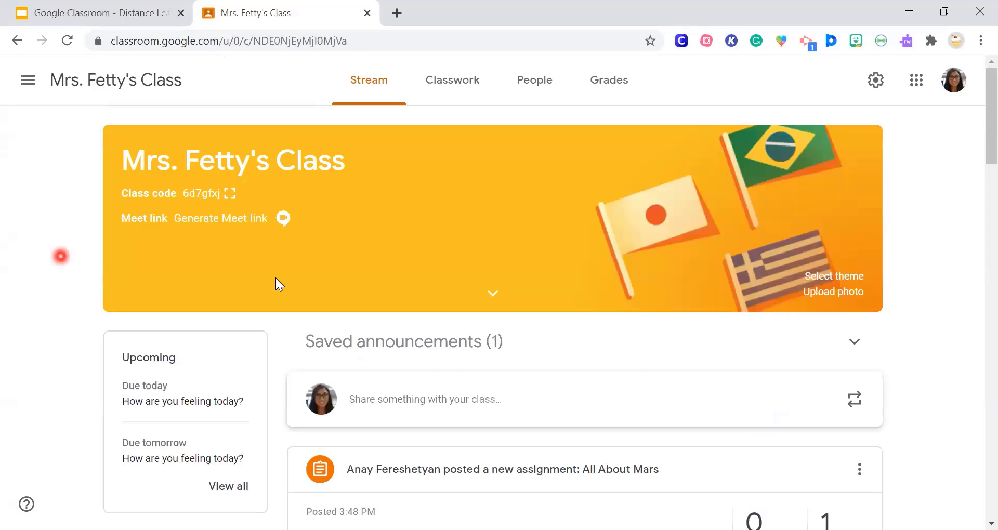
click(277, 279)
click(452, 83)
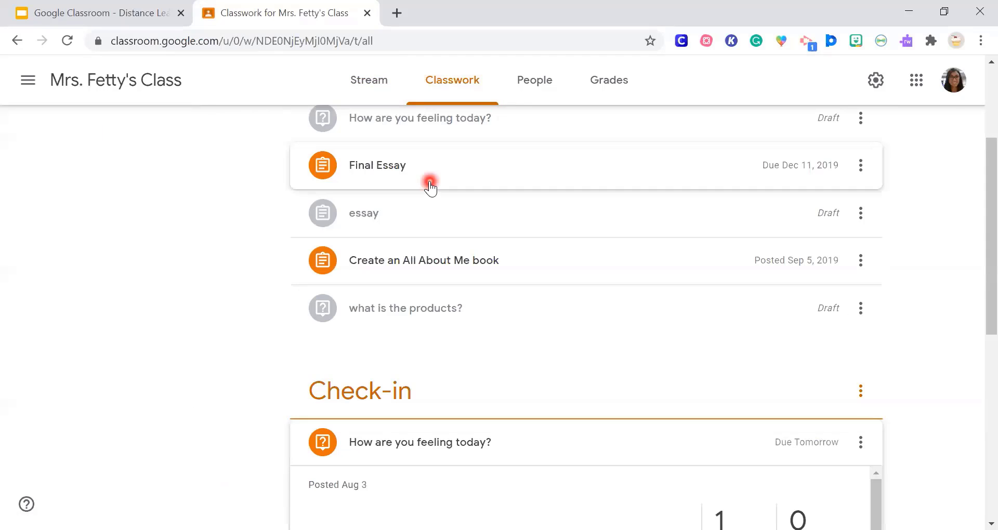
scroll(628, 229, up, 2)
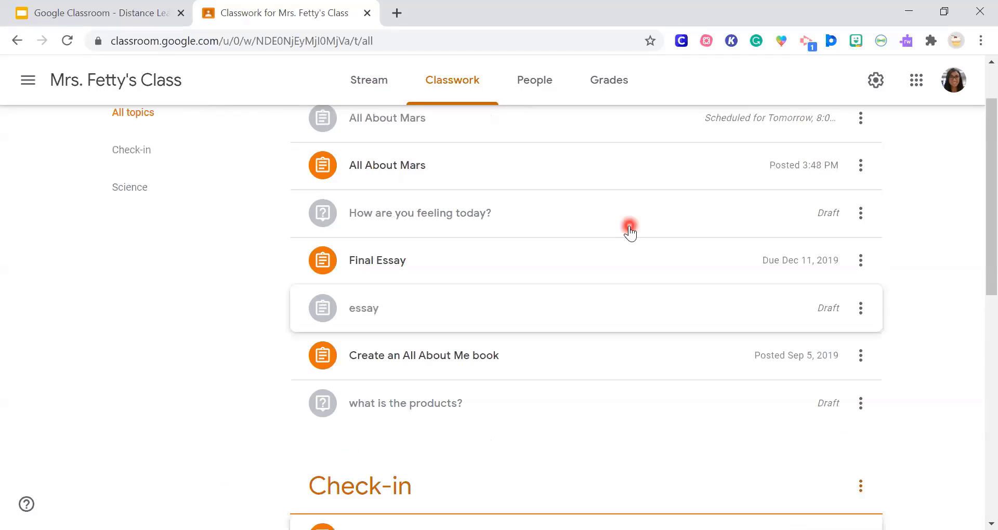
scroll(692, 214, up, 2)
click(694, 205)
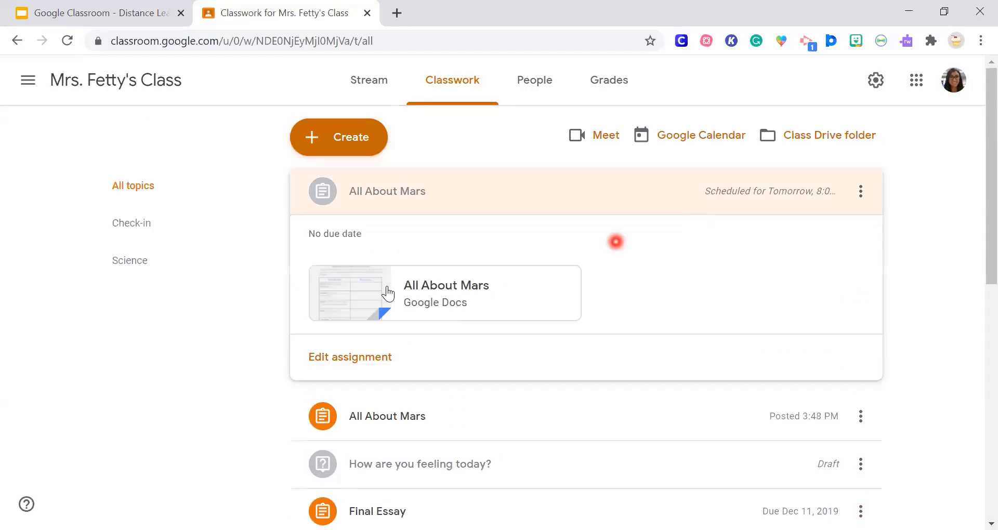
click(822, 294)
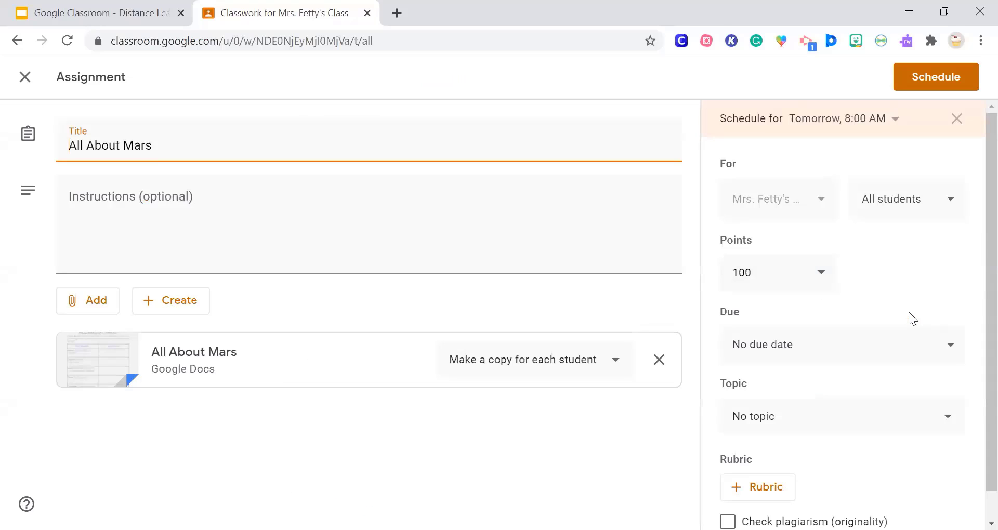
click(23, 78)
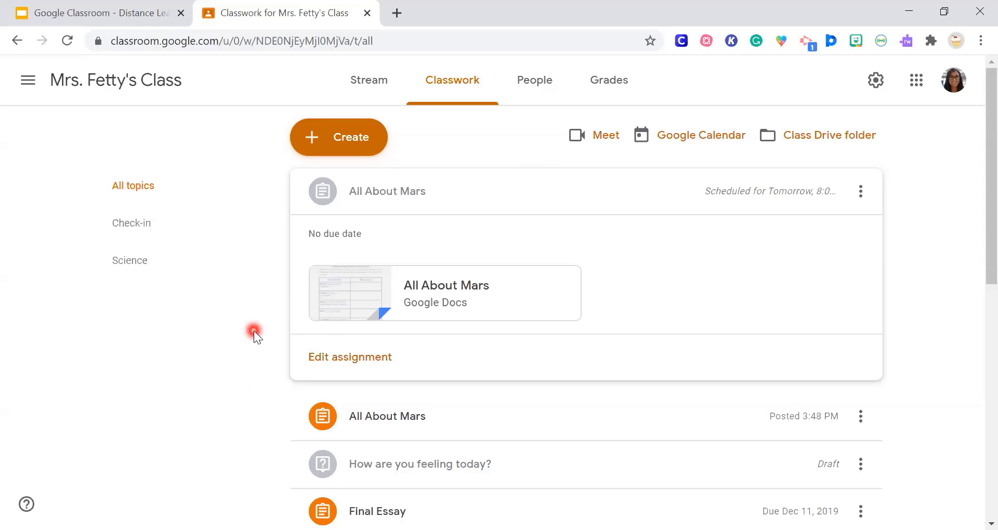
Expand the Animal Report assignment in the Science topic, view its student work and open the turned-in Panda slides for grading
scroll(255, 333, down, 5)
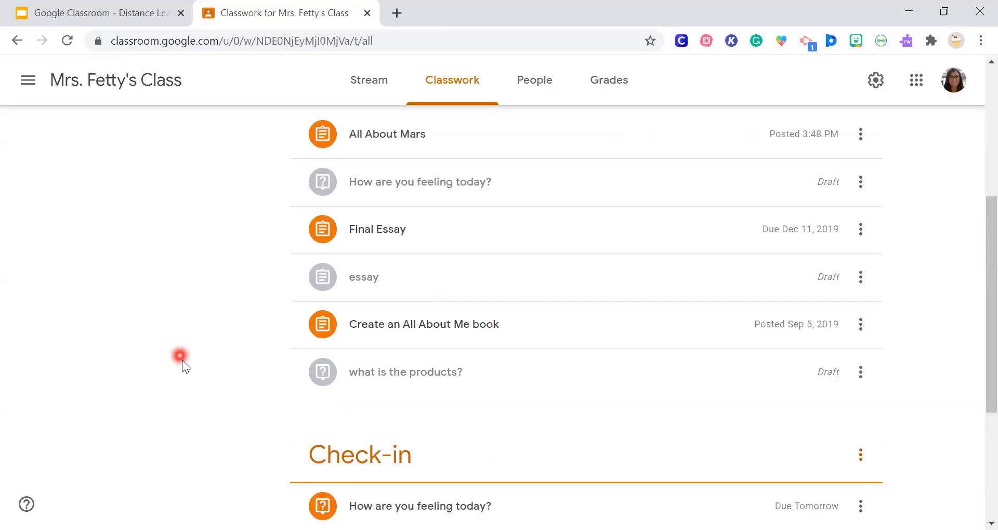
scroll(564, 367, down, 1)
scroll(563, 364, down, 4)
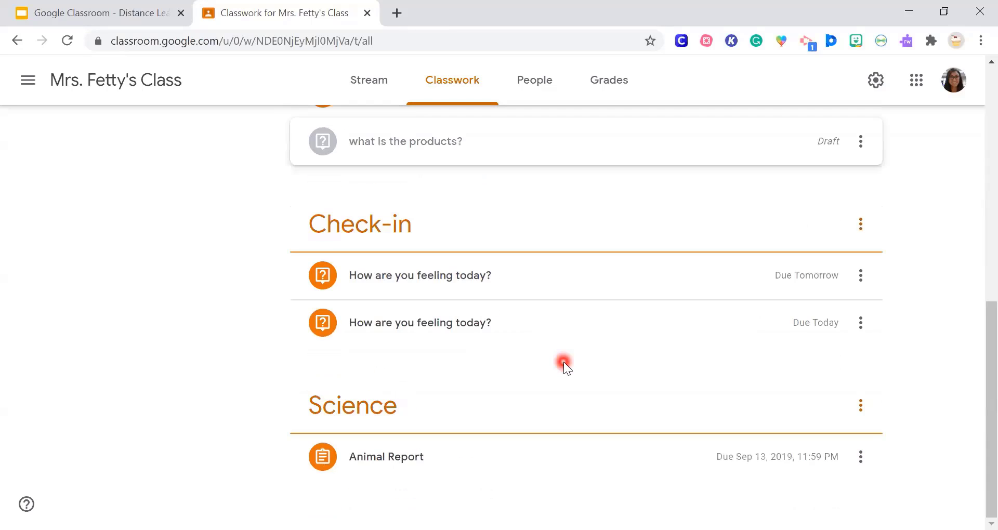
click(415, 460)
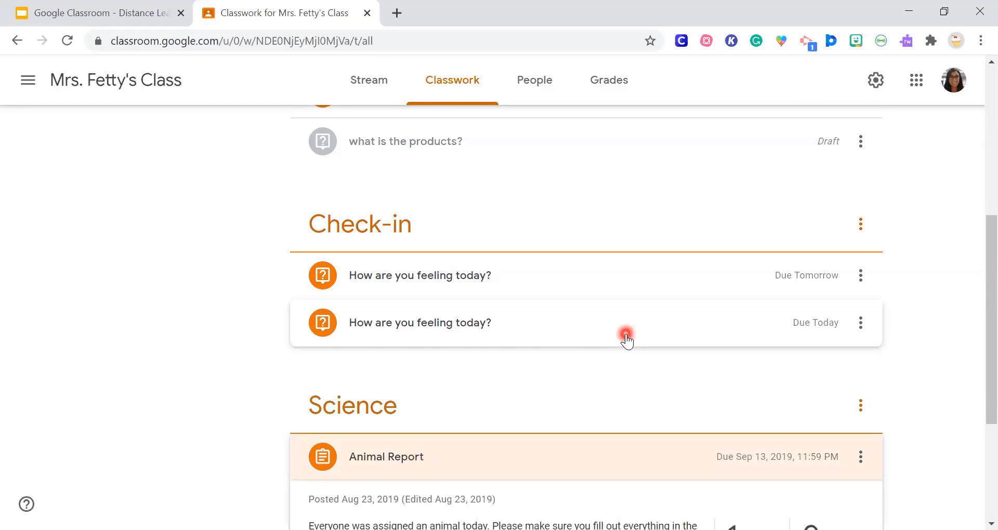
scroll(627, 338, down, 4)
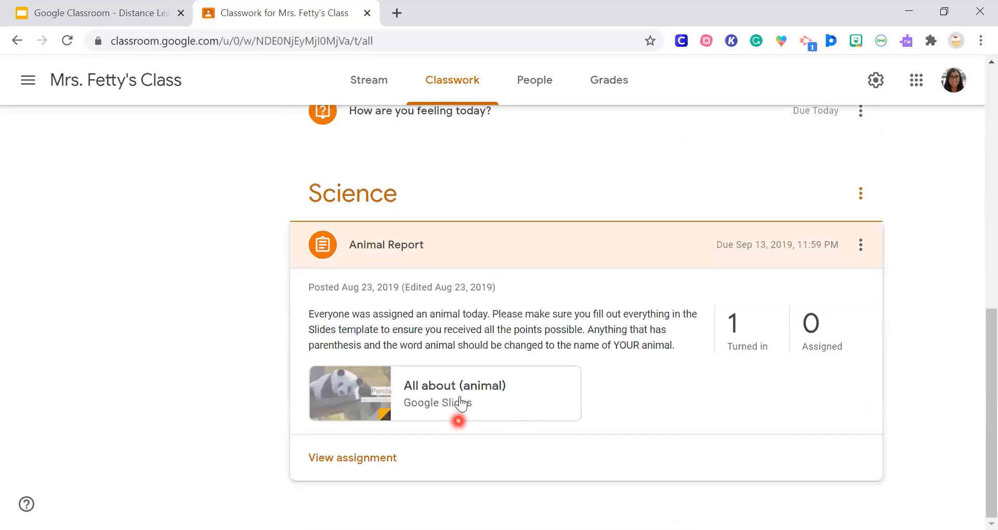
click(364, 460)
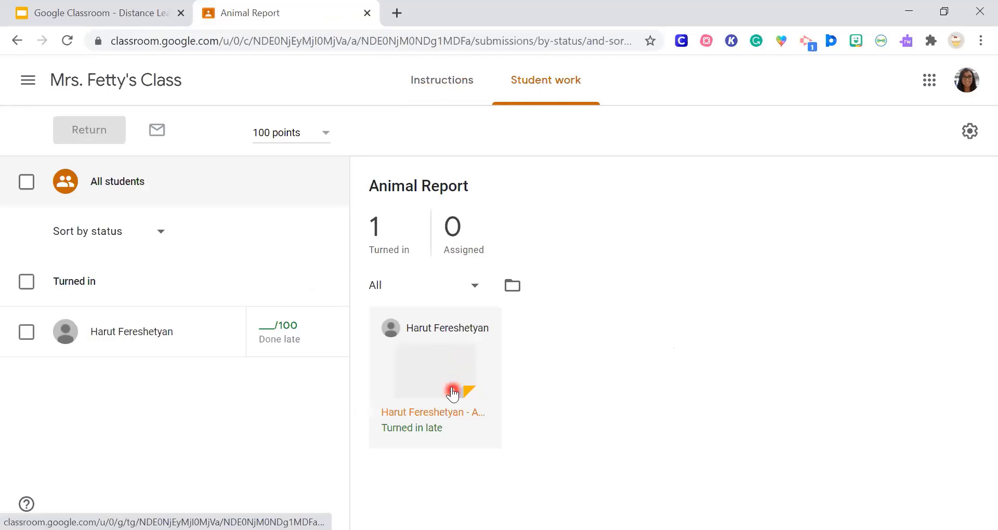
click(446, 373)
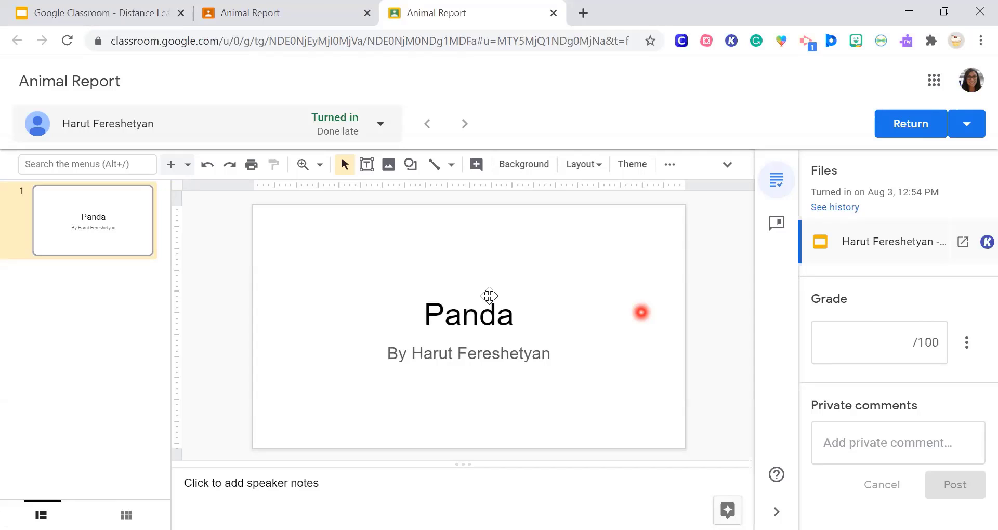
click(477, 219)
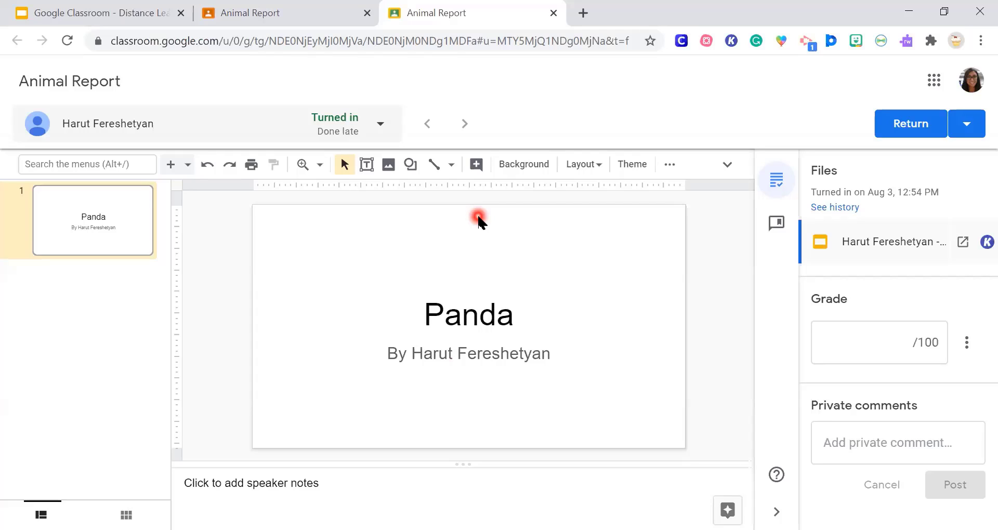
Grade the student's Animal Report 90 out of 100 and post the private comment "Great job"
click(910, 439)
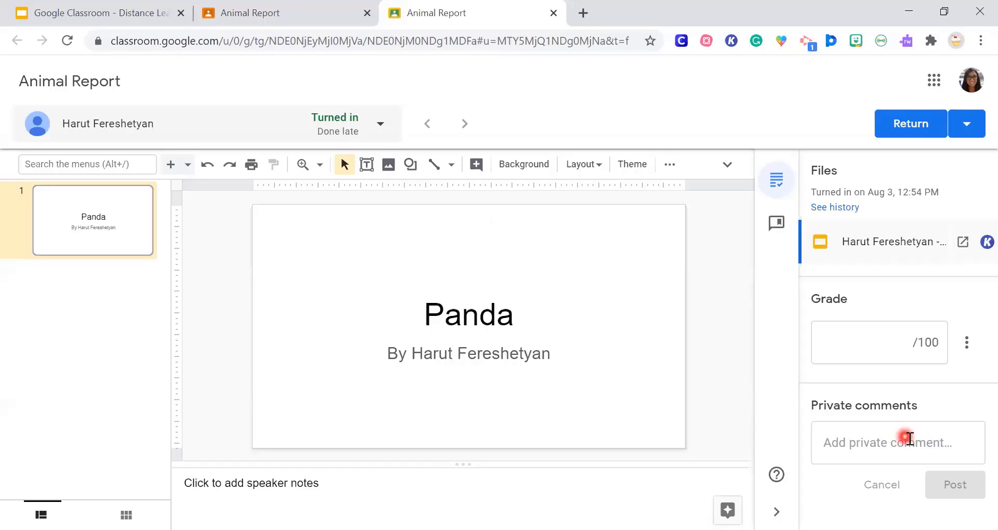
click(909, 438)
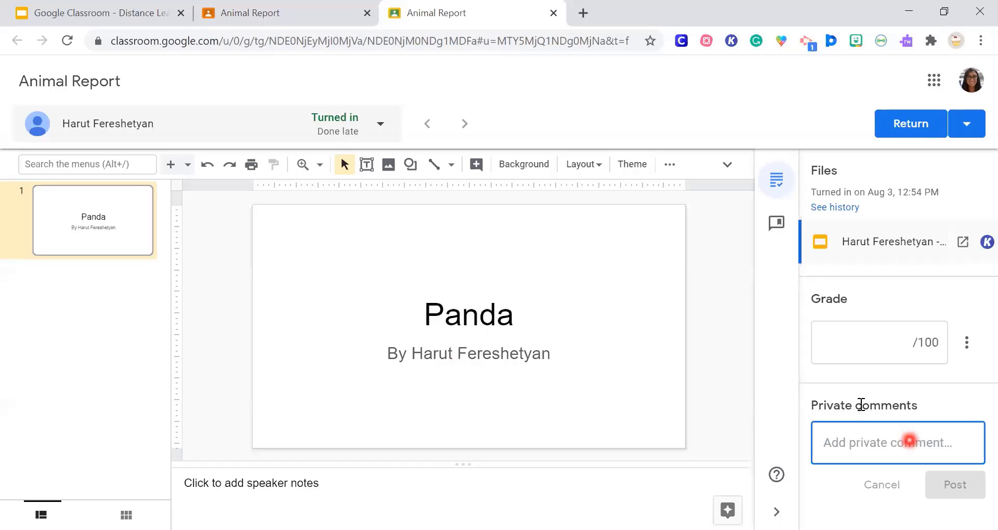
click(862, 405)
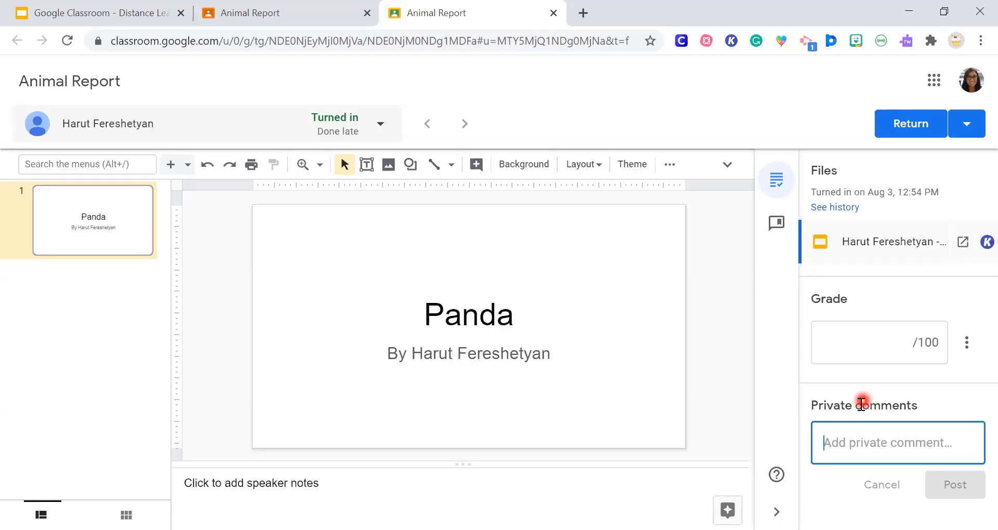
text(Great )
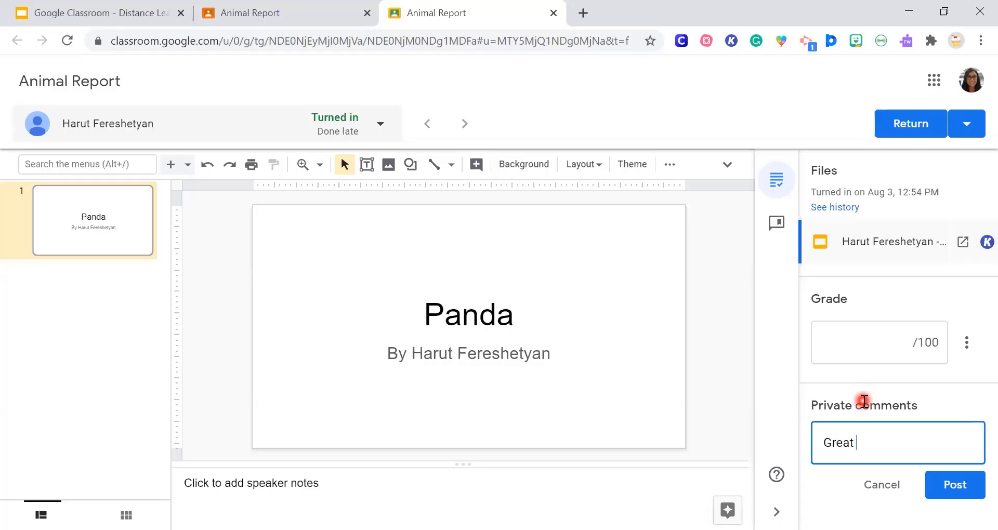
text(job)
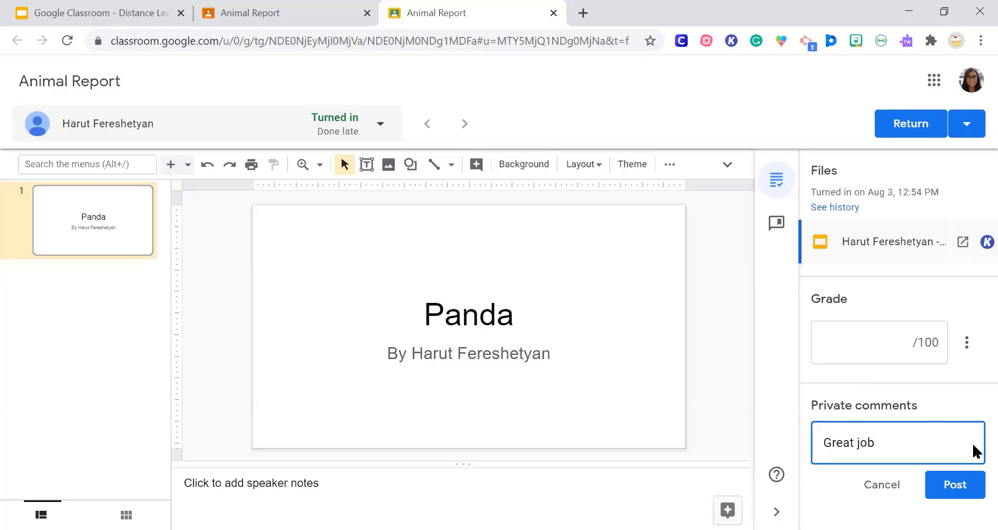
mouse_move(954, 485)
mouse_down()
mouse_move(934, 390)
mouse_move(884, 326)
mouse_up()
click(886, 338)
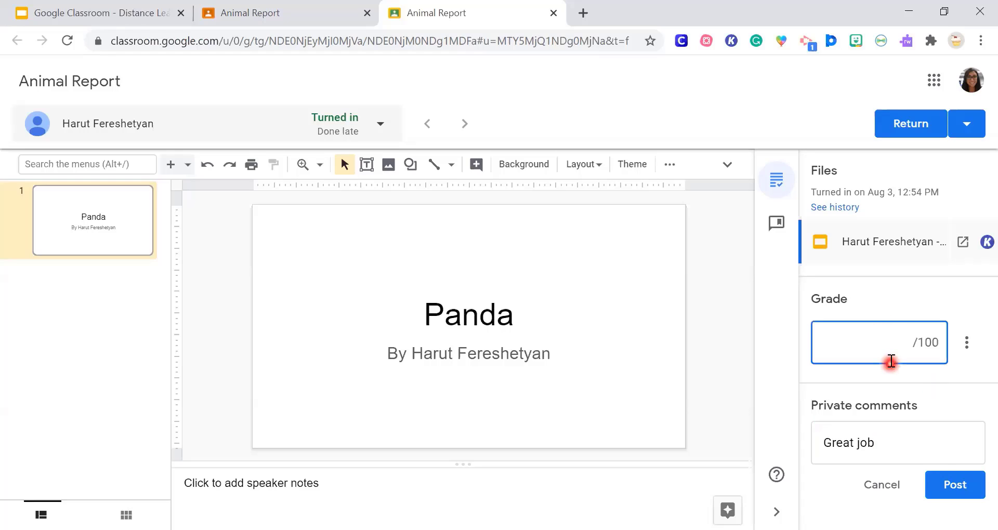
text(90)
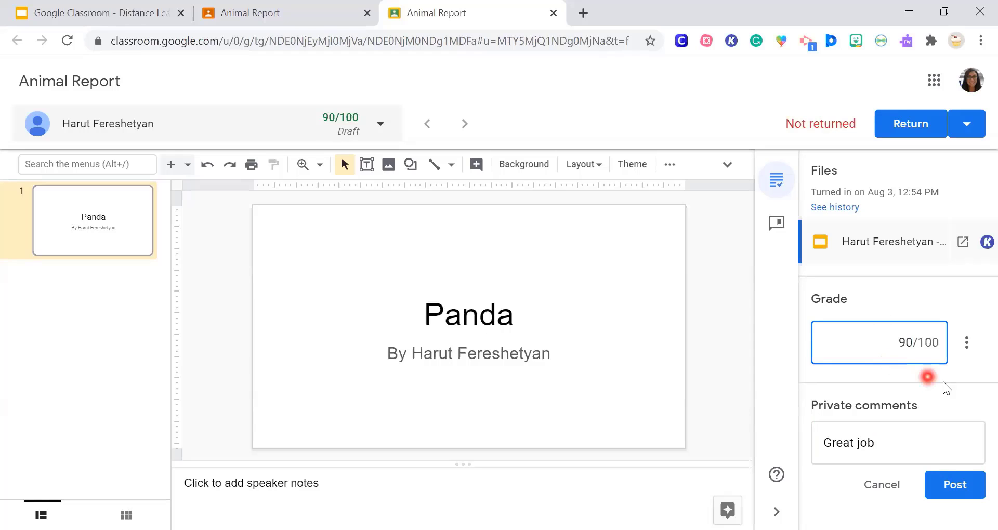
click(949, 485)
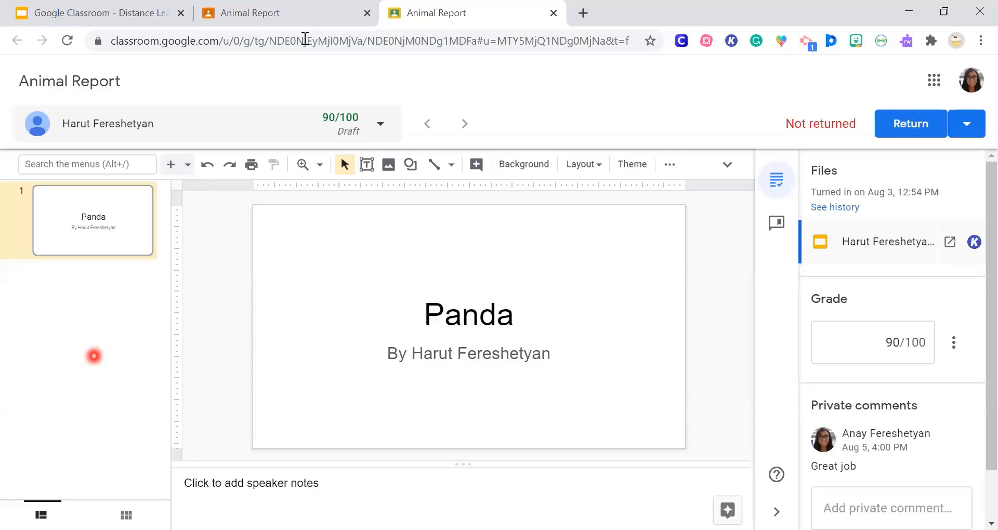
Go back through the class list to the yellow flag-banner class and review the assignment and question posts on its Stream
click(288, 13)
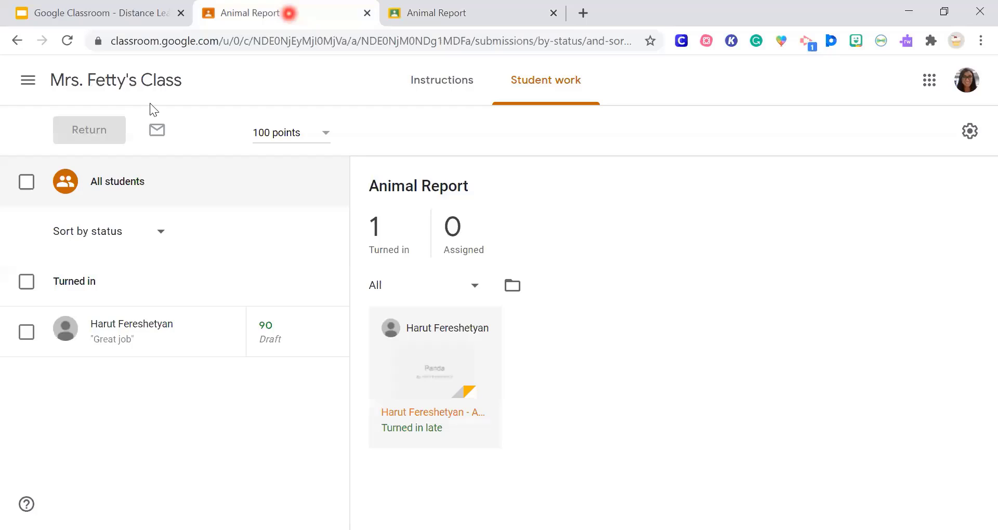
click(28, 81)
click(27, 83)
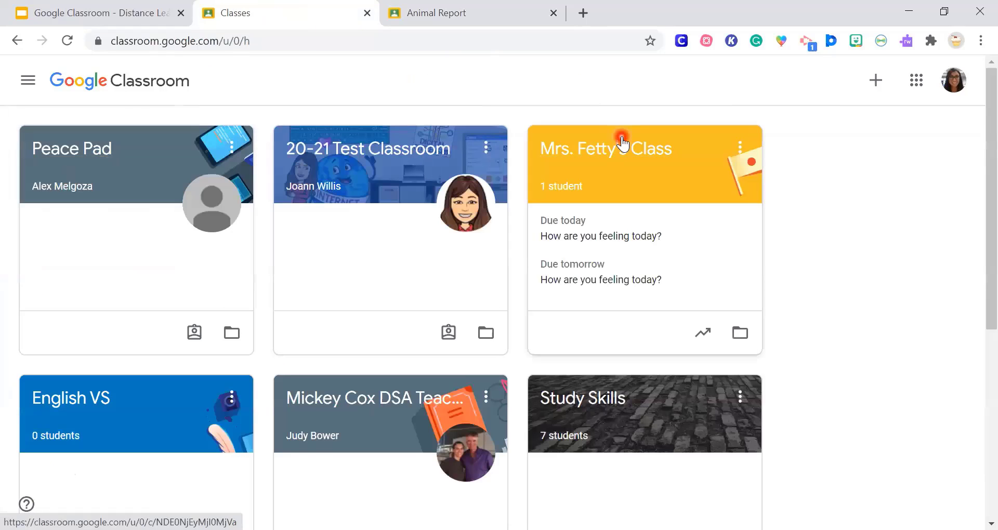
click(624, 145)
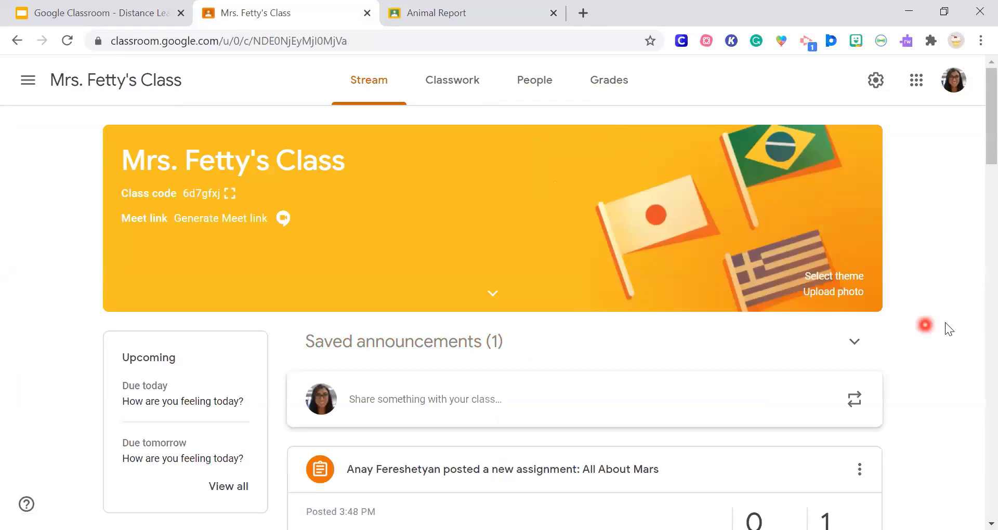
scroll(946, 324, down, 7)
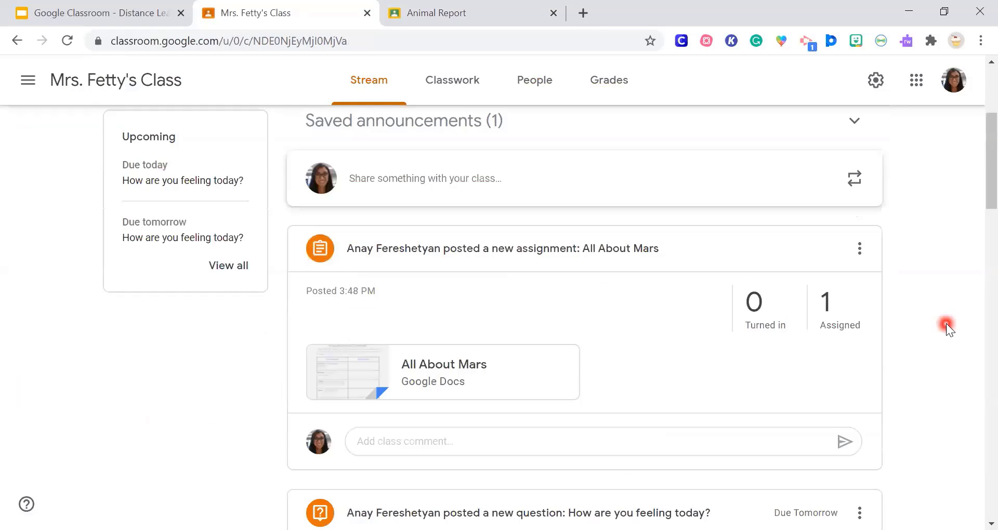
scroll(947, 323, down, 3)
scroll(947, 323, up, 7)
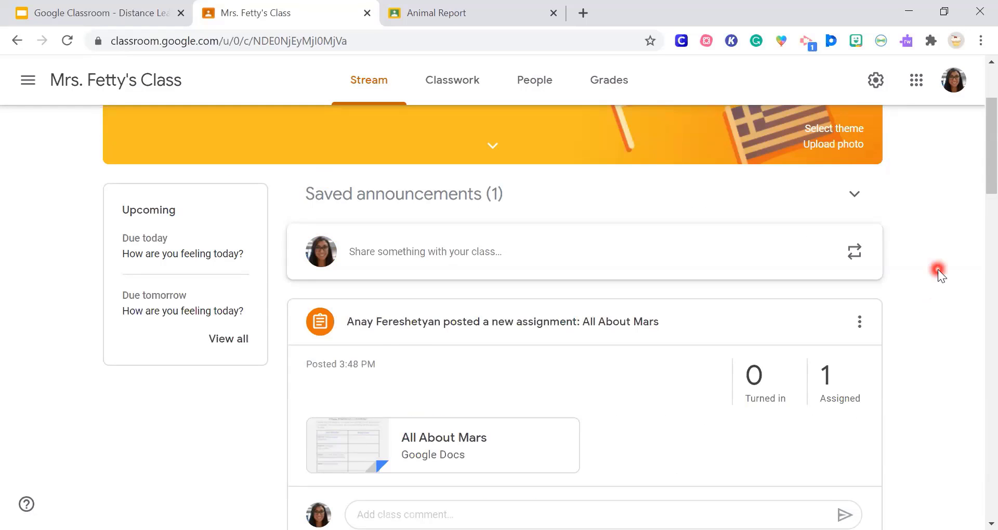
scroll(938, 269, up, 3)
scroll(938, 270, up, 1)
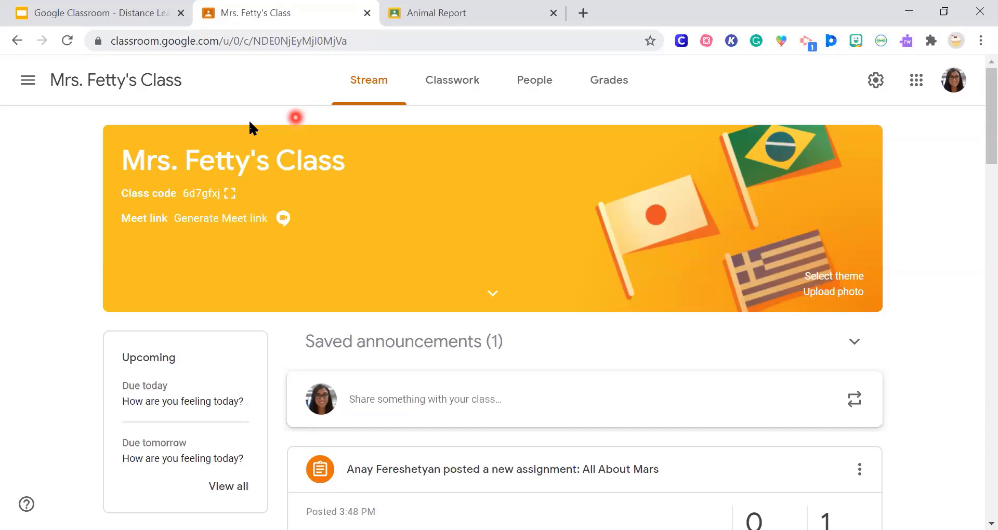
click(113, 118)
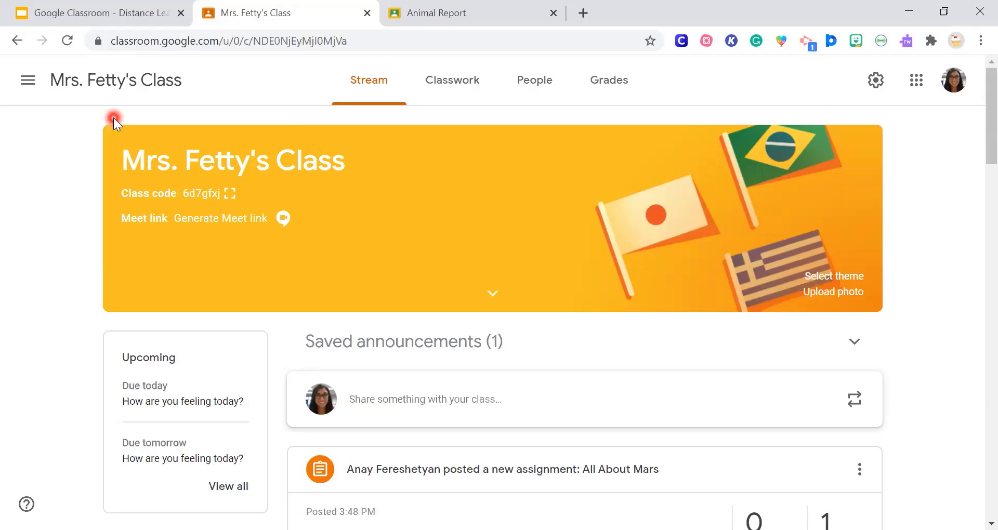
click(93, 306)
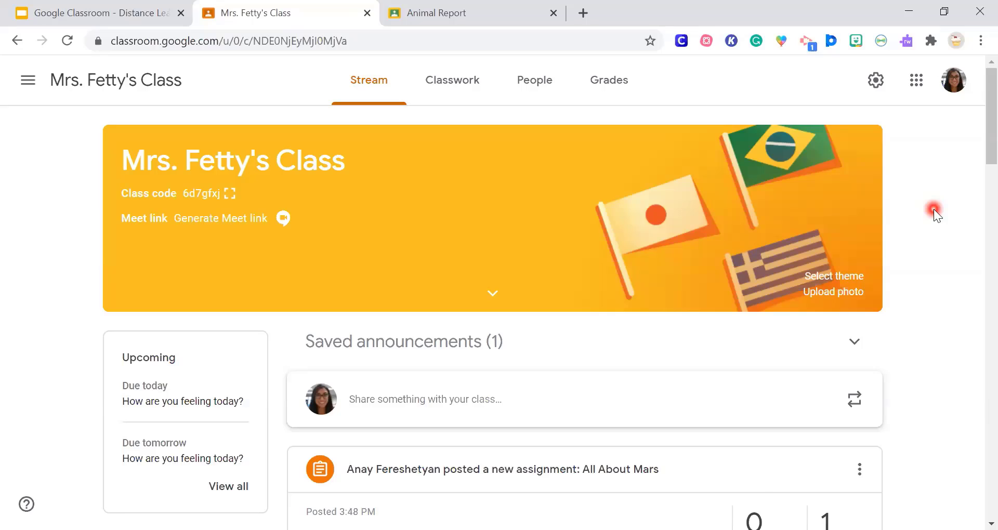
click(554, 231)
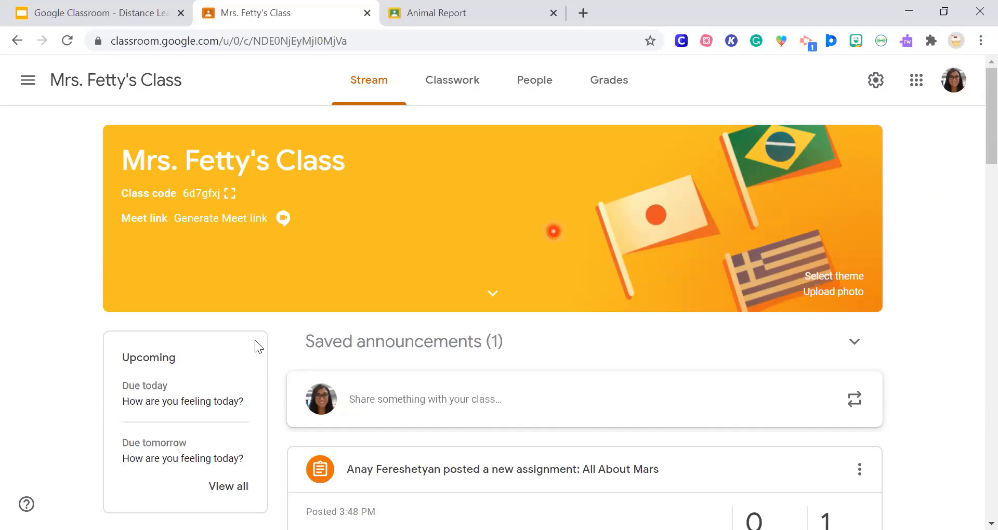
click(255, 340)
click(193, 187)
click(189, 208)
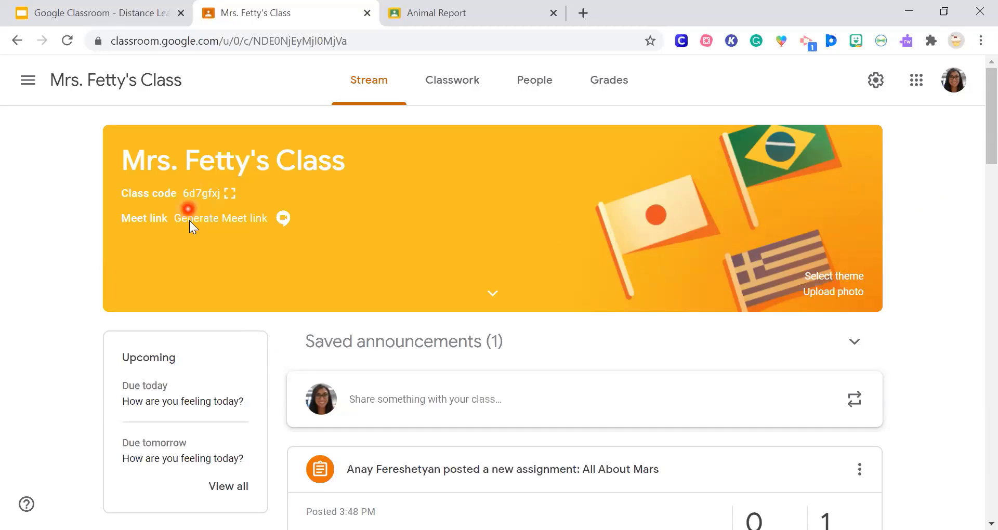
click(468, 198)
click(450, 243)
click(326, 198)
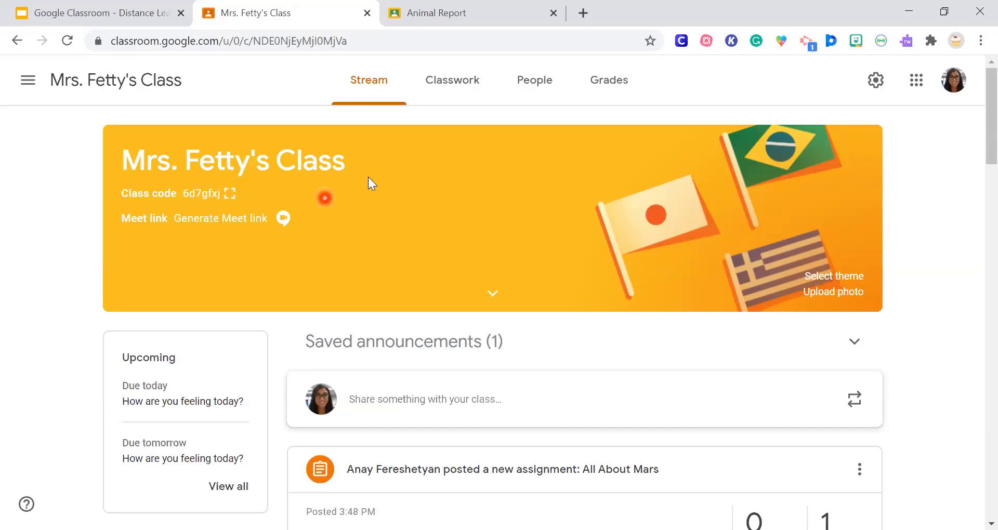
click(368, 176)
click(494, 211)
click(414, 311)
click(632, 301)
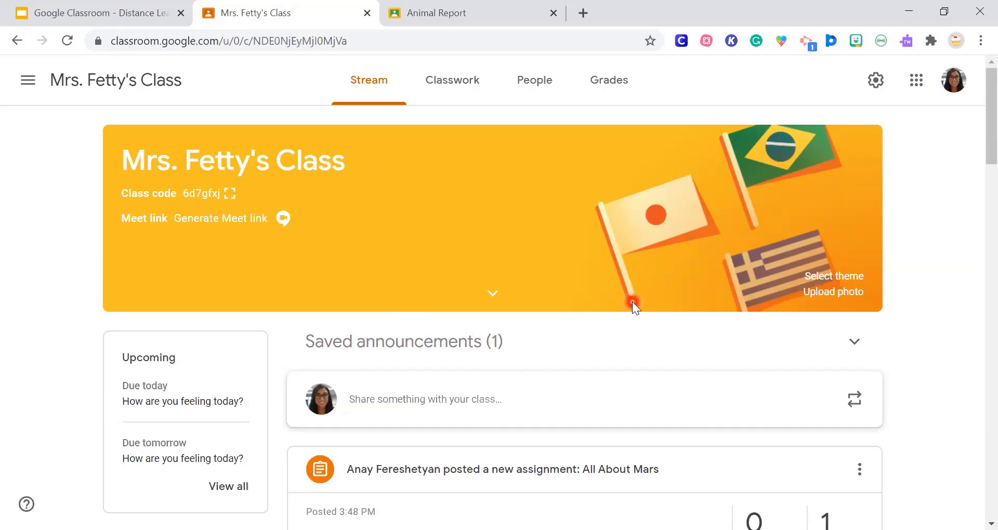
click(58, 249)
click(203, 177)
click(502, 173)
click(945, 264)
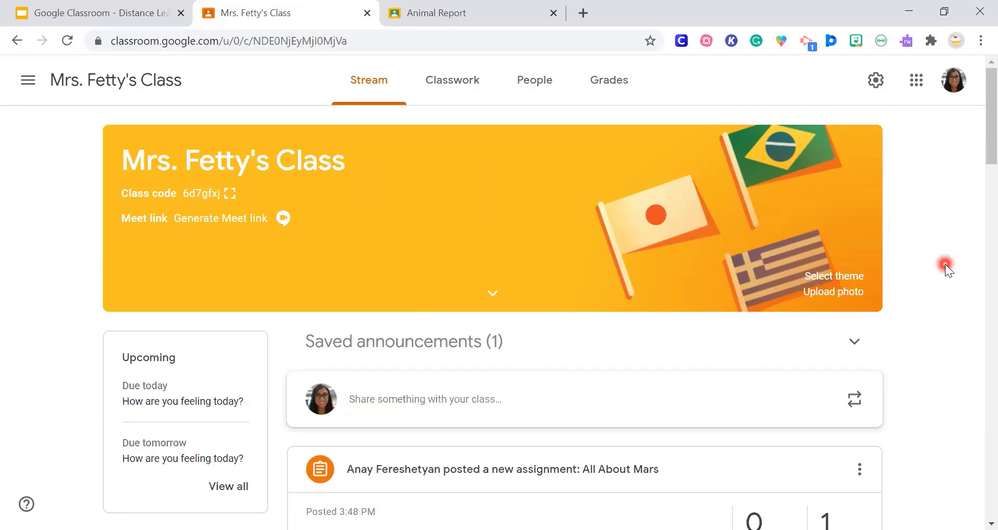
Browse the General, Other and Math & Science banner themes in the class theme gallery and leave without choosing one
click(842, 277)
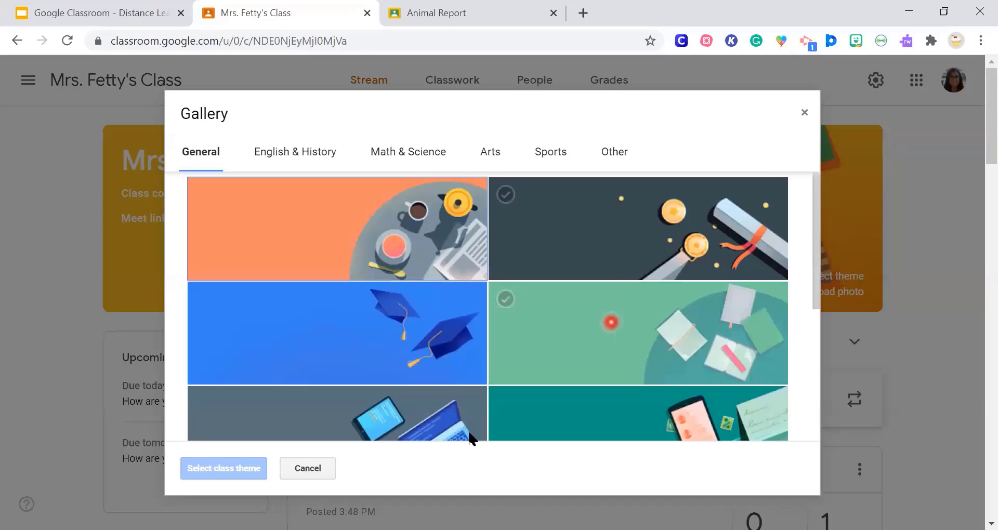
scroll(622, 363, down, 4)
scroll(622, 352, up, 2)
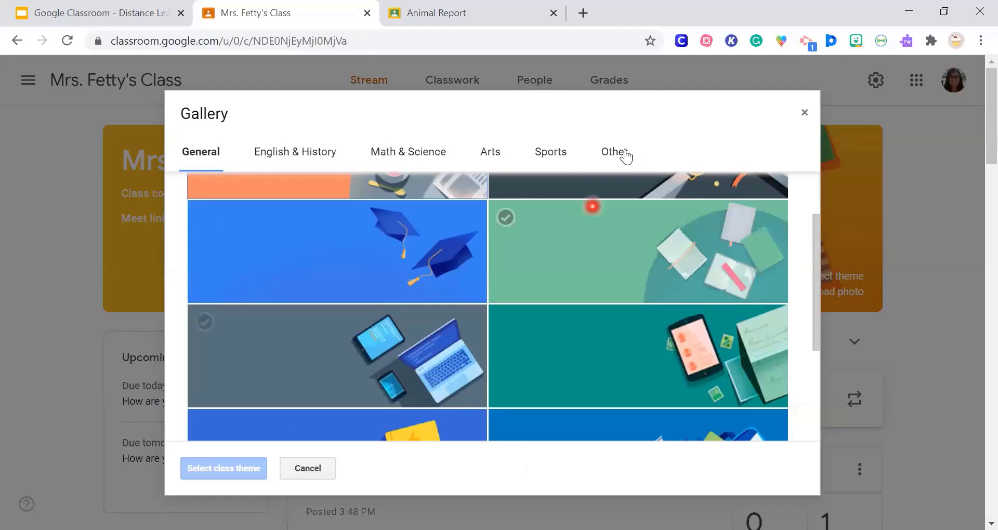
click(624, 152)
scroll(520, 371, down, 2)
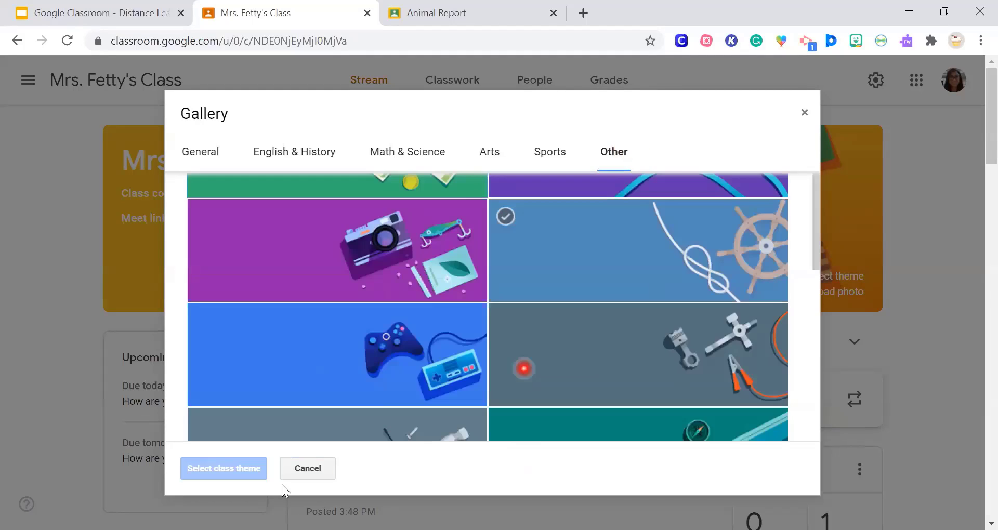
scroll(395, 260, down, 3)
click(423, 152)
click(426, 378)
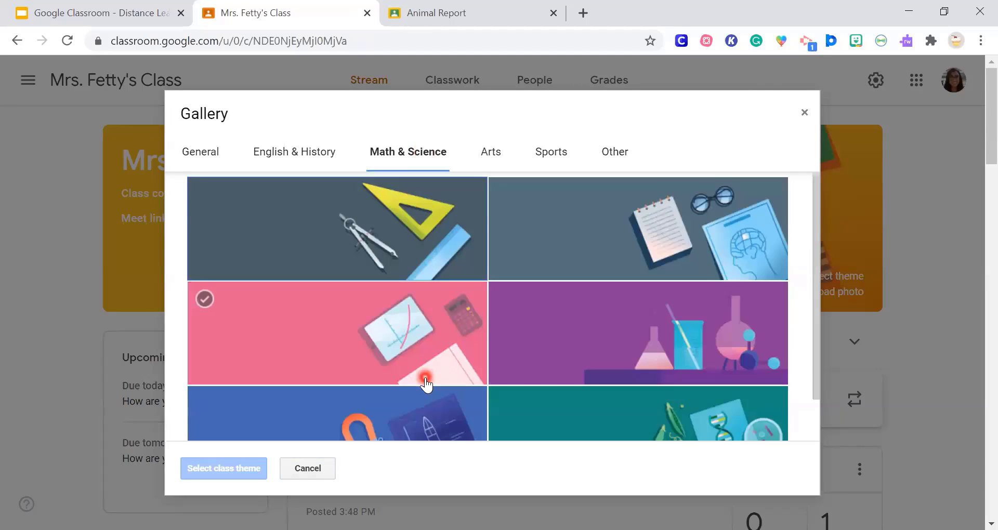
scroll(395, 384, down, 1)
click(300, 470)
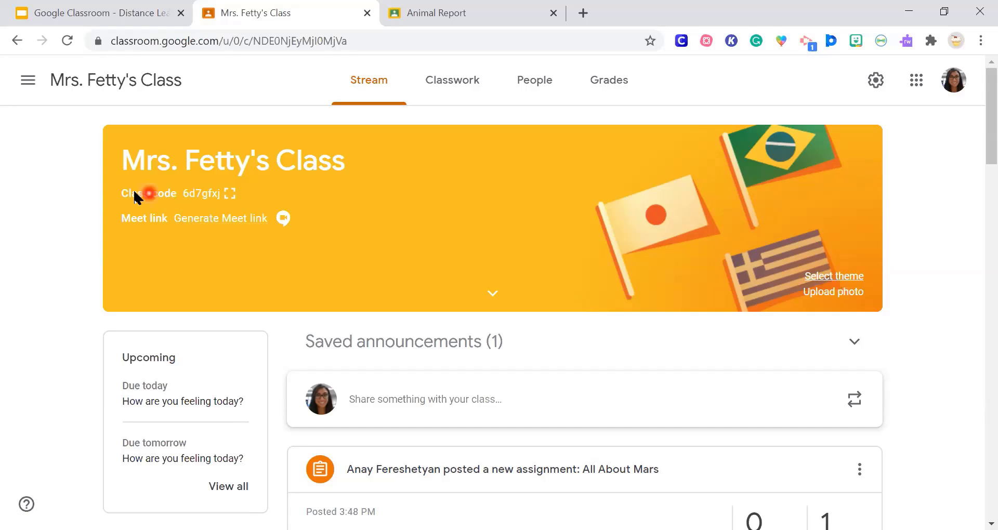
Display the class code enlarged from the class banner and close the enlarged view
click(228, 195)
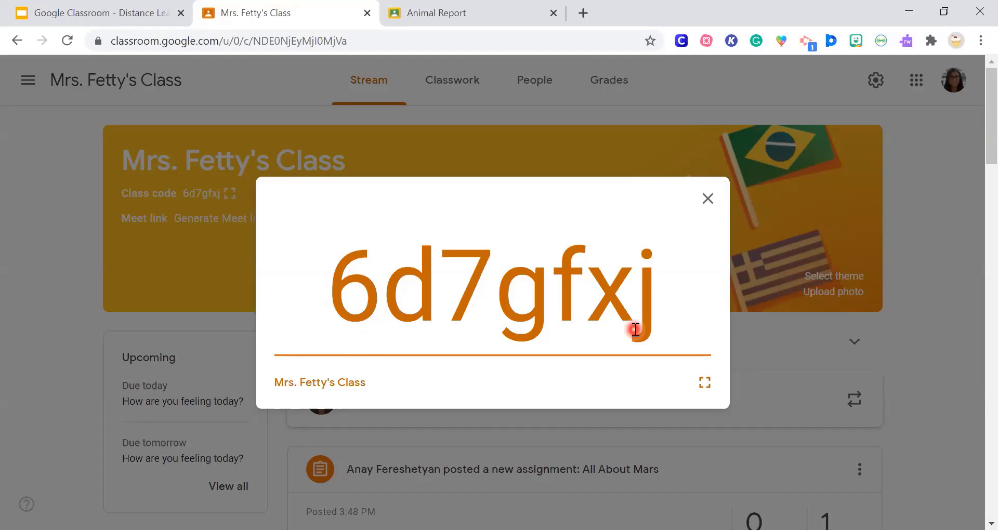
click(708, 200)
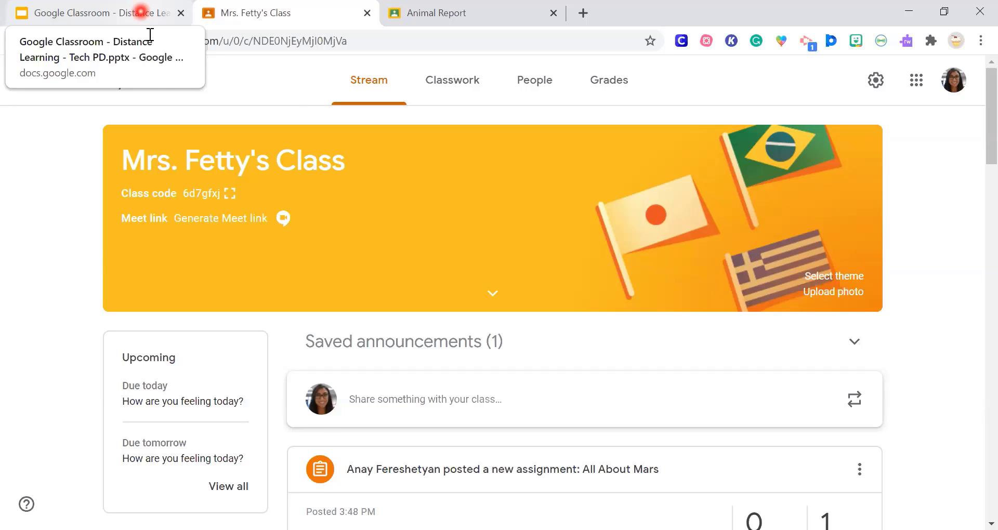
Switch to the Google Classroom - Distance Learning presentation in Google Slides and show slide 11, How Students Login
click(141, 12)
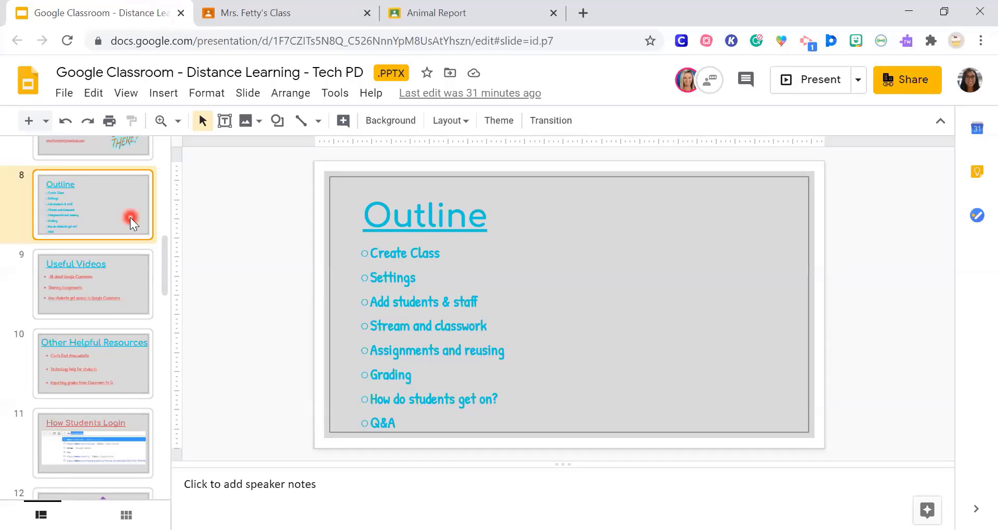
scroll(111, 382, down, 2)
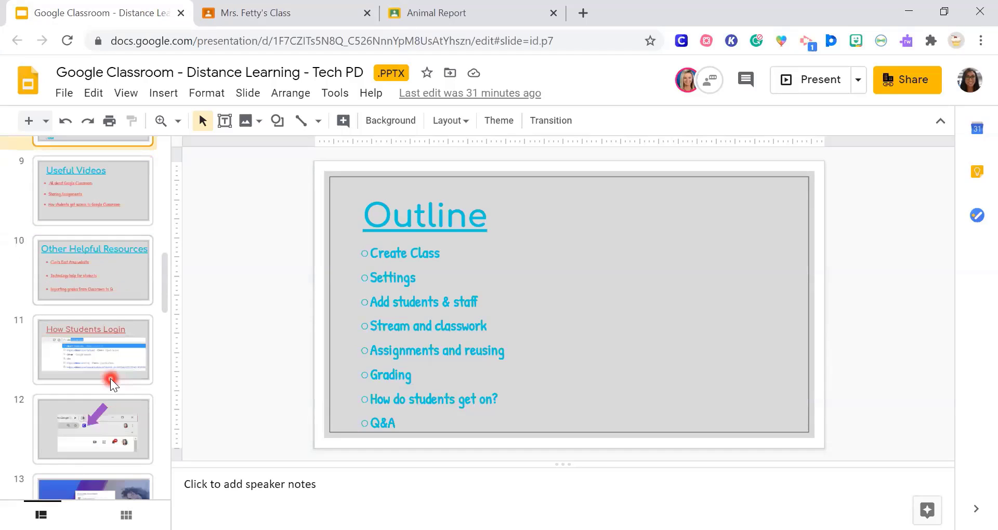
scroll(111, 382, down, 2)
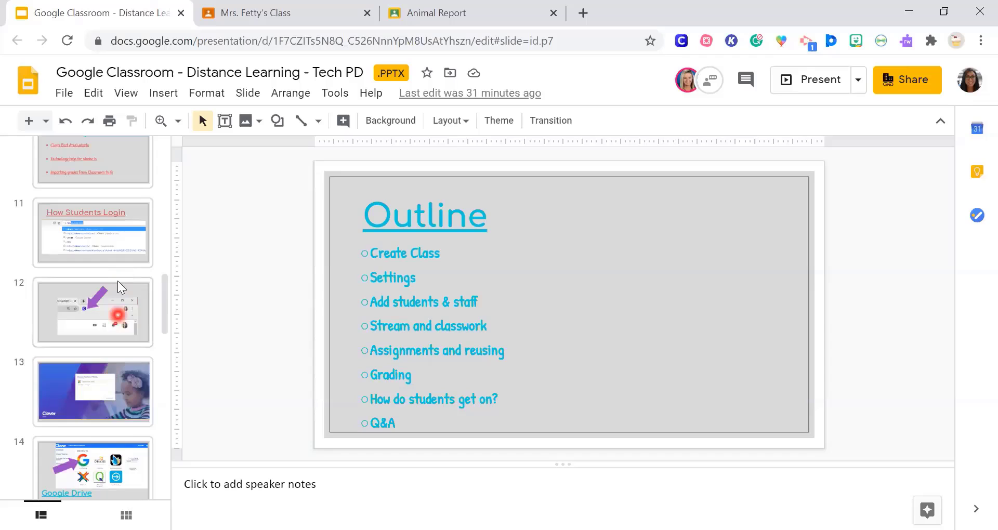
scroll(120, 250, up, 2)
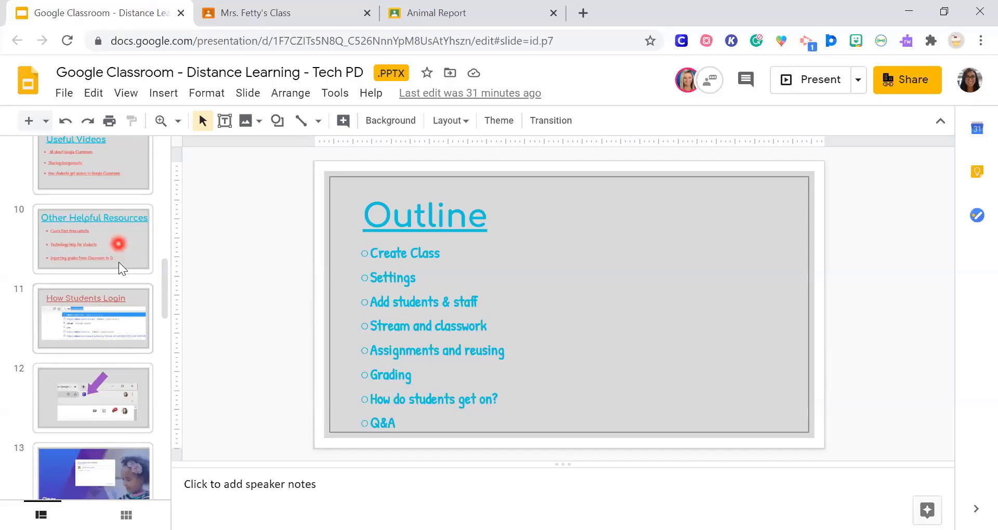
scroll(118, 264, up, 1)
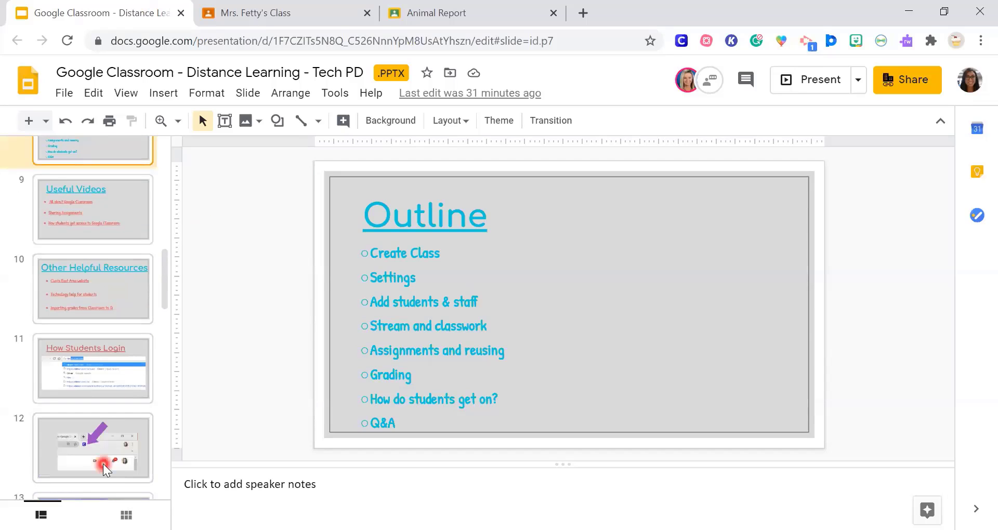
click(109, 358)
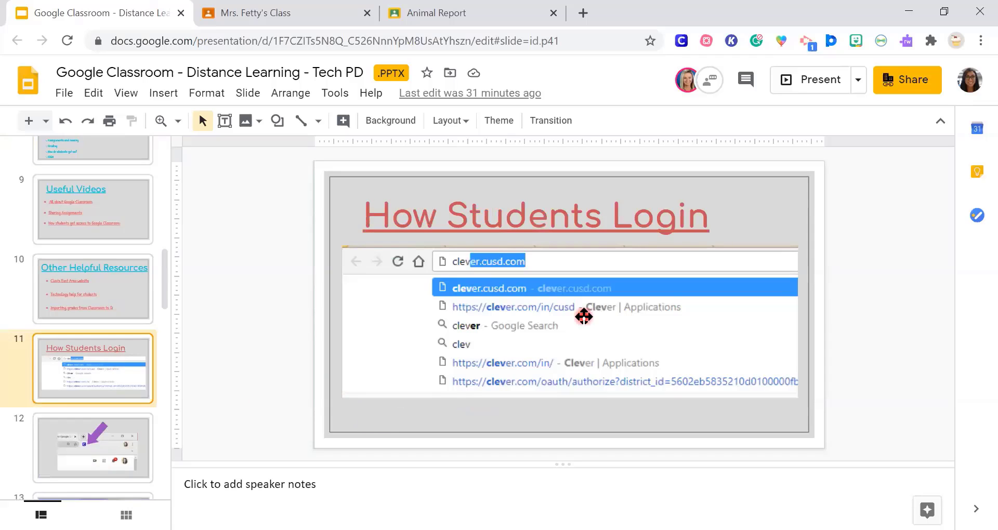